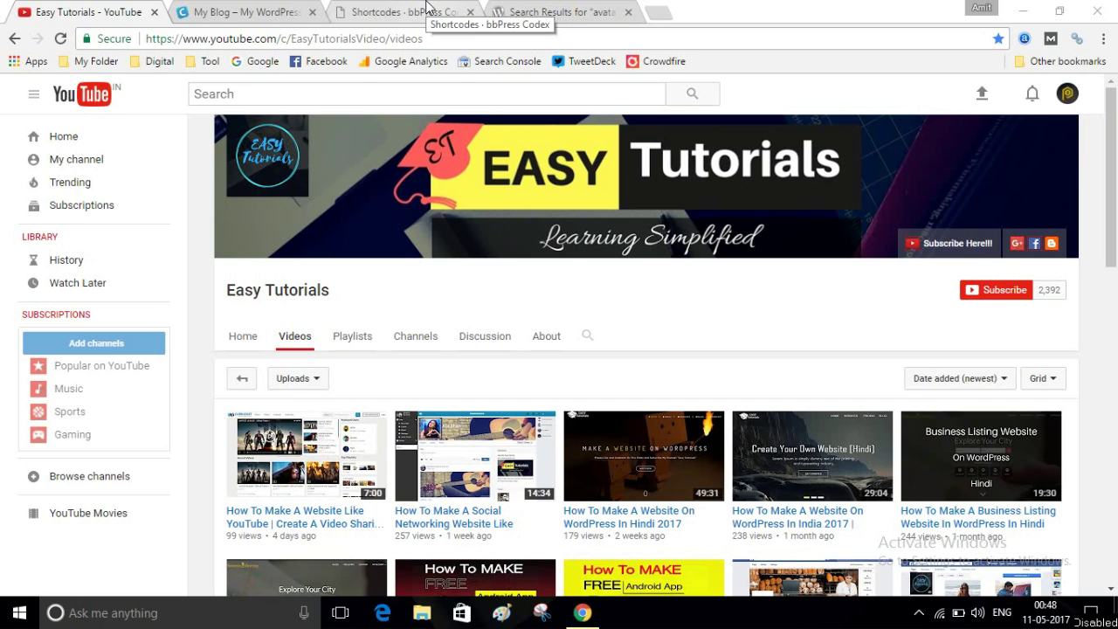
# Switch from the Easy Tutorials YouTube videos page to the My Blog browser tab.
pyautogui.click(427, 7)
# Show the My Blog homepage and load its /wp-admin login address.
pyautogui.click(262, 10)
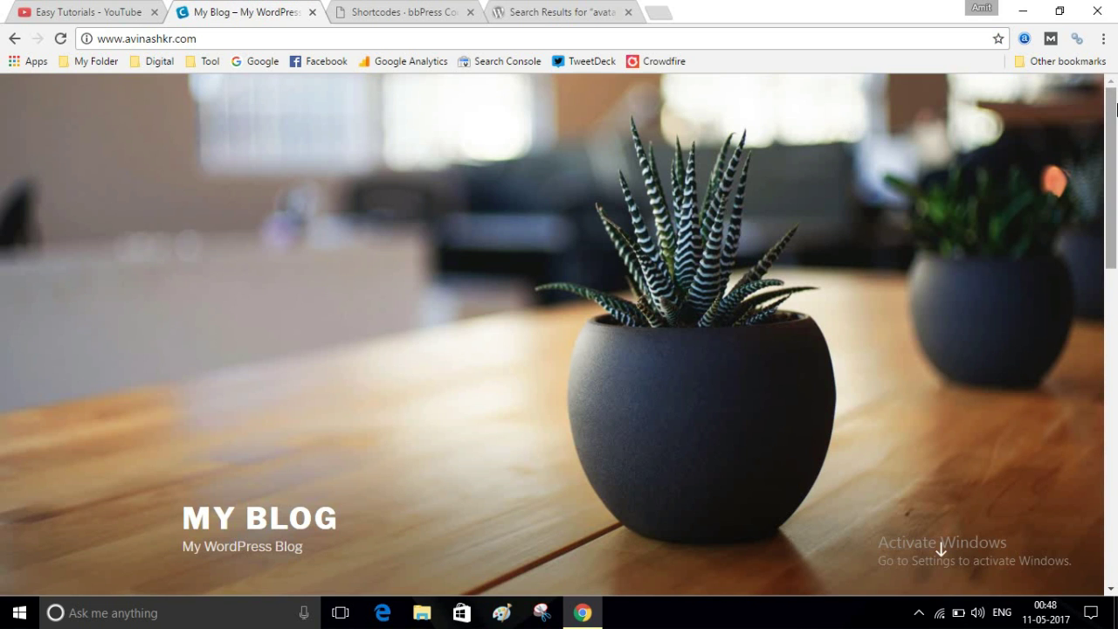
pyautogui.scroll(-3, 1115, 221)
pyautogui.moveTo(1116, 221); pyautogui.dragTo(1115, 131)
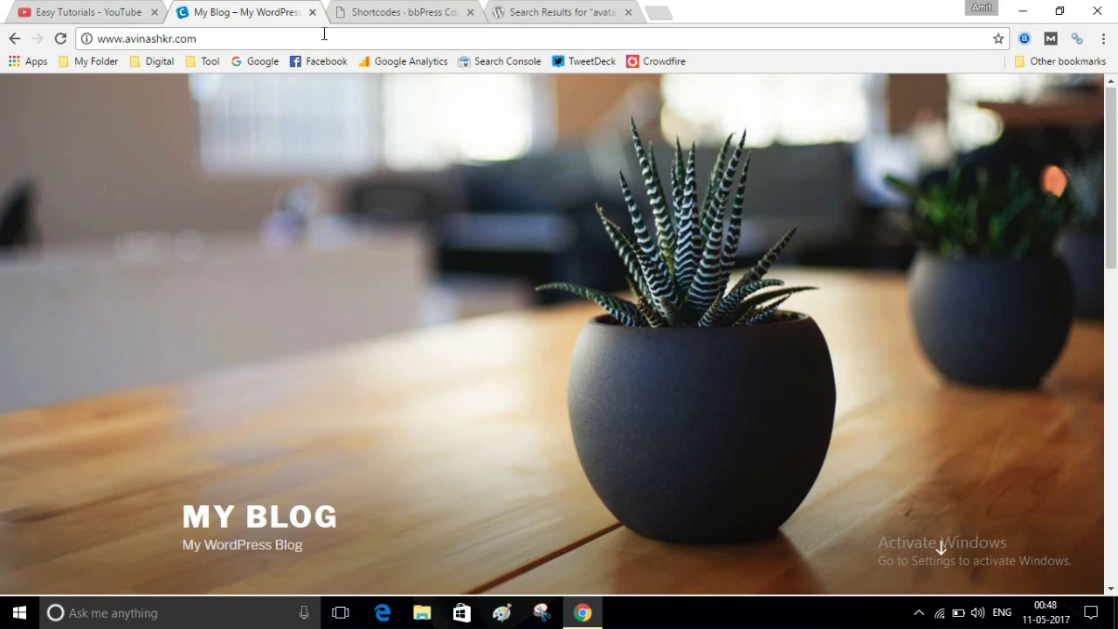
pyautogui.write('/')
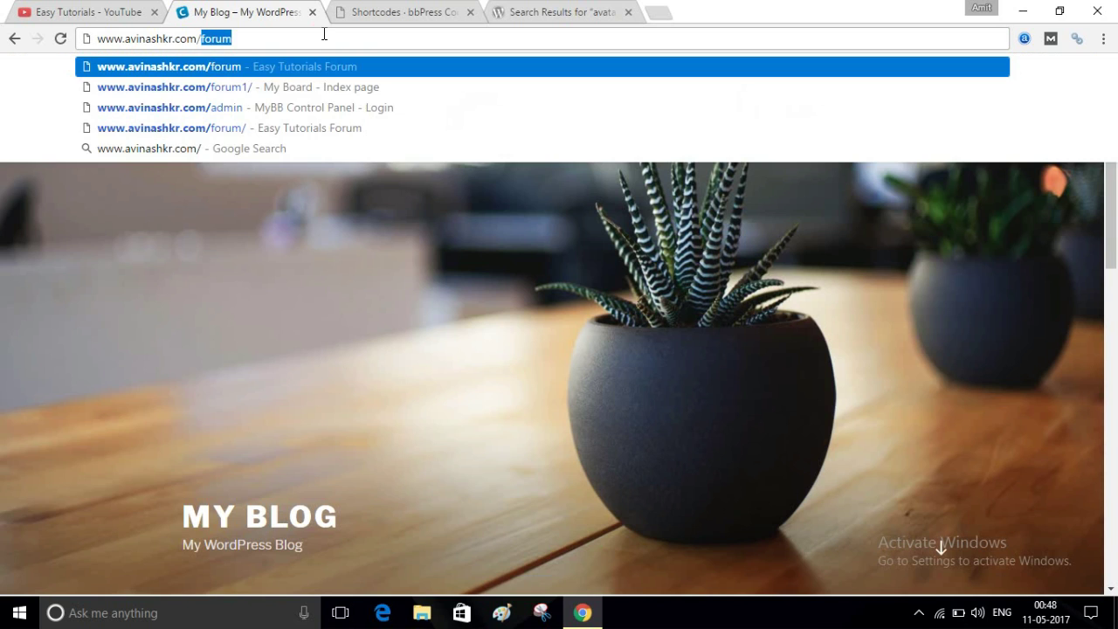
pyautogui.write('wp-')
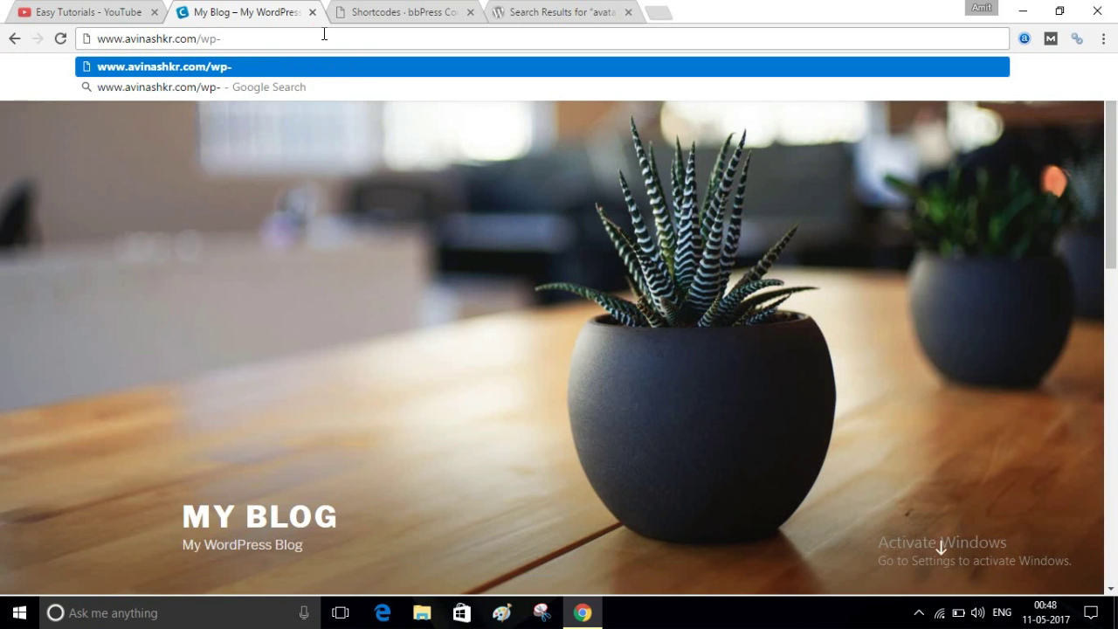
pyautogui.write('admin')
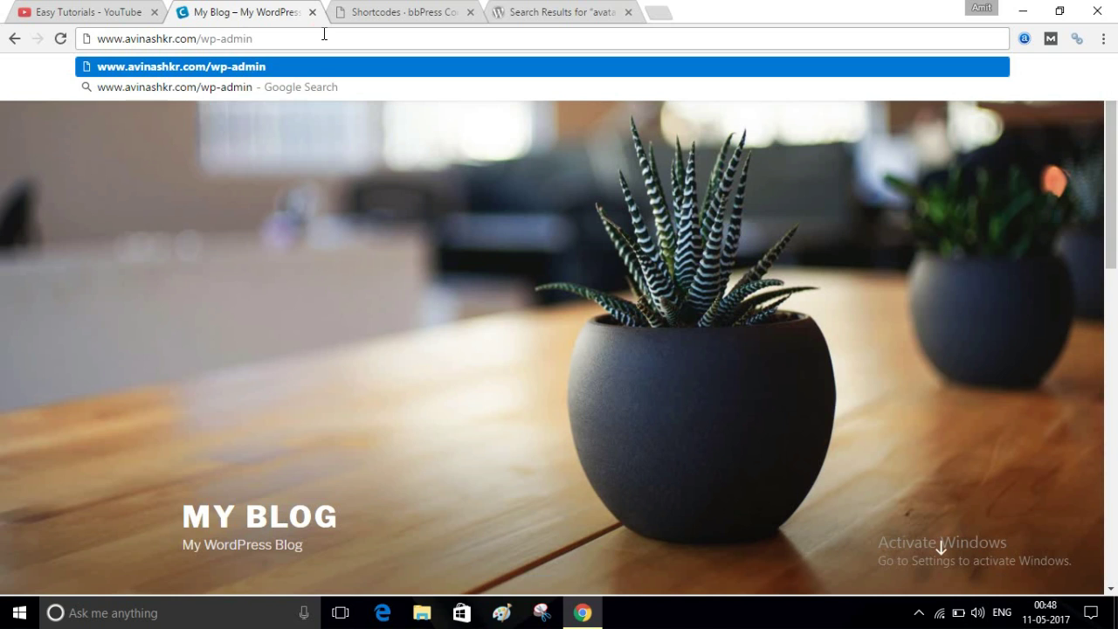
pyautogui.press('Return')
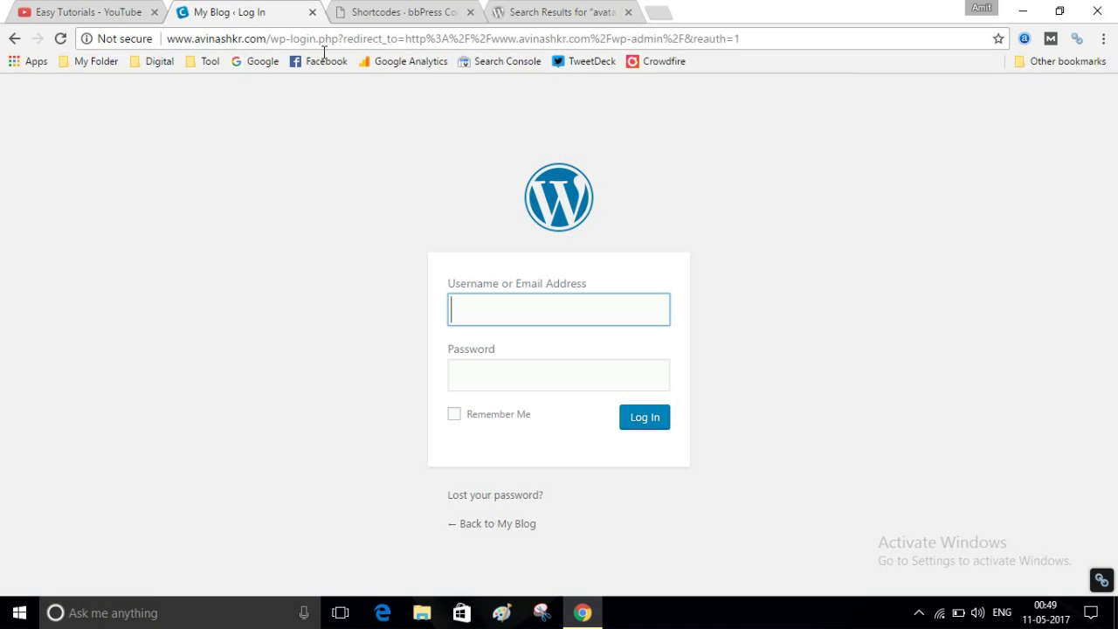
# Sign in as the admin user with the account password.
pyautogui.write('avinash')
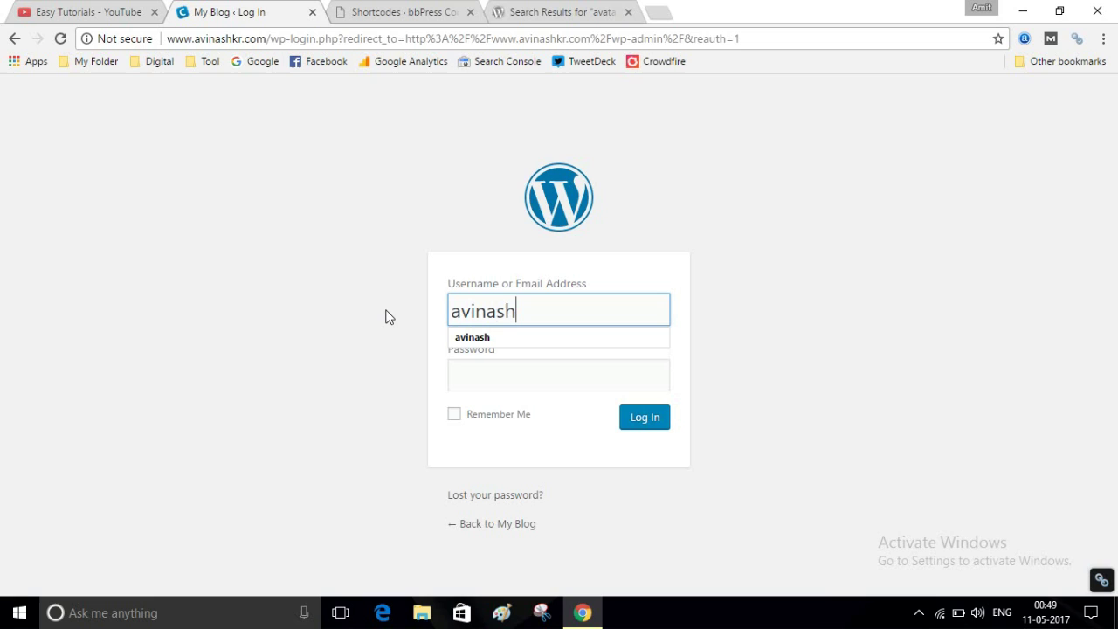
pyautogui.press('BackSpace')
pyautogui.press('BackSpace')
pyautogui.press('BackSpace')
pyautogui.press('BackSpace')
pyautogui.press('BackSpace')
pyautogui.press('BackSpace')
pyautogui.press('BackSpace')
pyautogui.write('admin')
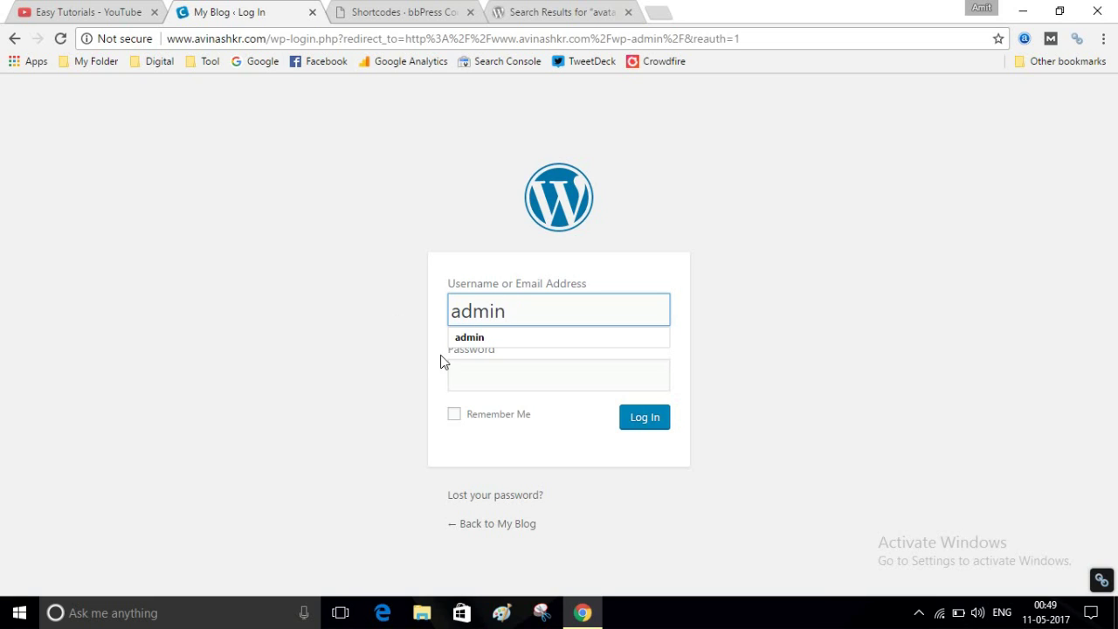
pyautogui.click(474, 366)
pyautogui.write('•••••••')
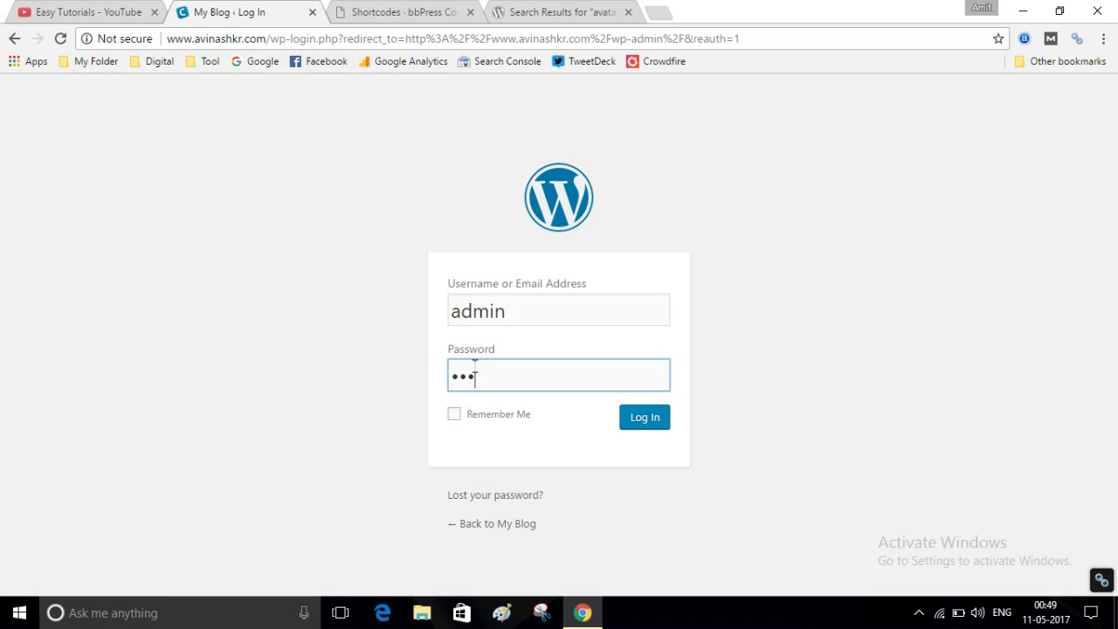
pyautogui.write('••')
pyautogui.press('Return')
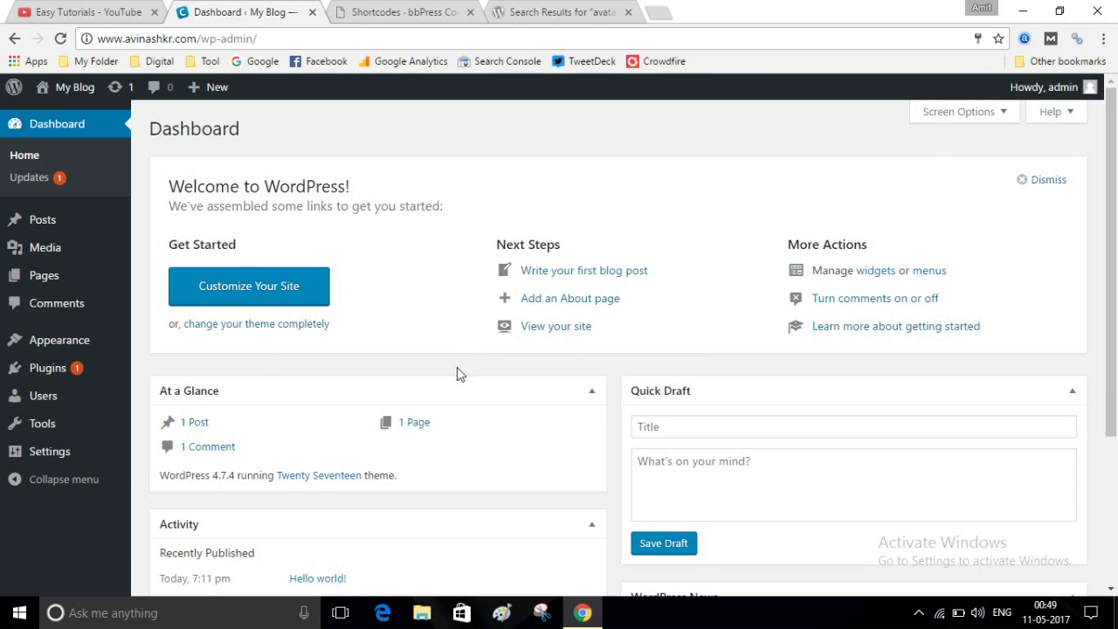
# Install and activate the bbPress plugin from Plugins > Add New.
pyautogui.click(43, 369)
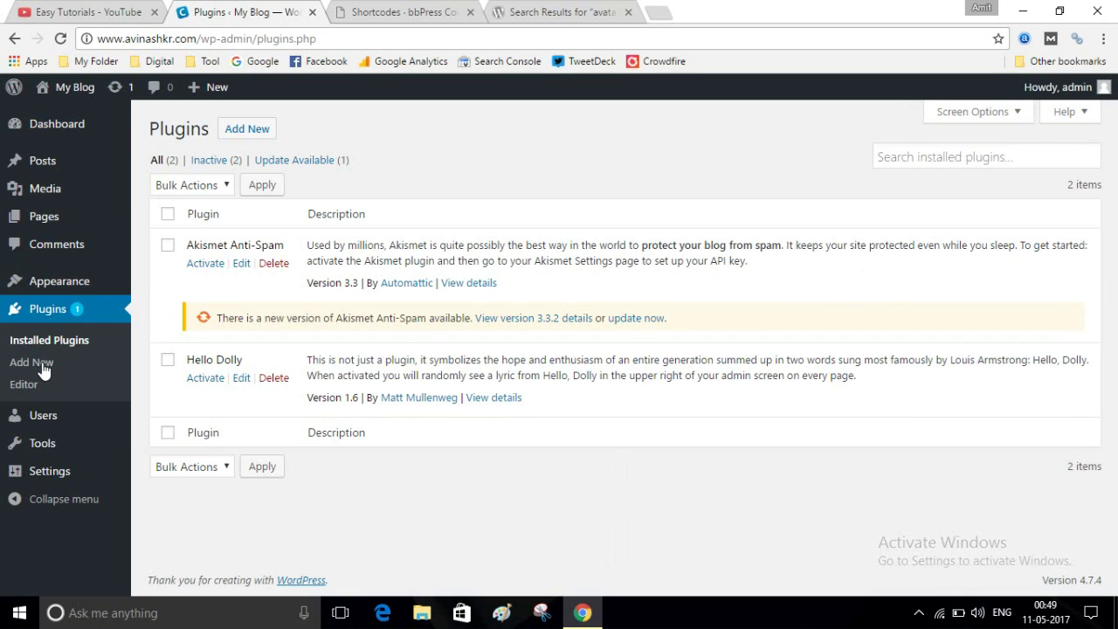
pyautogui.click(253, 138)
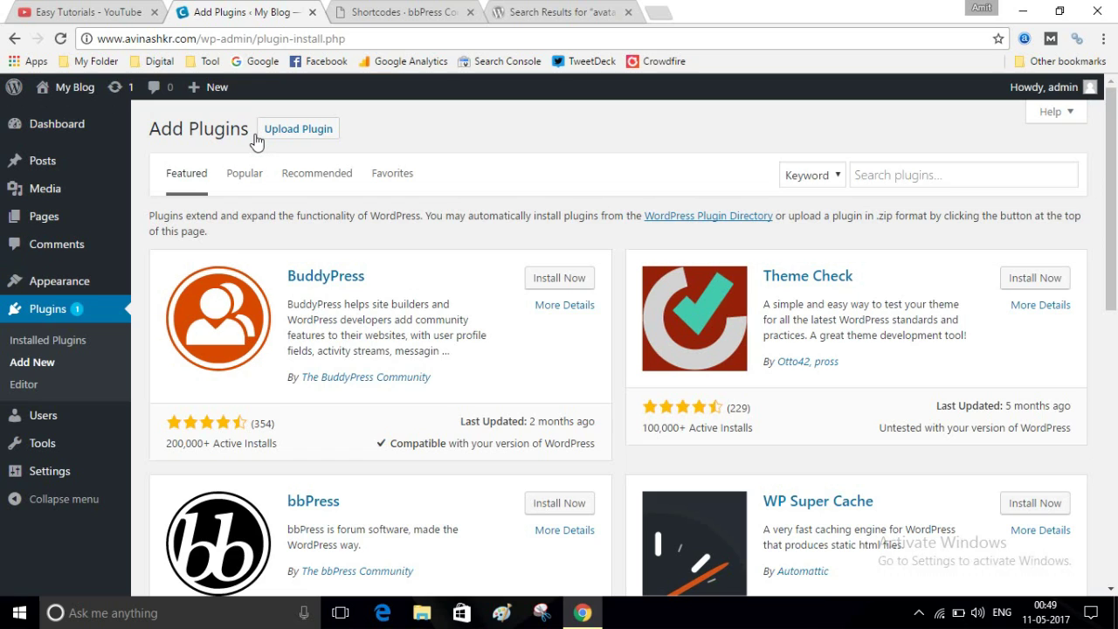
pyautogui.moveTo(1113, 181); pyautogui.dragTo(1116, 224)
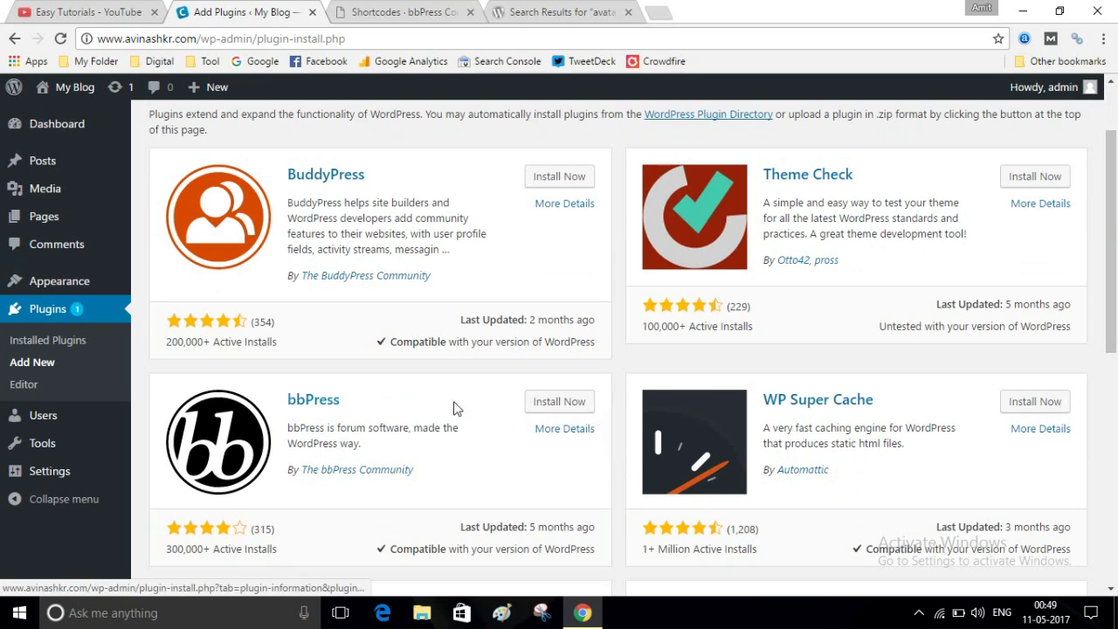
pyautogui.click(576, 407)
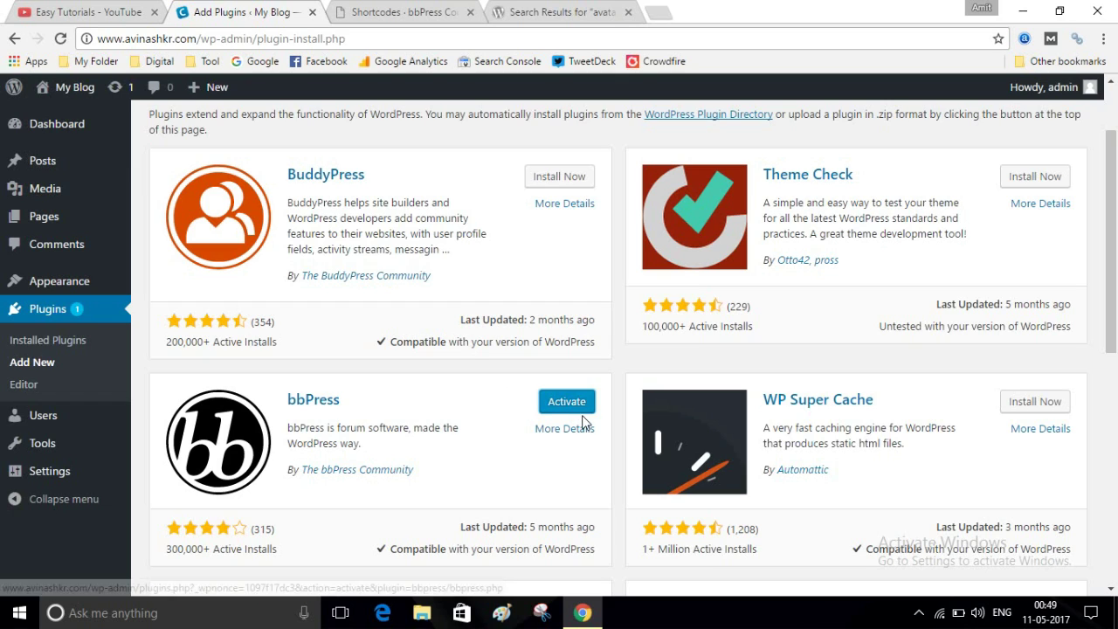
pyautogui.click(567, 404)
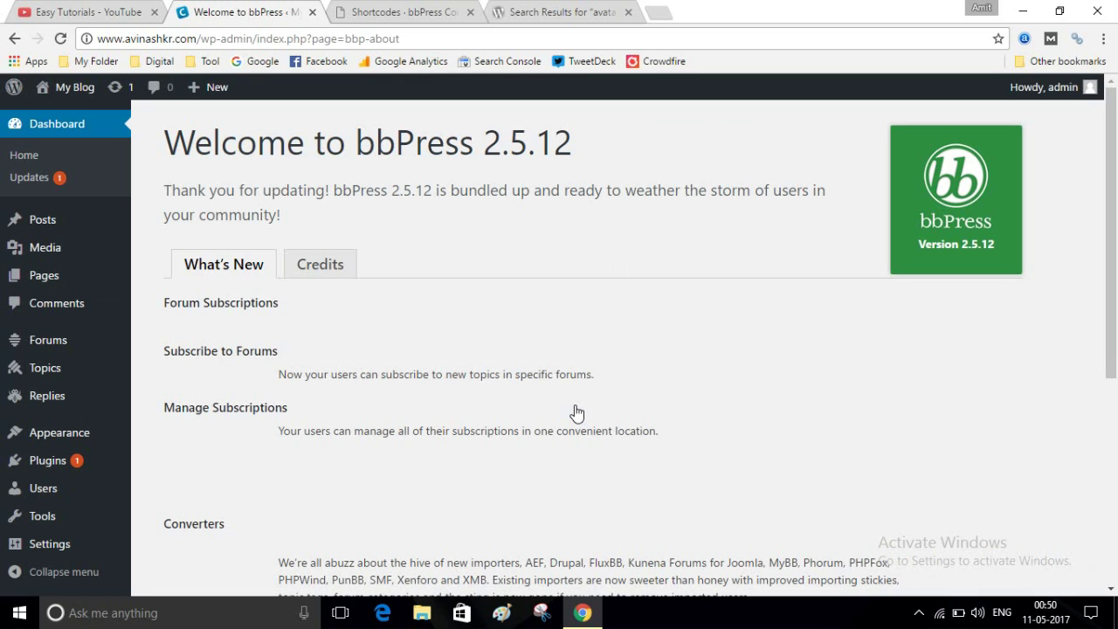
# Set the permalink structure to Post name in Settings > Permalinks and save it.
pyautogui.scroll(-5, 1116, 225)
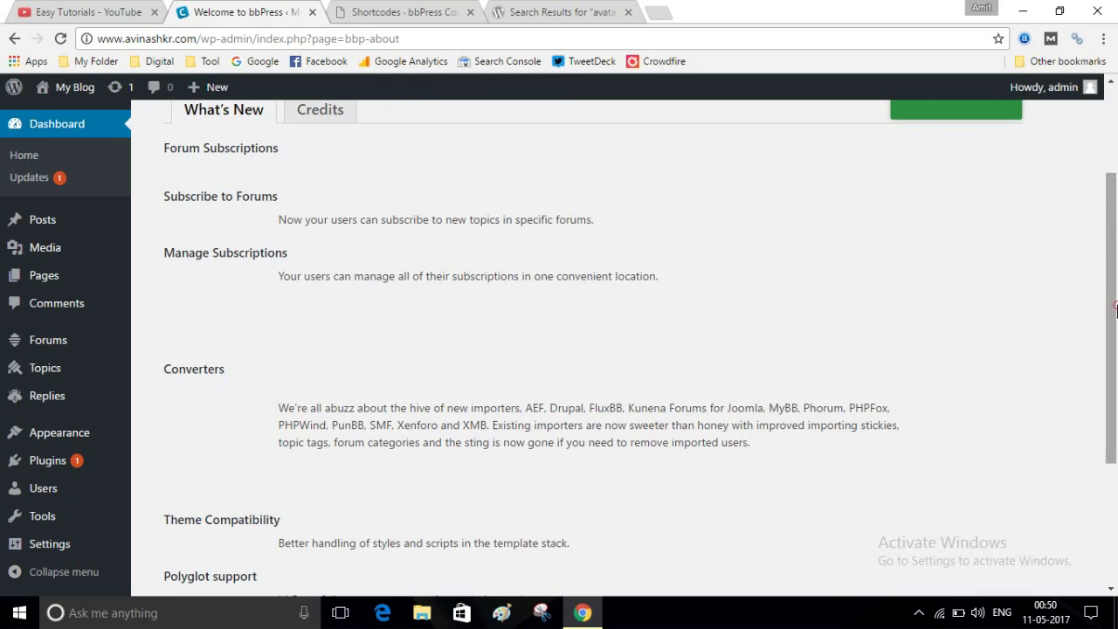
pyautogui.hotkey('alt', 'Left')
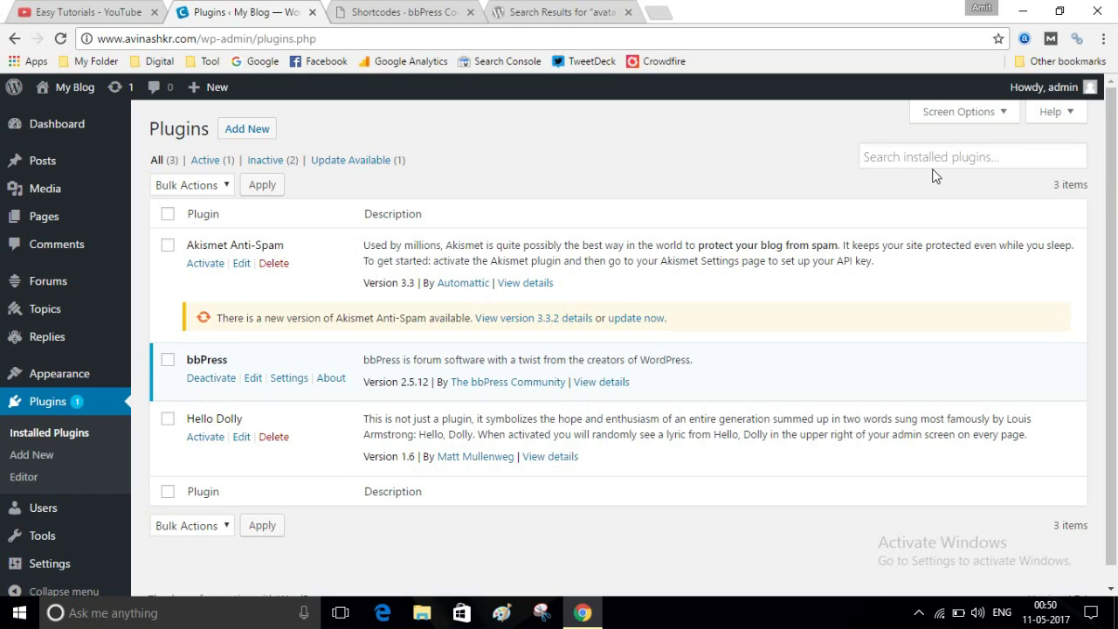
pyautogui.scroll(-2, 1111, 176)
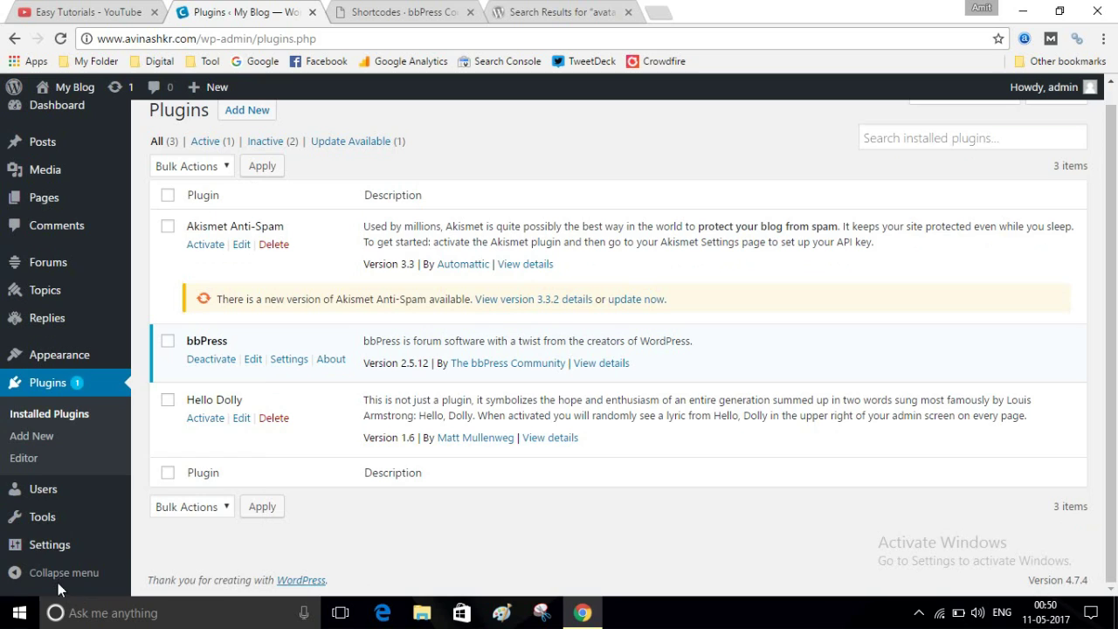
pyautogui.moveTo(54, 543)
pyautogui.click(170, 494)
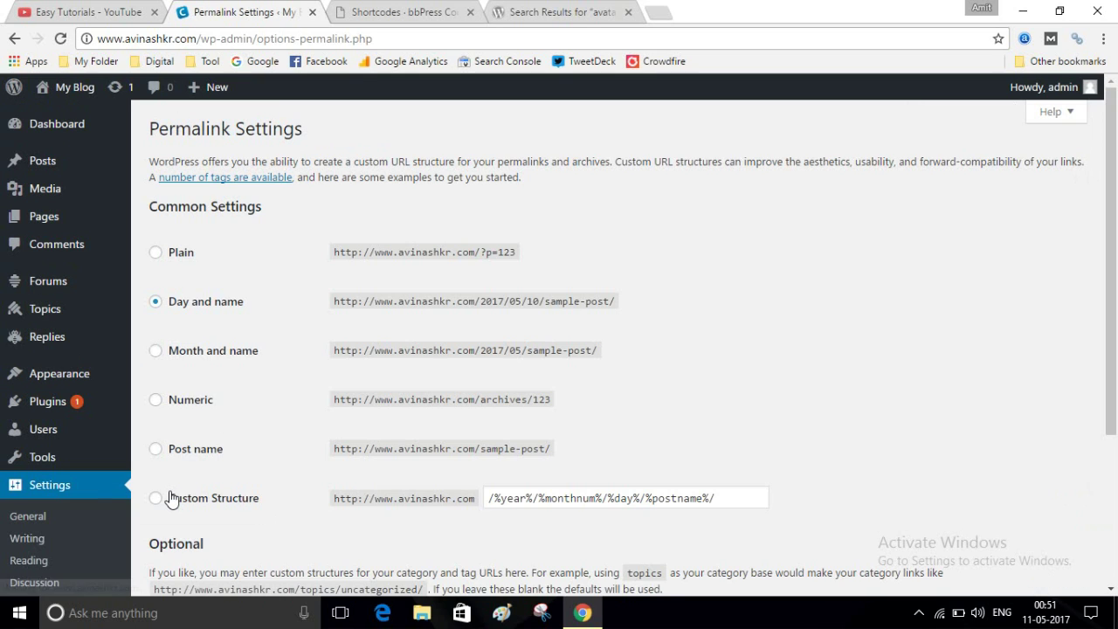
pyautogui.click(157, 449)
pyautogui.moveTo(1111, 262); pyautogui.dragTo(1111, 408)
pyautogui.click(218, 518)
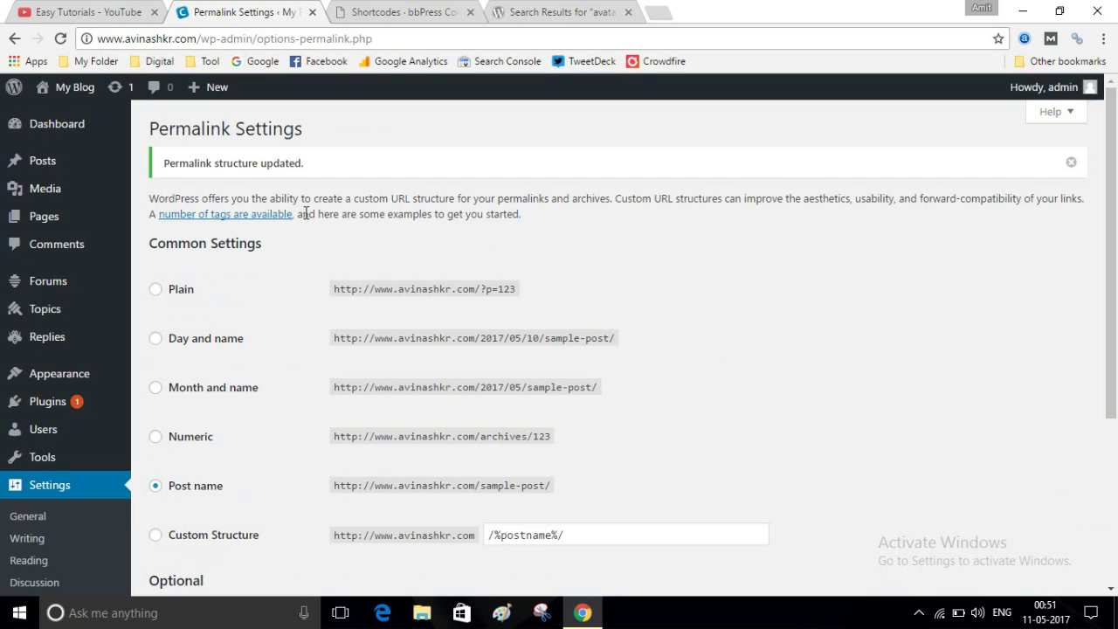
# Open the live My Blog site in a new browser tab.
pyautogui.moveTo(70, 88)
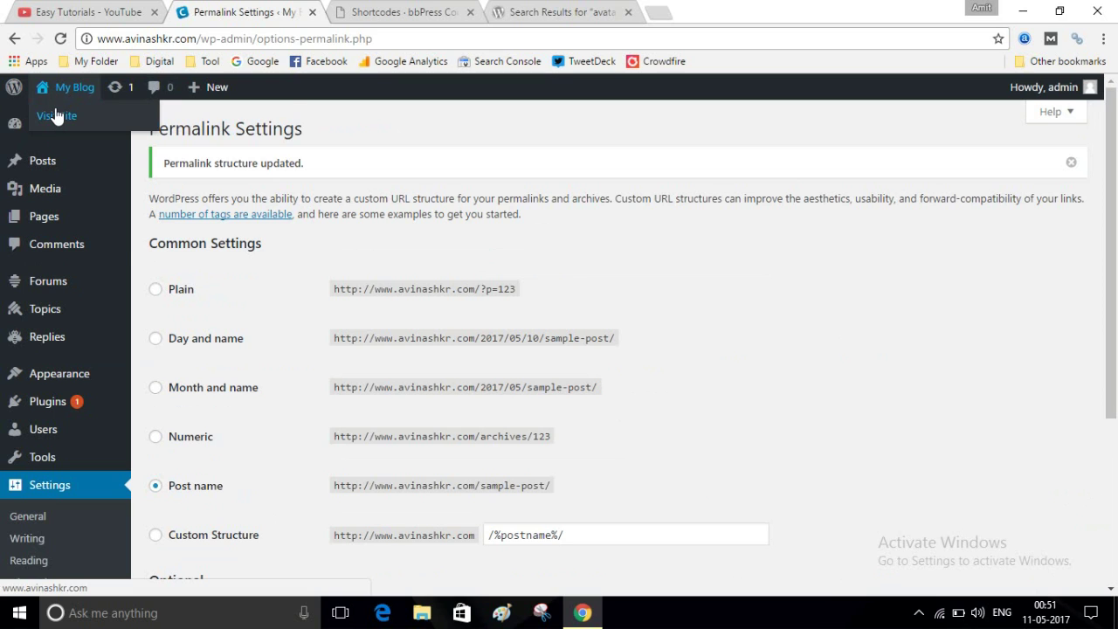
pyautogui.rightClick(58, 112)
pyautogui.click(96, 120)
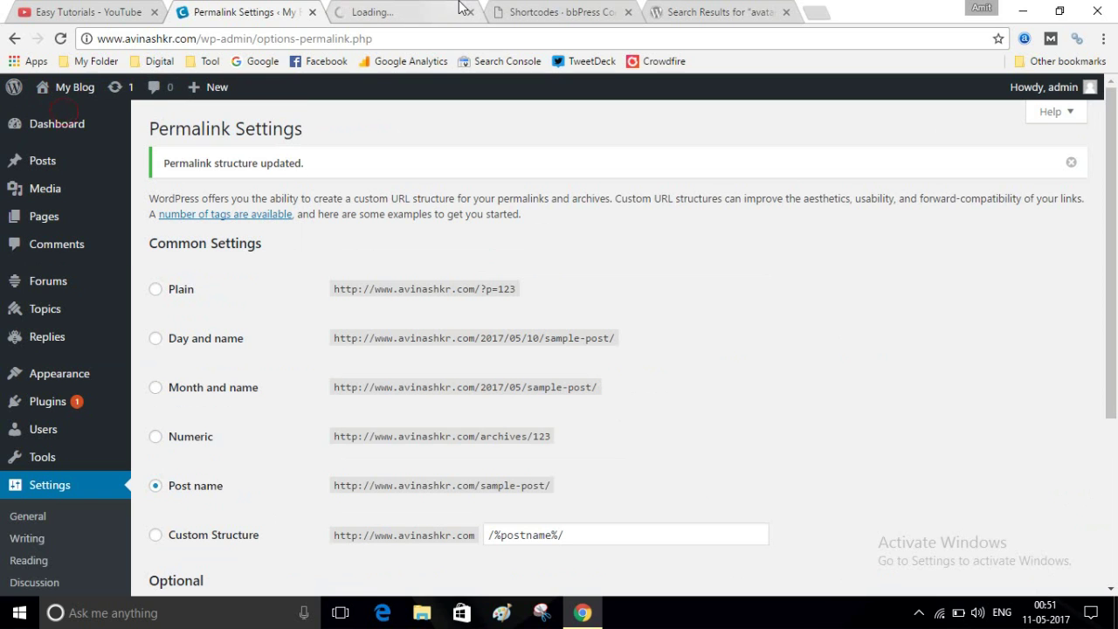
pyautogui.click(426, 9)
# Load the site's /forums page, showing no forums yet, then return to Permalink Settings.
pyautogui.click(259, 30)
pyautogui.click(259, 30)
pyautogui.write('/')
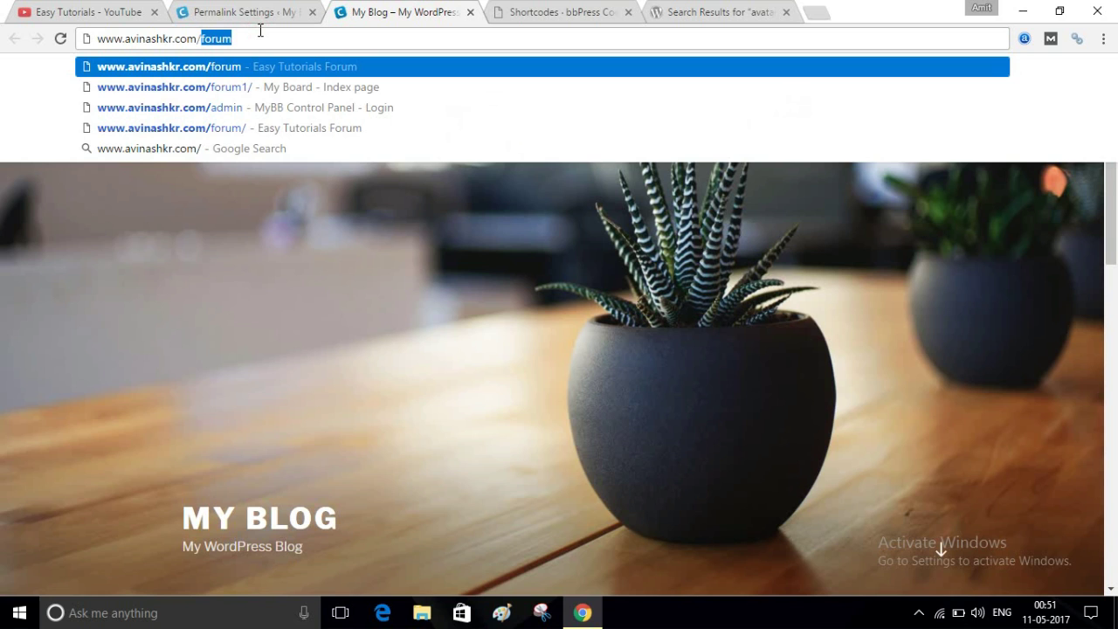
pyautogui.press('Return')
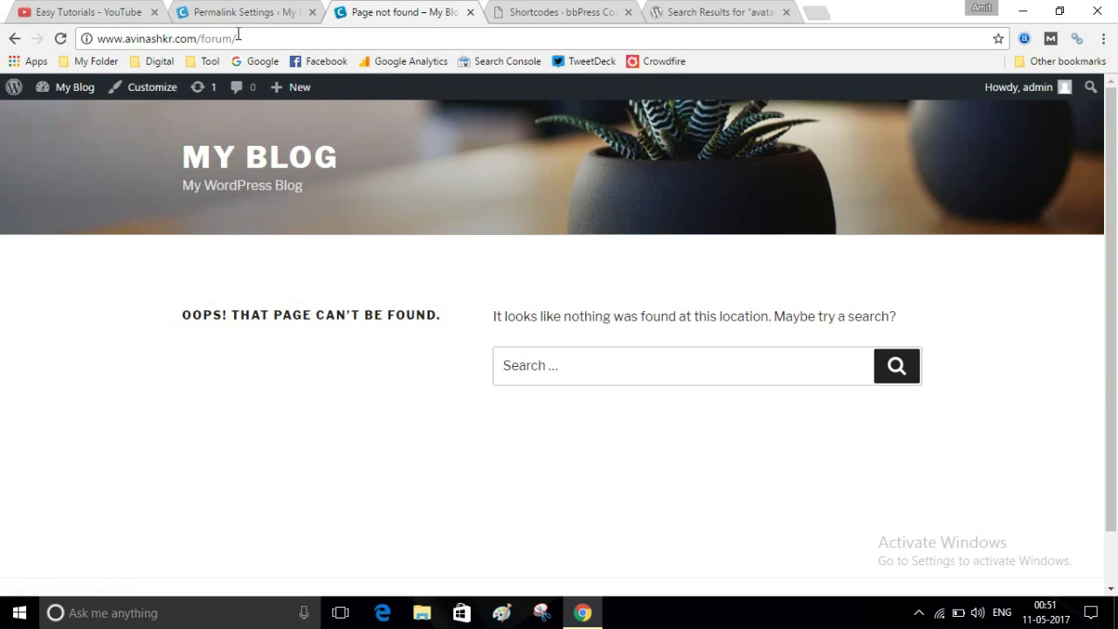
pyautogui.click(254, 33)
pyautogui.click(254, 35)
pyautogui.press('BackSpace')
pyautogui.write('s')
pyautogui.press('Return')
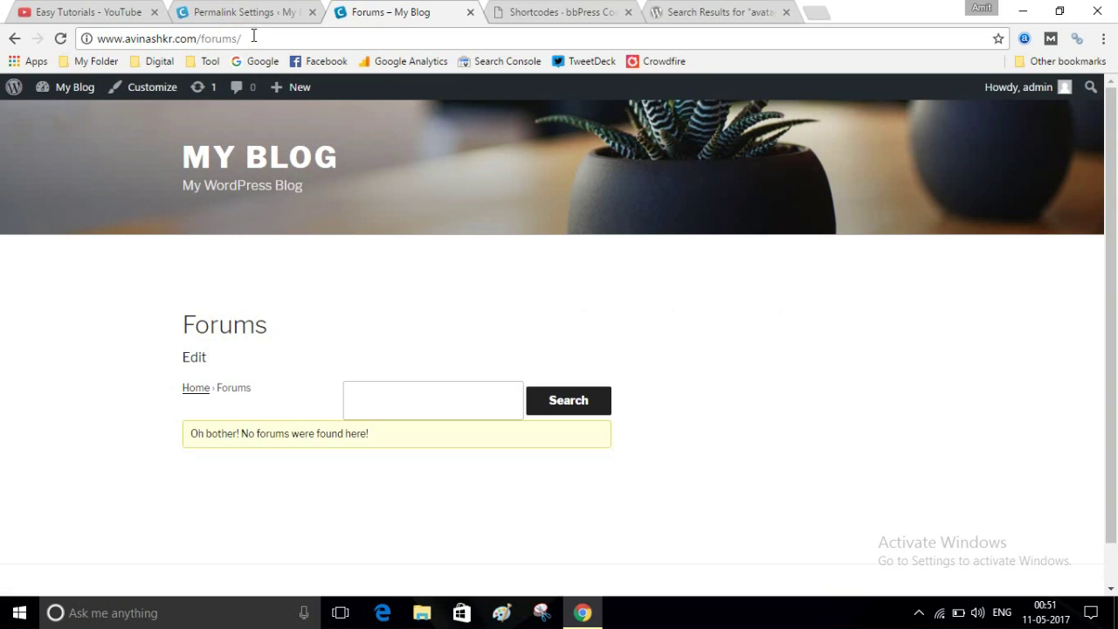
pyautogui.scroll(-1, 360, 385)
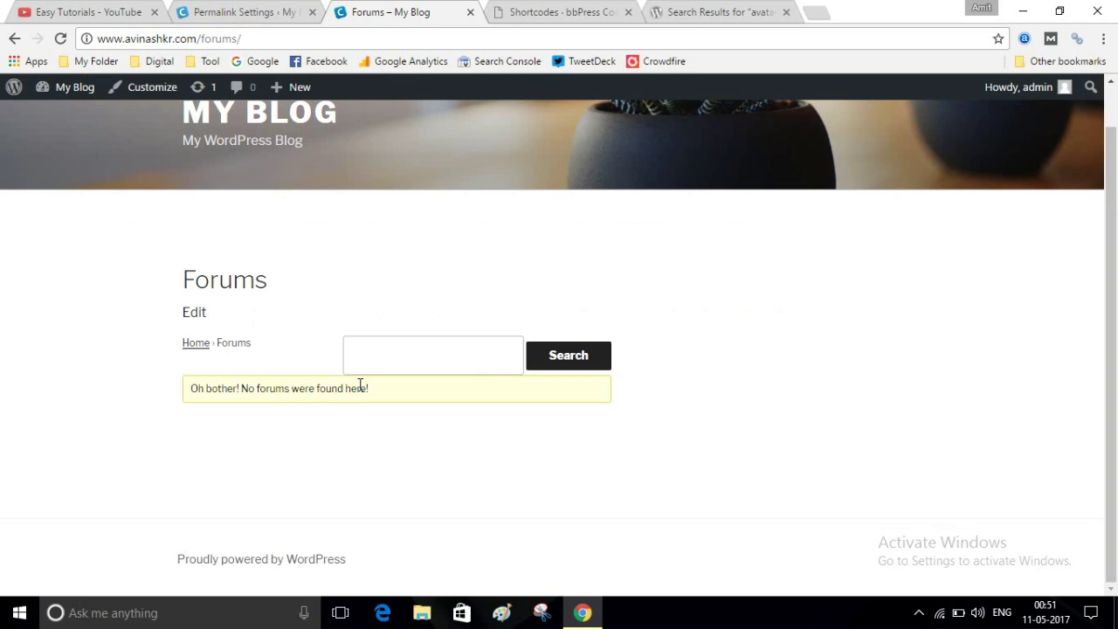
pyautogui.click(224, 12)
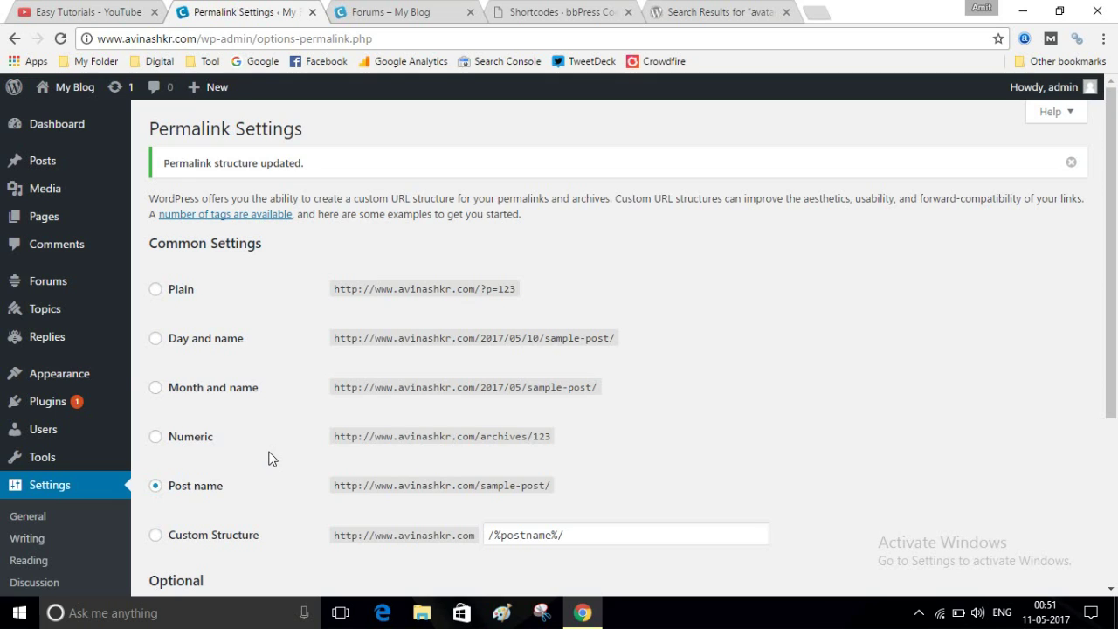
# Go to Forums > All Forums and start a new forum.
pyautogui.moveTo(44, 281)
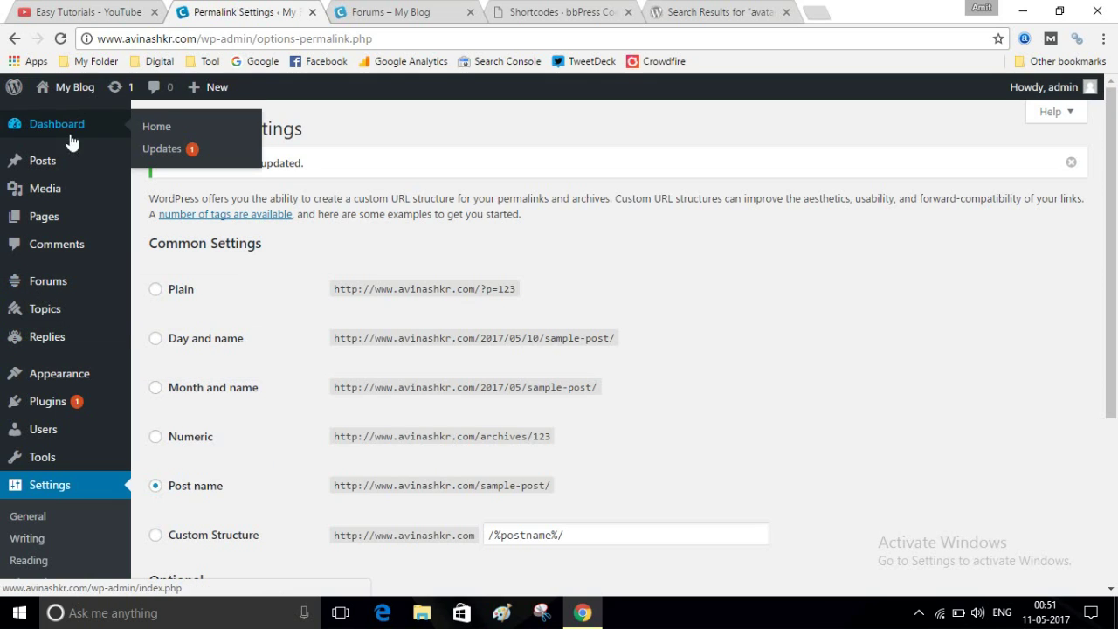
pyautogui.click(155, 288)
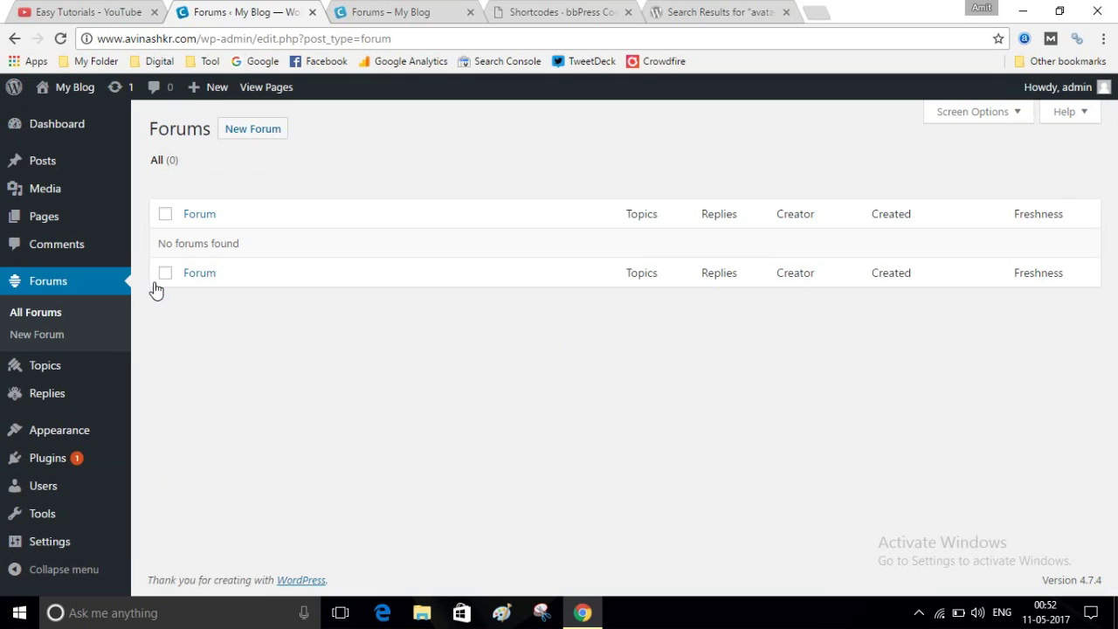
pyautogui.click(256, 131)
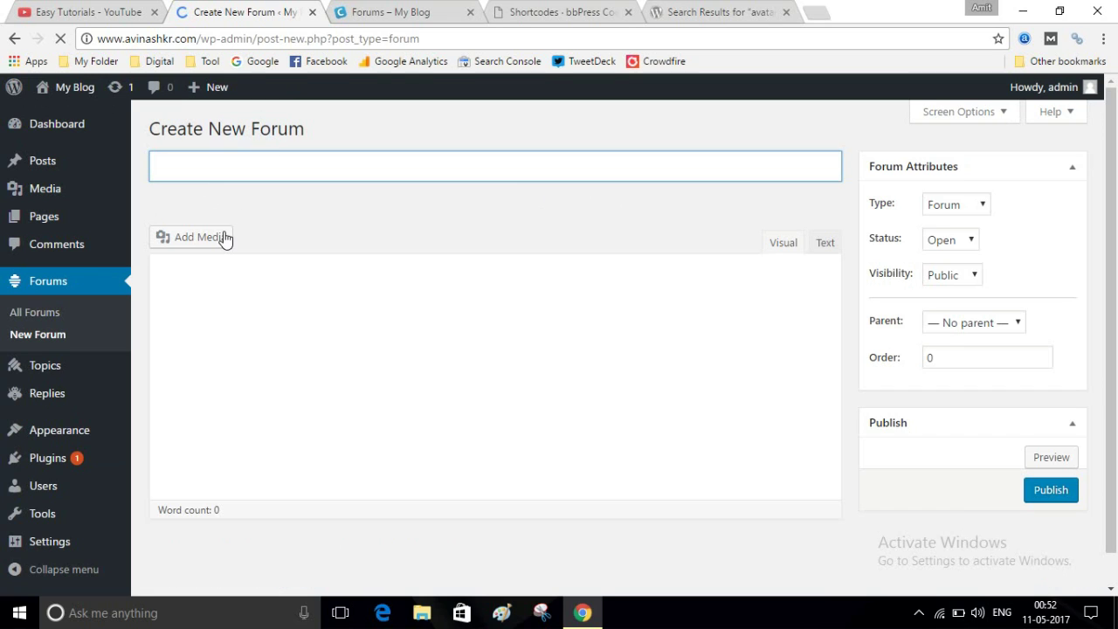
# Publish the forum 'General Discussion 1' with a pasted description, then begin another forum.
pyautogui.write('General Discussion 1')
pyautogui.click(363, 379)
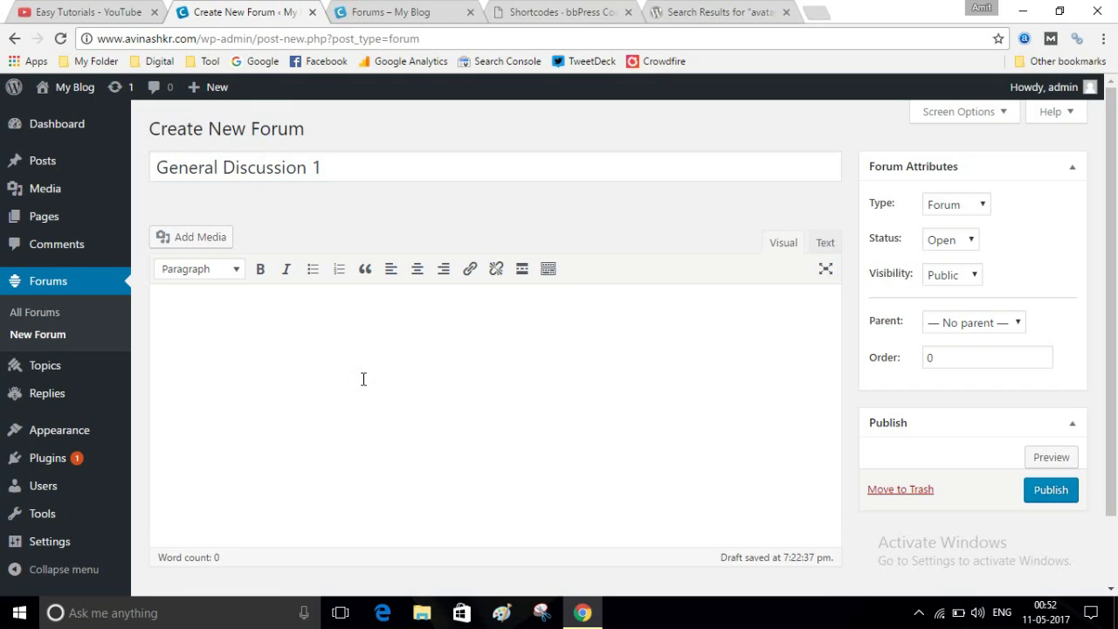
pyautogui.write('My new forum description here My new forum description here My new forum description here My new forum description here')
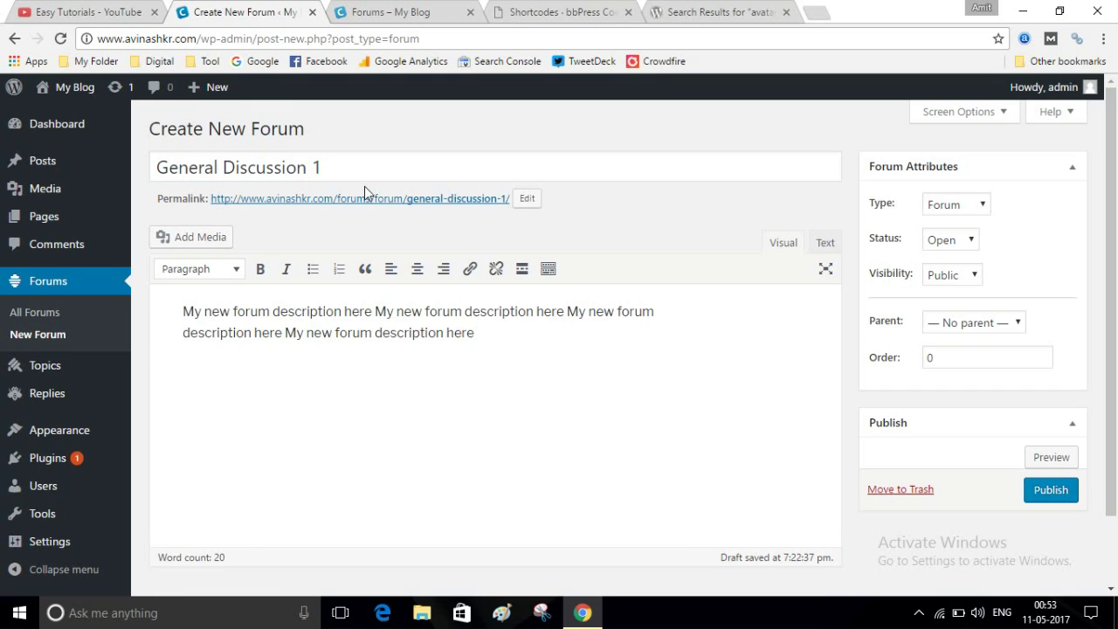
pyautogui.moveTo(357, 172); pyautogui.dragTo(131, 193)
pyautogui.hotkey('ctrl', 'c')
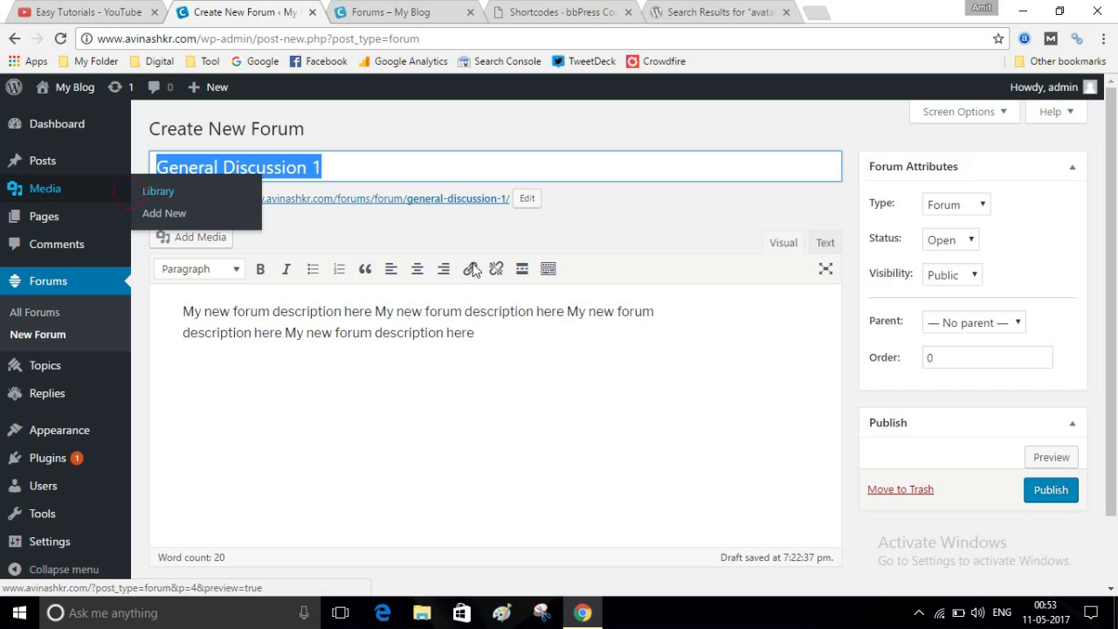
pyautogui.moveTo(1116, 269); pyautogui.dragTo(1113, 306)
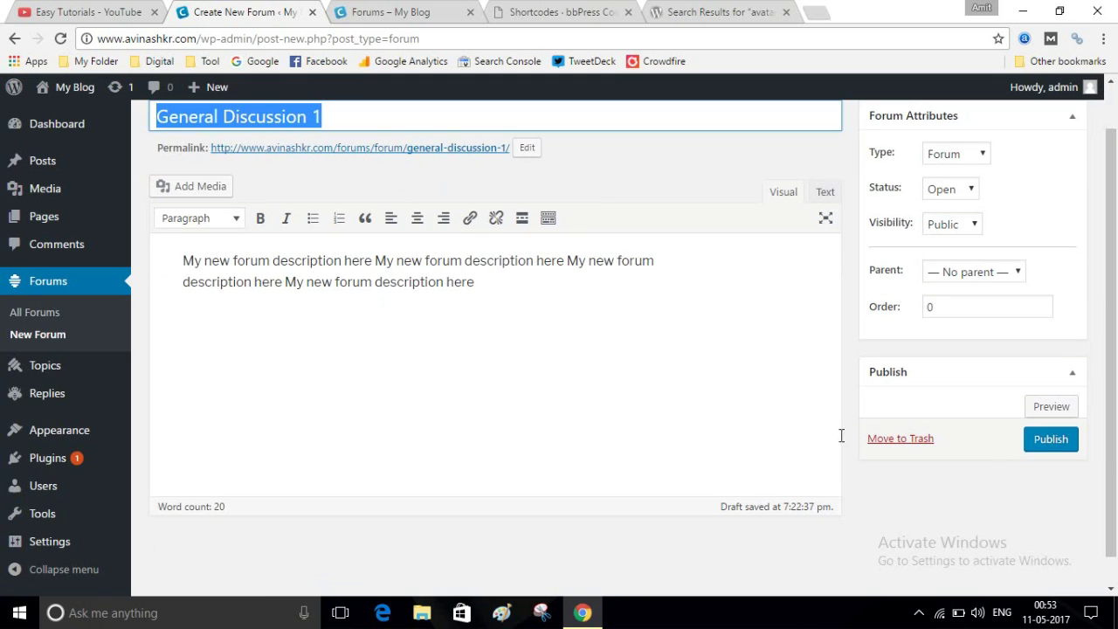
pyautogui.click(1065, 441)
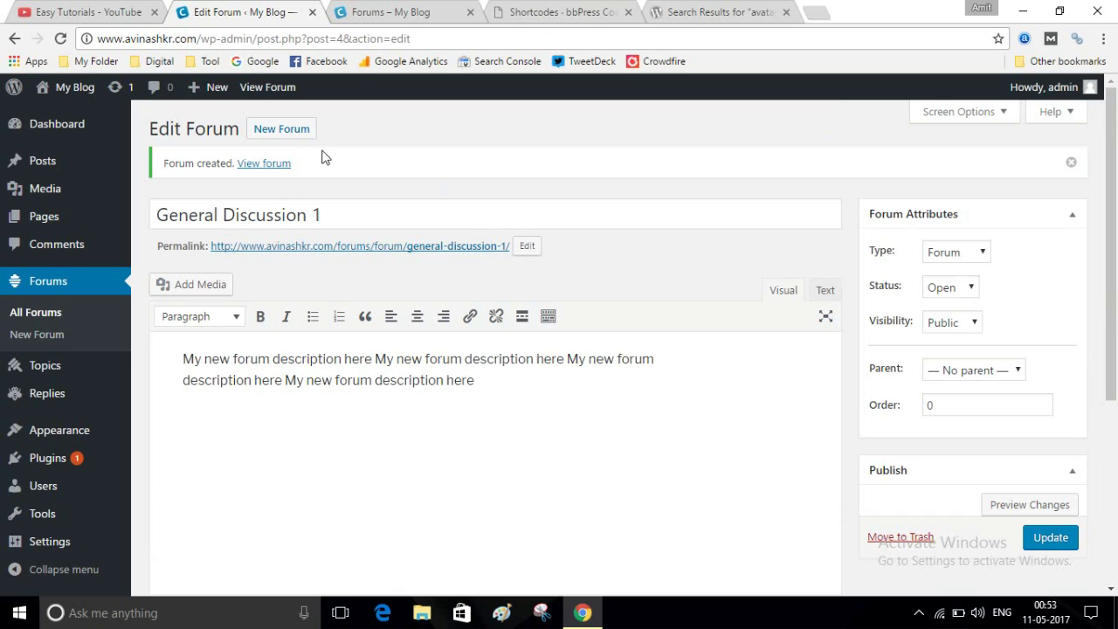
pyautogui.click(297, 137)
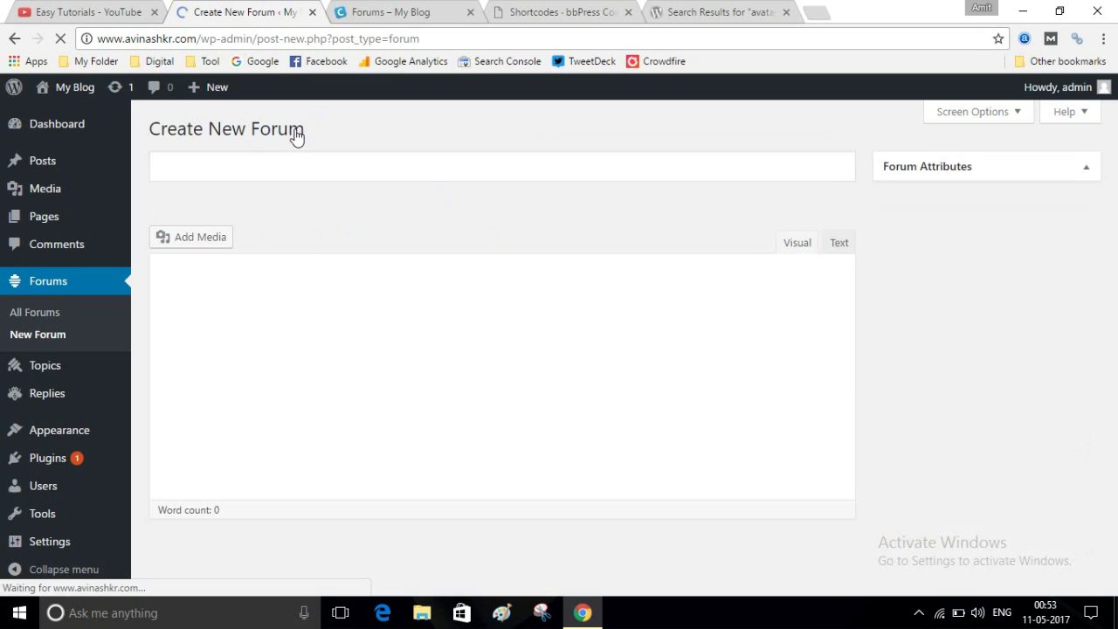
# Publish 'General Discussion 2' with the pasted description and view the All Forums list.
pyautogui.hotkey('ctrl', 'v')
pyautogui.press('BackSpace')
pyautogui.write('2')
pyautogui.click(375, 347)
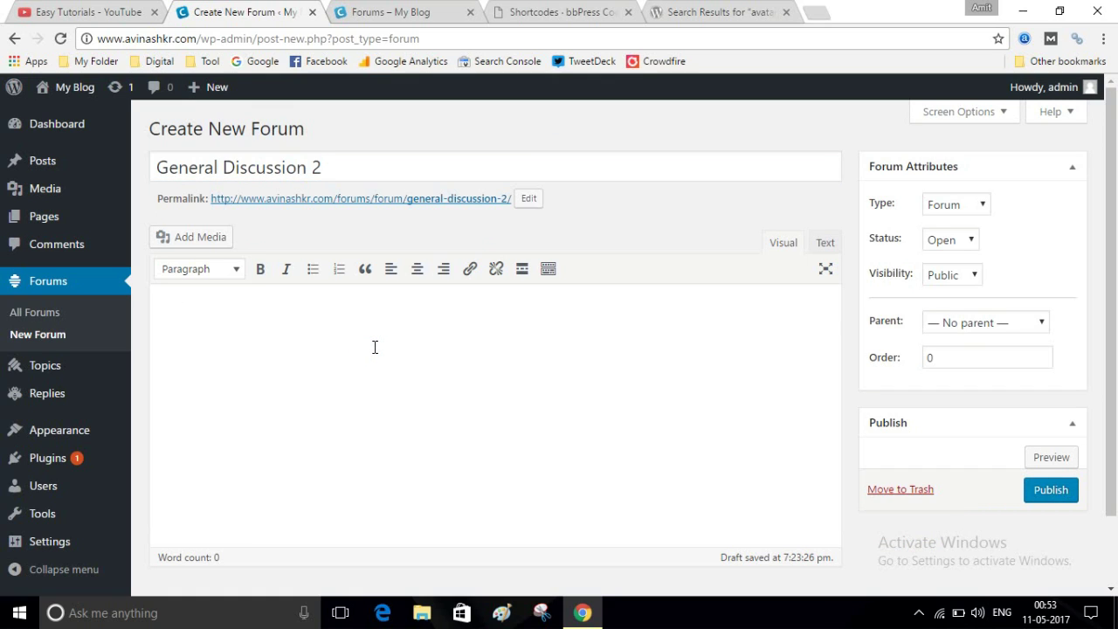
pyautogui.write('forum description here forum description here')
pyautogui.click(1050, 490)
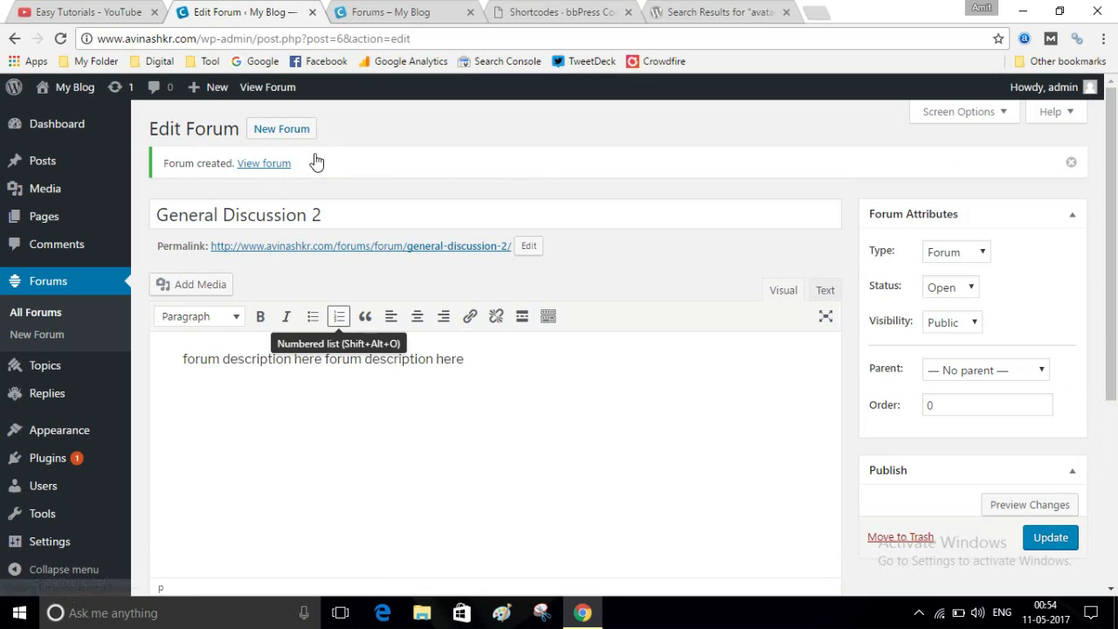
pyautogui.click(50, 282)
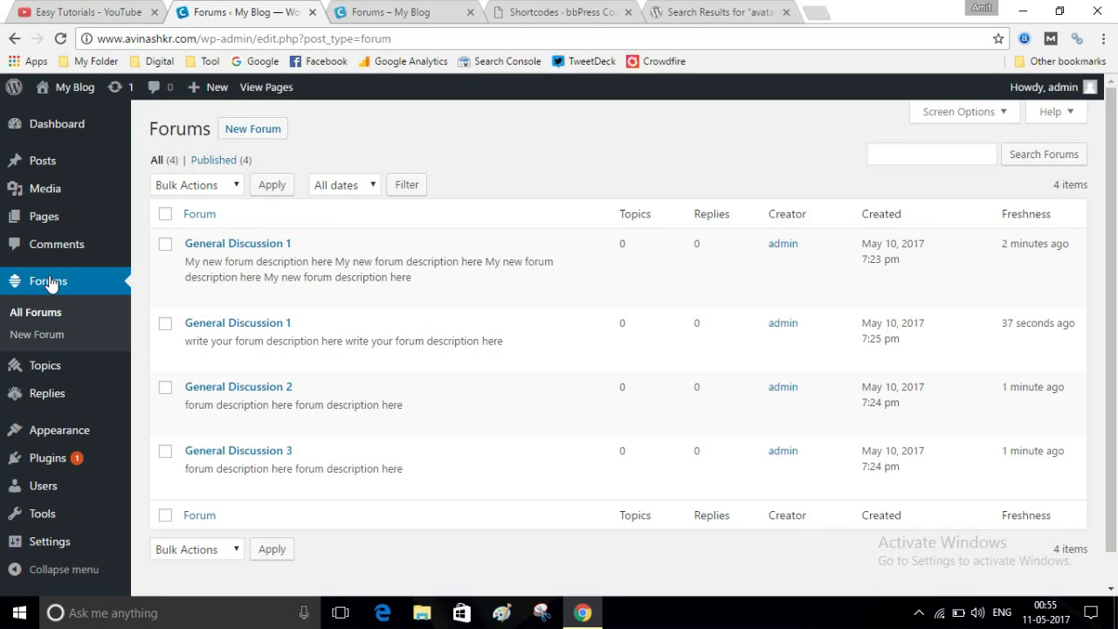
# Go to the Topics list and open the New Topic form.
pyautogui.click(49, 368)
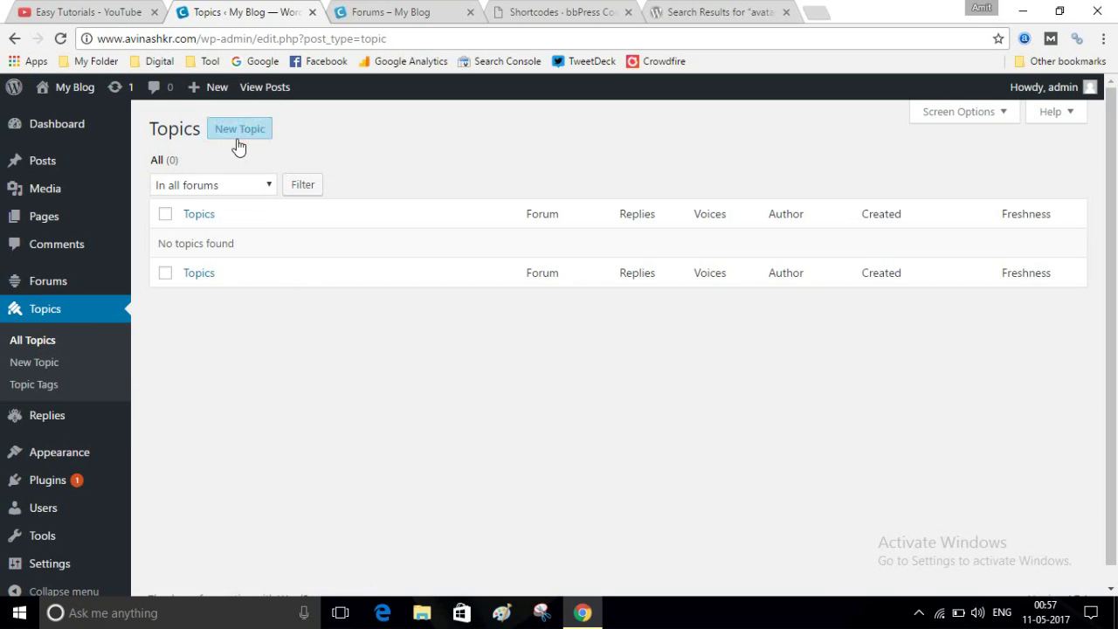
pyautogui.click(239, 139)
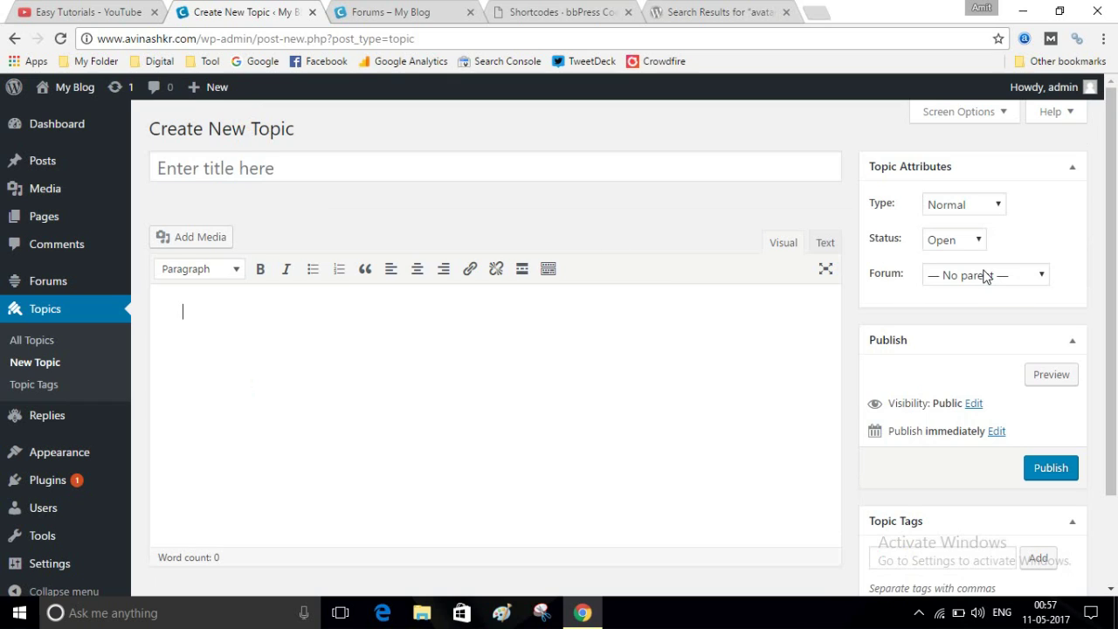
# Publish the topic 'New forum topic' with a pasted description in General Discussion 1.
pyautogui.click(375, 160)
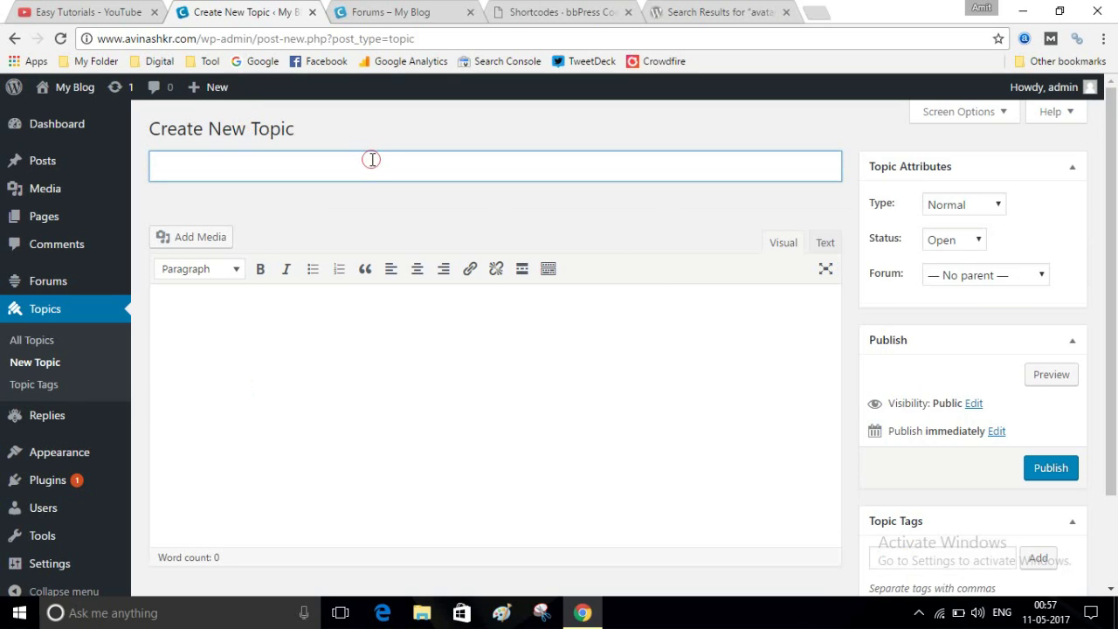
pyautogui.write('New forum')
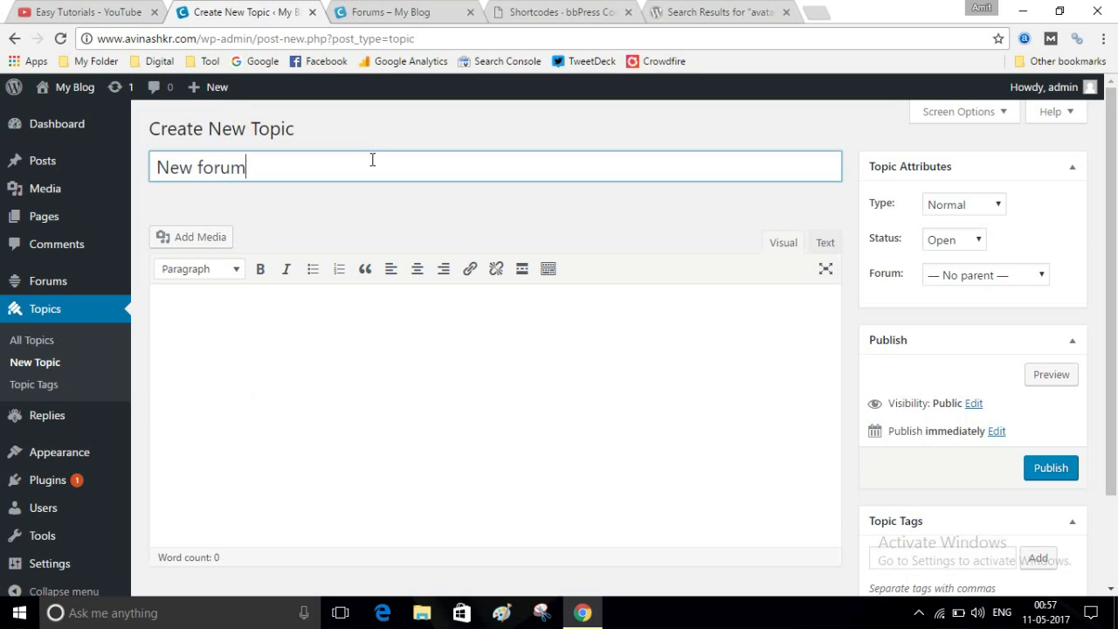
pyautogui.write(' topic')
pyautogui.click(327, 399)
pyautogui.write('forum topic description here')
pyautogui.write('forum topic description here')
pyautogui.write('forum topic description here')
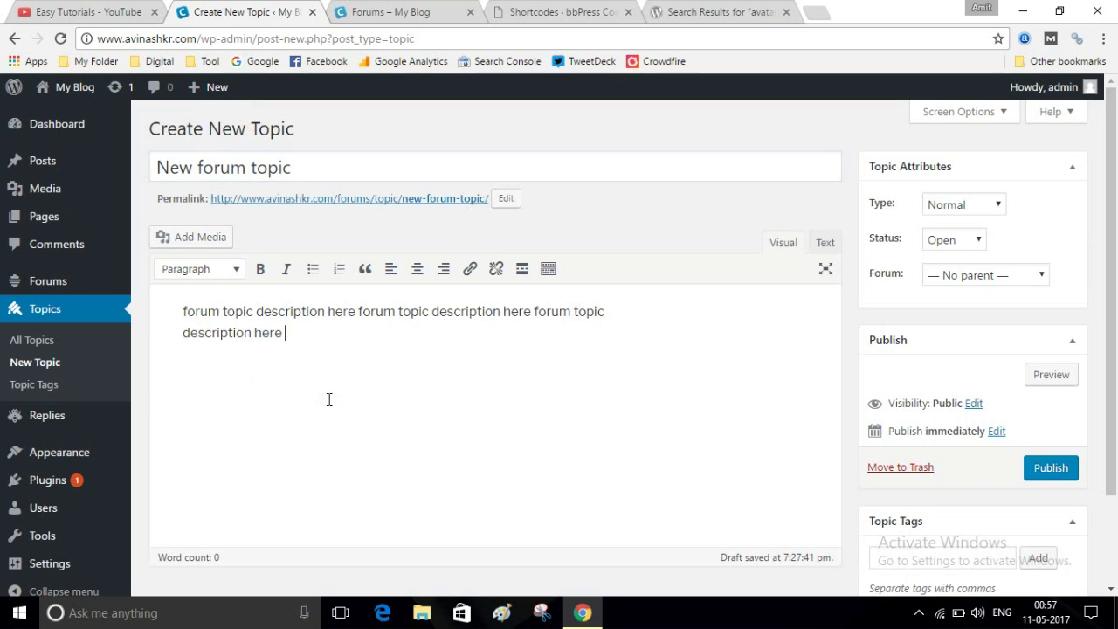
pyautogui.click(992, 279)
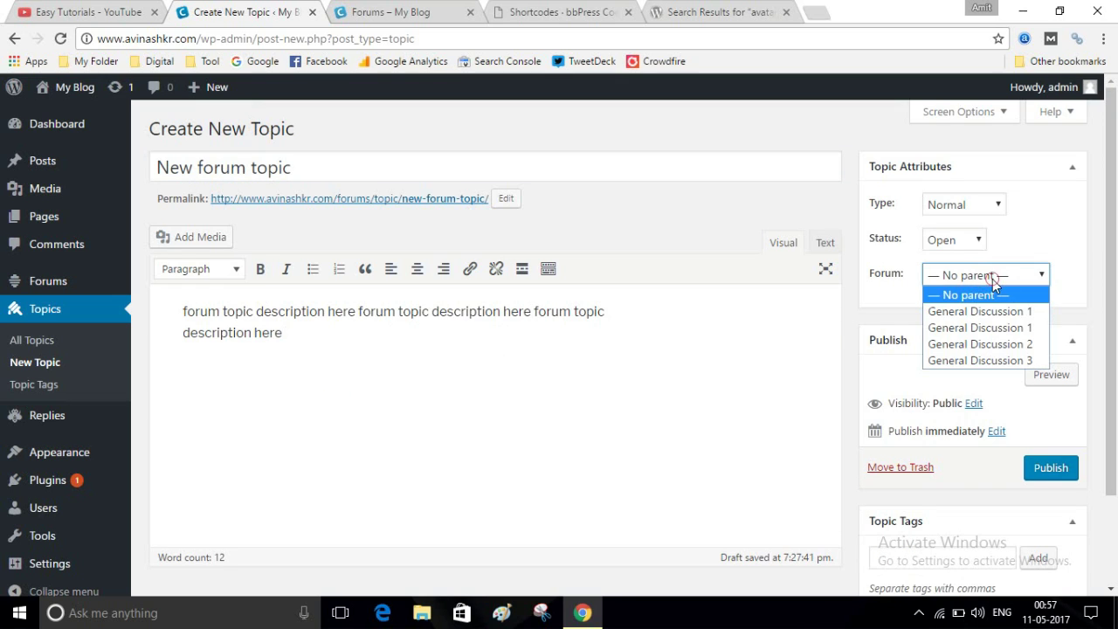
pyautogui.click(982, 313)
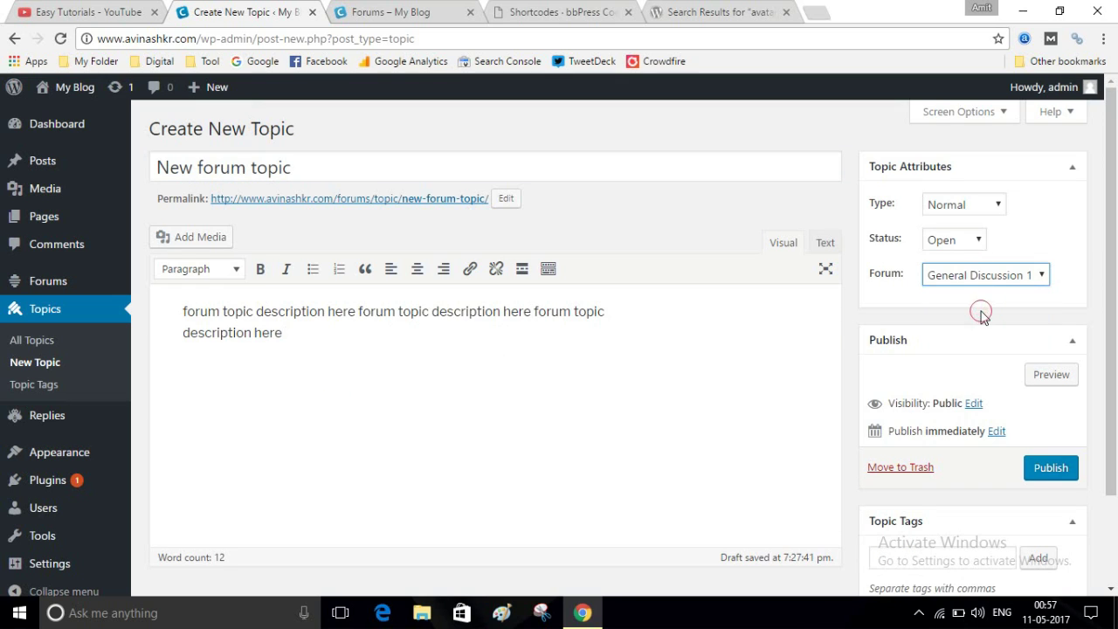
pyautogui.click(1073, 477)
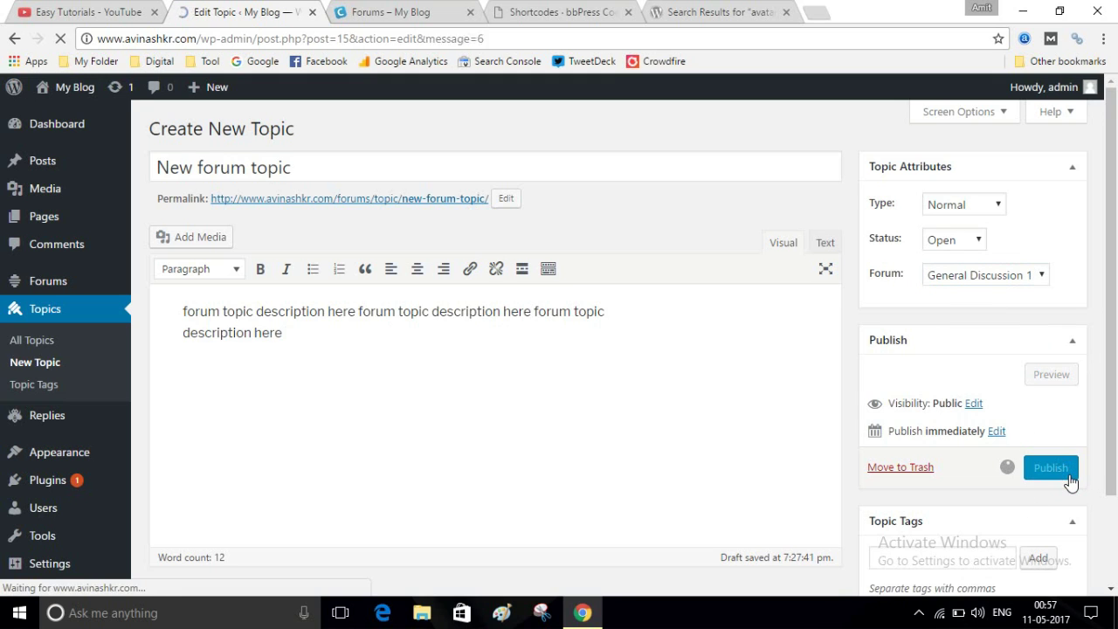
# Check the All Topics list, then reload the public Forums page to show the forums.
pyautogui.click(253, 127)
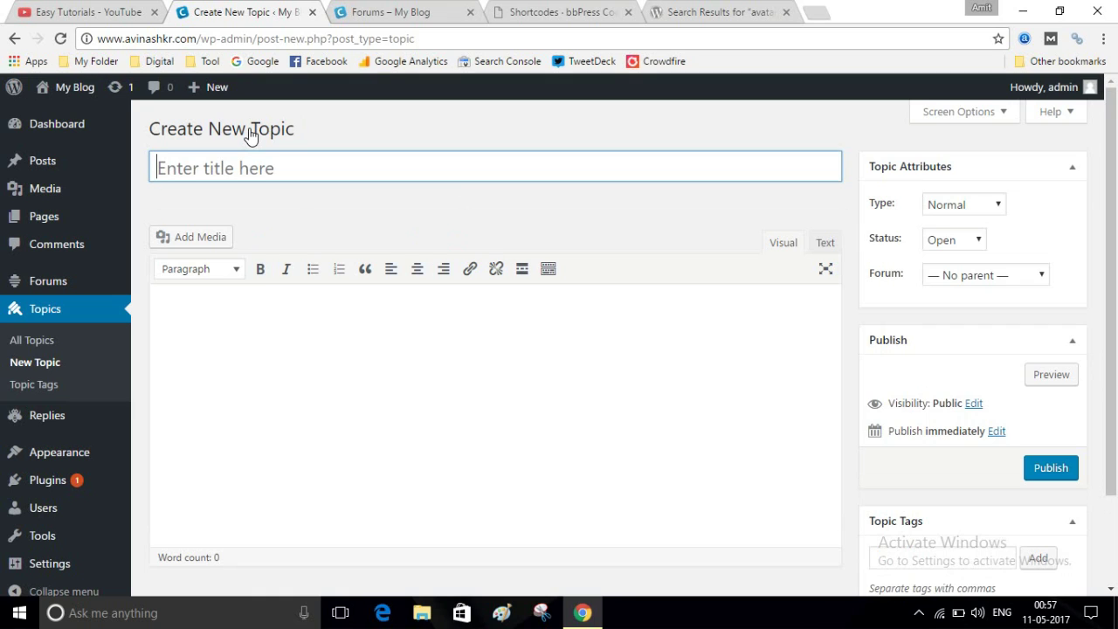
pyautogui.click(55, 322)
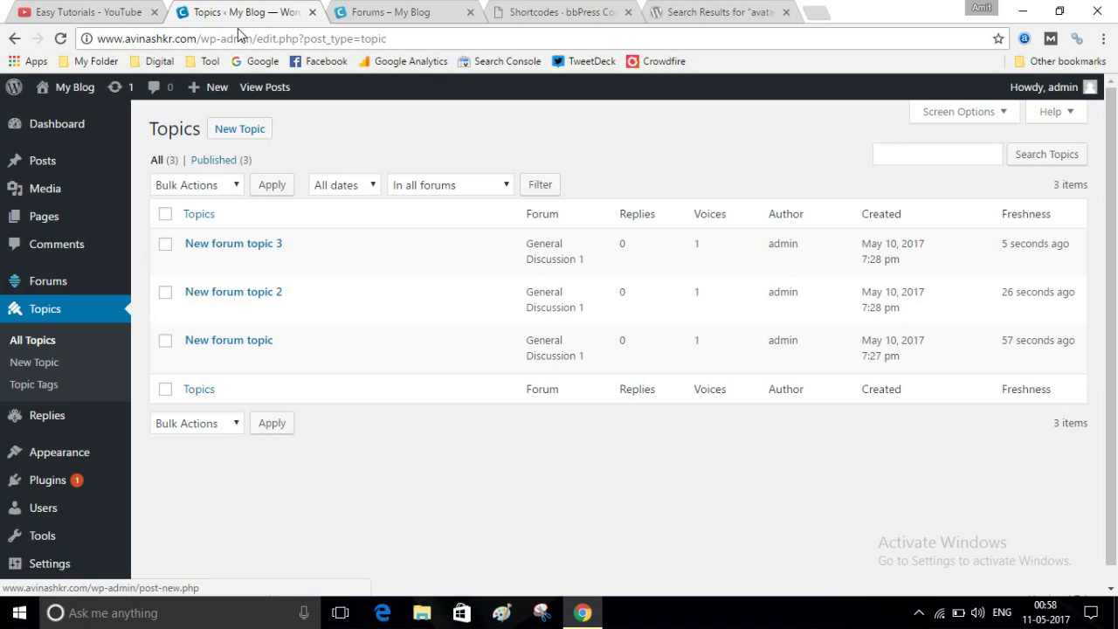
pyautogui.click(375, 11)
pyautogui.click(325, 35)
pyautogui.press('Return')
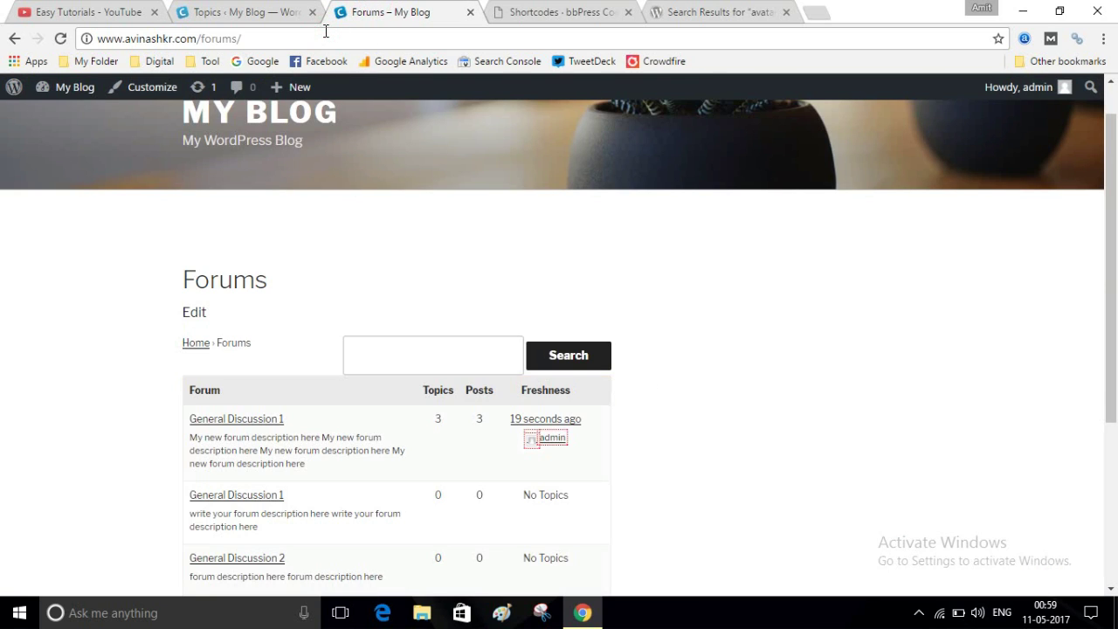
# Scroll the live Forums page and open General Discussion 1, listing its 3 topics.
pyautogui.scroll(-2, 1115, 253)
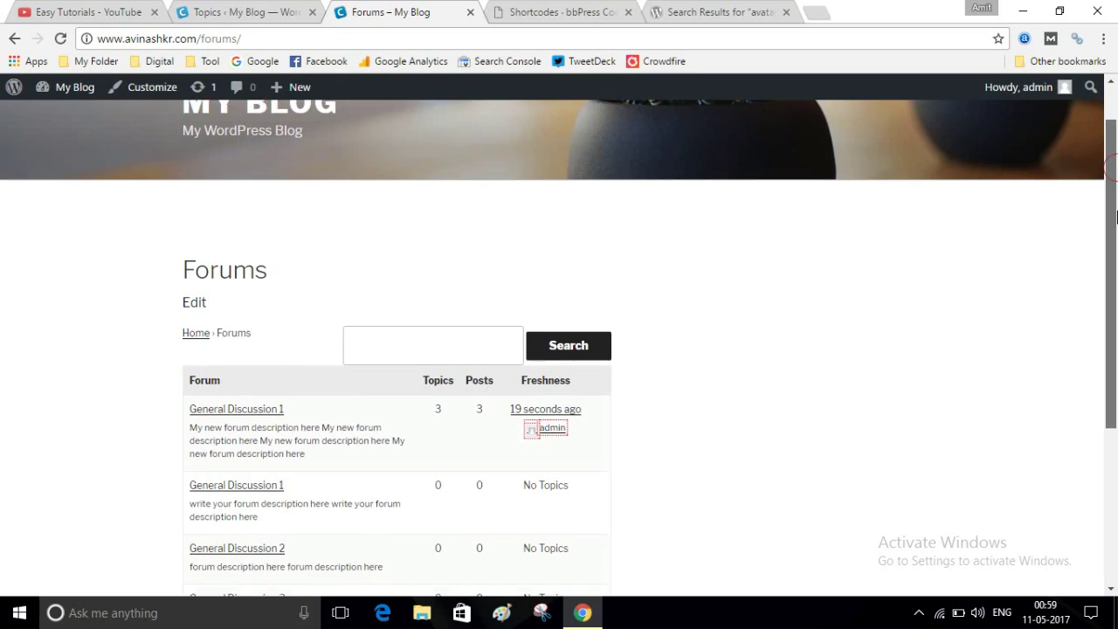
pyautogui.moveTo(1116, 254); pyautogui.dragTo(1116, 323)
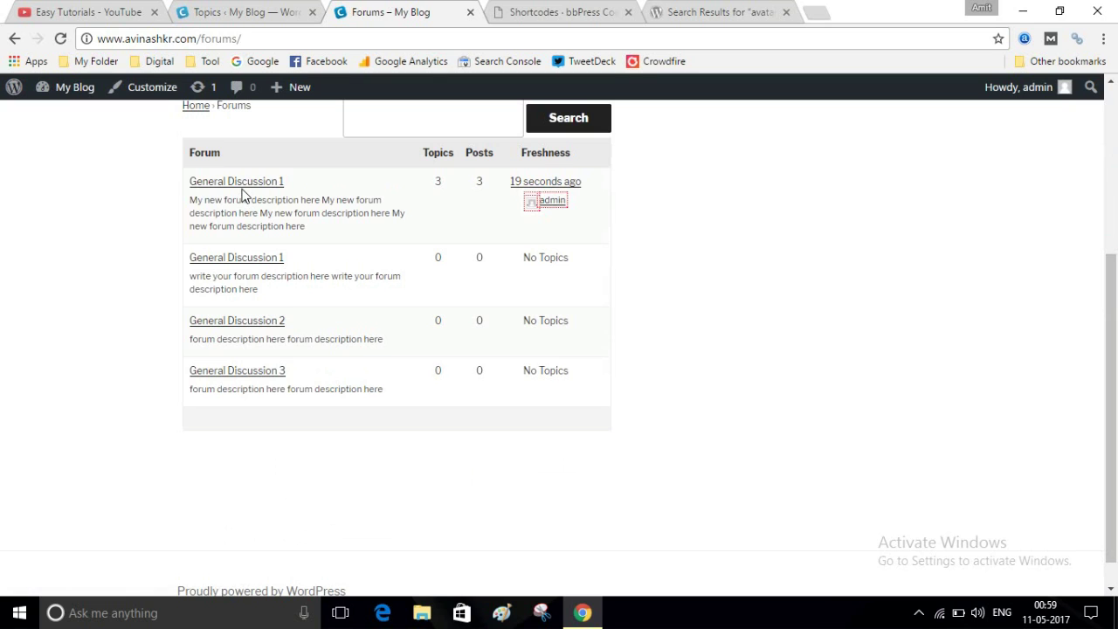
pyautogui.click(242, 187)
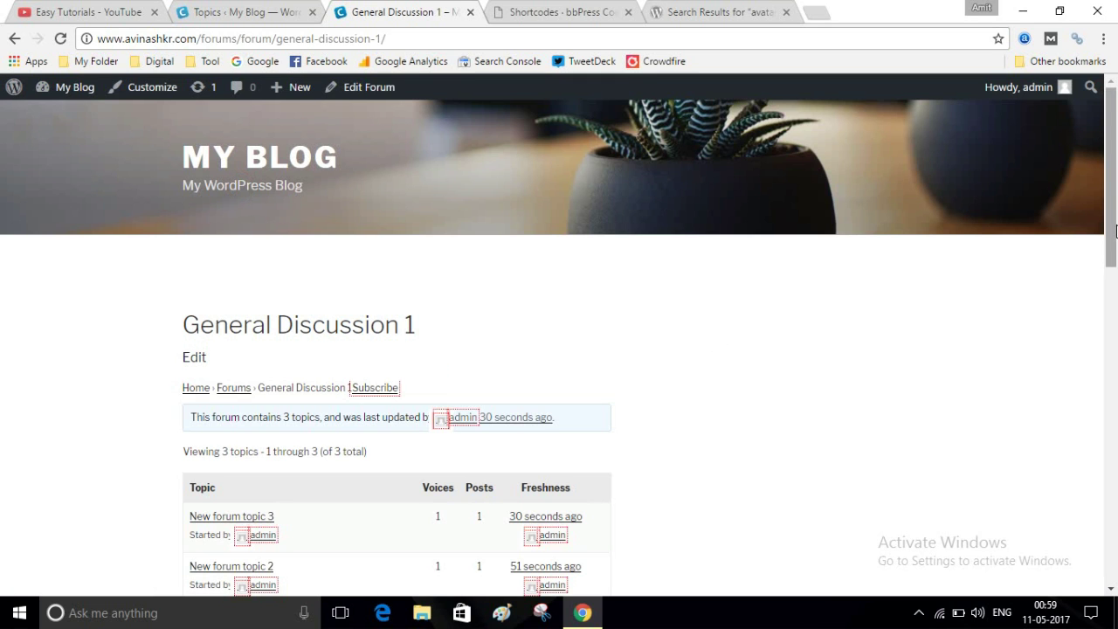
# Find New forum topic 3 in the General Discussion 1 topic list and open it.
pyautogui.moveTo(1116, 179); pyautogui.dragTo(1116, 331)
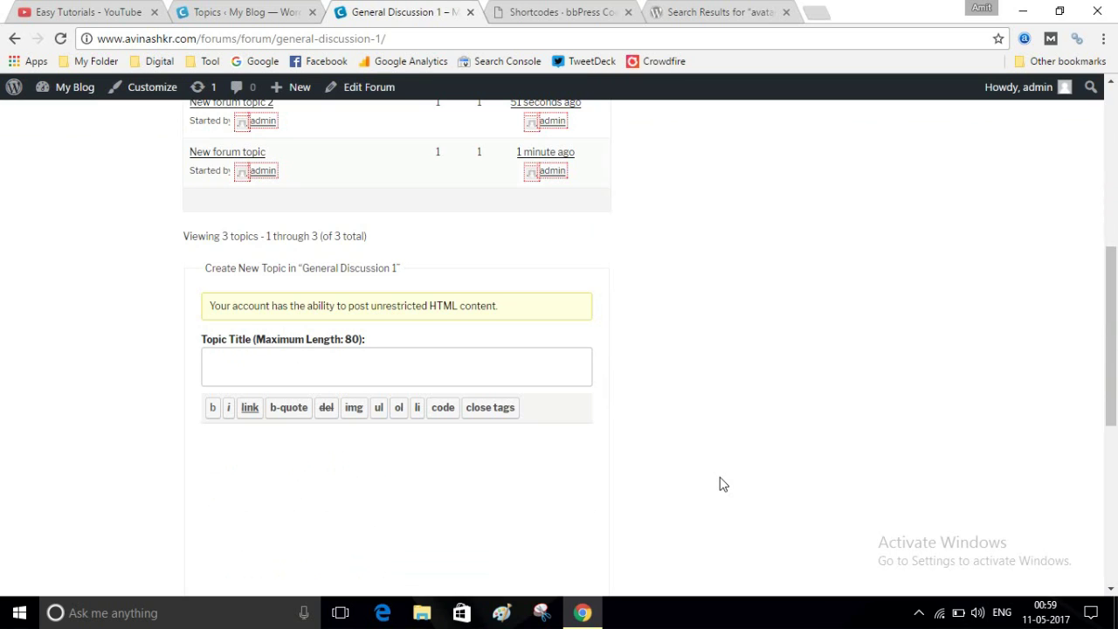
pyautogui.moveTo(1115, 391); pyautogui.dragTo(1115, 321)
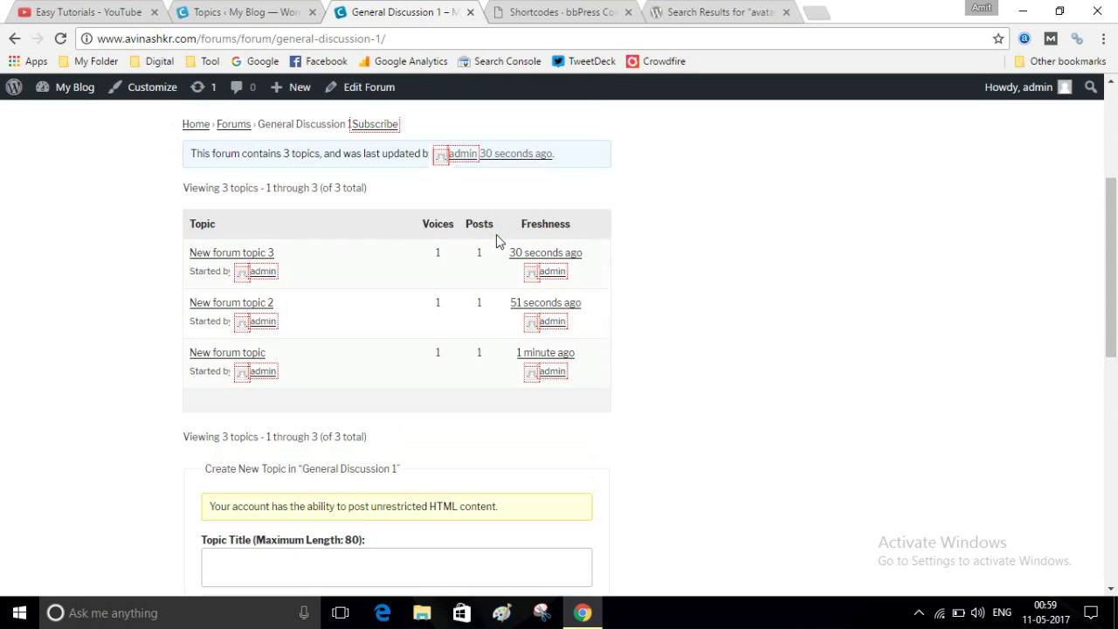
pyautogui.click(246, 255)
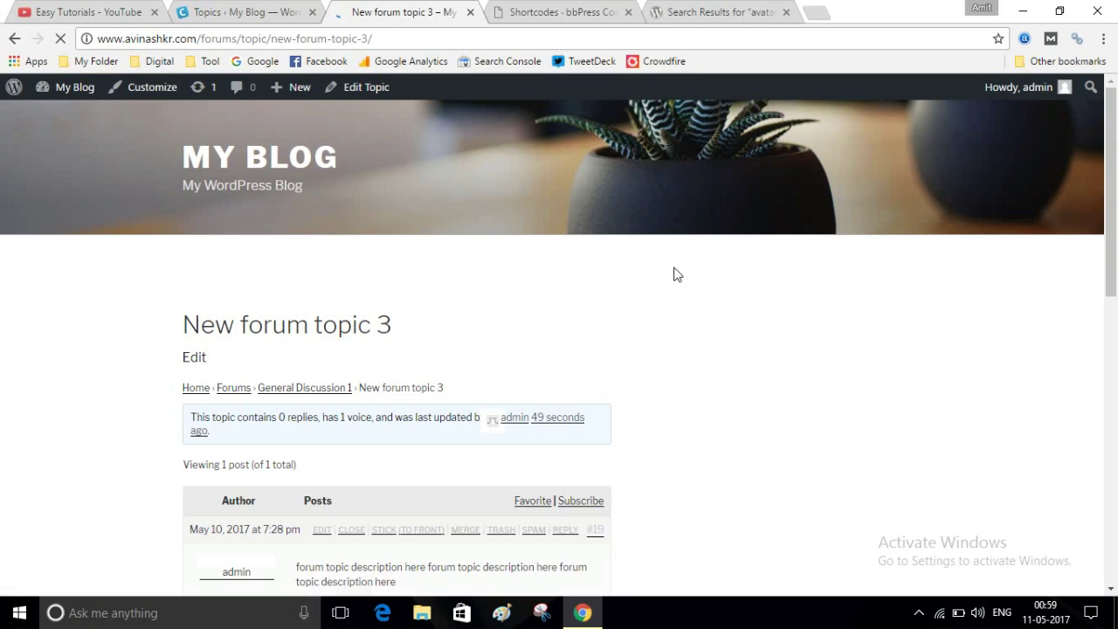
# Look over the New forum topic 3 page, then return to the admin All Topics list.
pyautogui.moveTo(1115, 178); pyautogui.dragTo(1114, 370)
pyautogui.moveTo(1116, 481); pyautogui.dragTo(1113, 338)
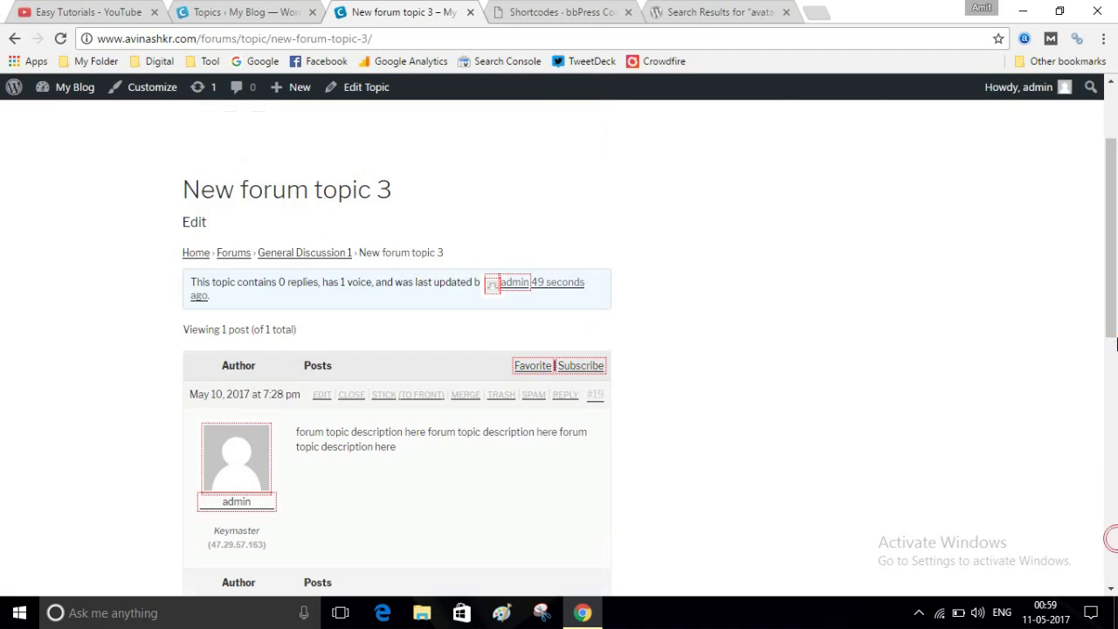
pyautogui.moveTo(1115, 247); pyautogui.dragTo(1115, 140)
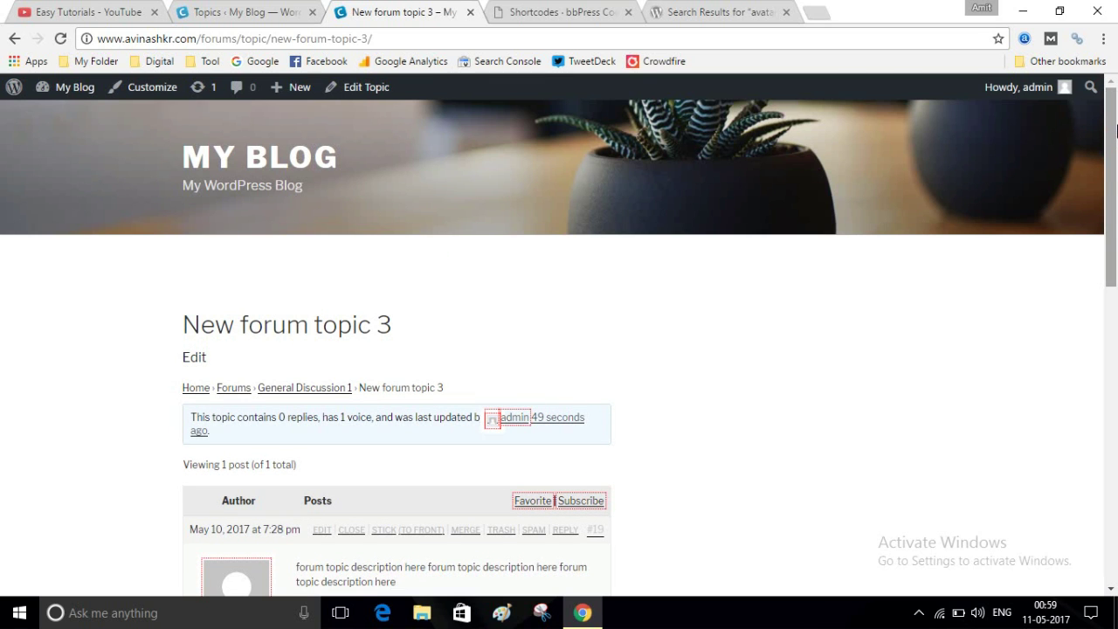
pyautogui.click(201, 12)
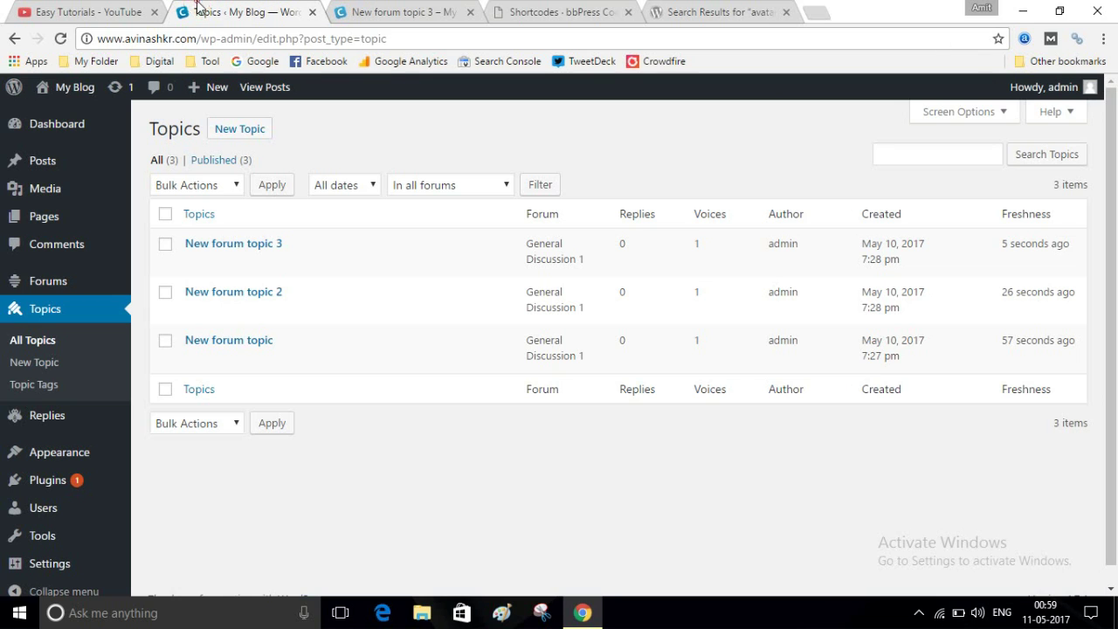
# Go from Appearance > Themes to the Add Themes page listing featured themes.
pyautogui.moveTo(57, 456)
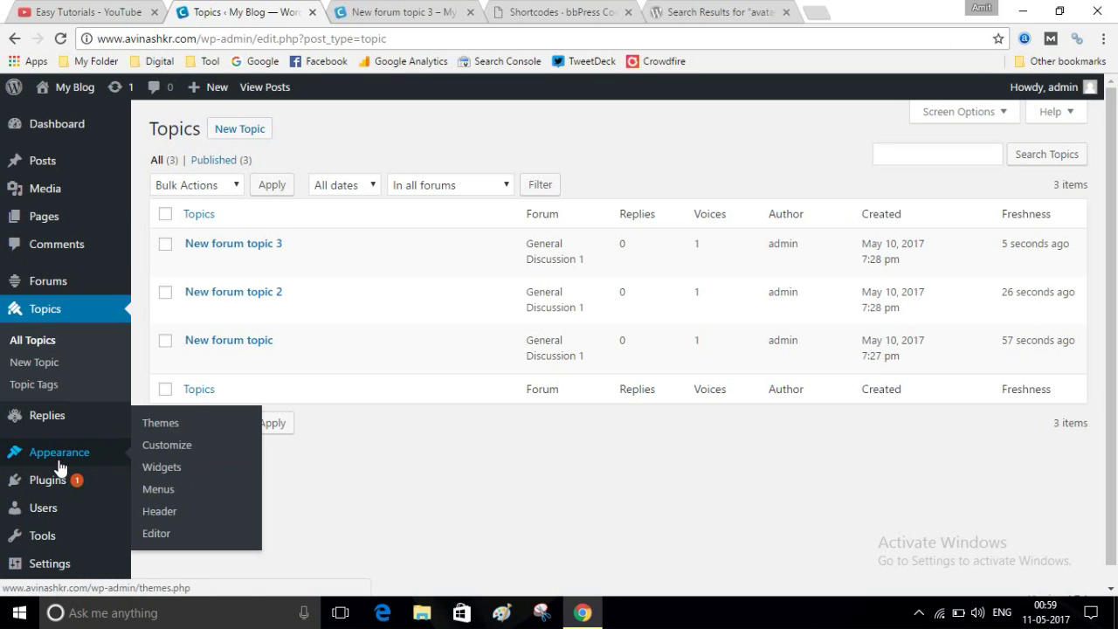
pyautogui.click(151, 426)
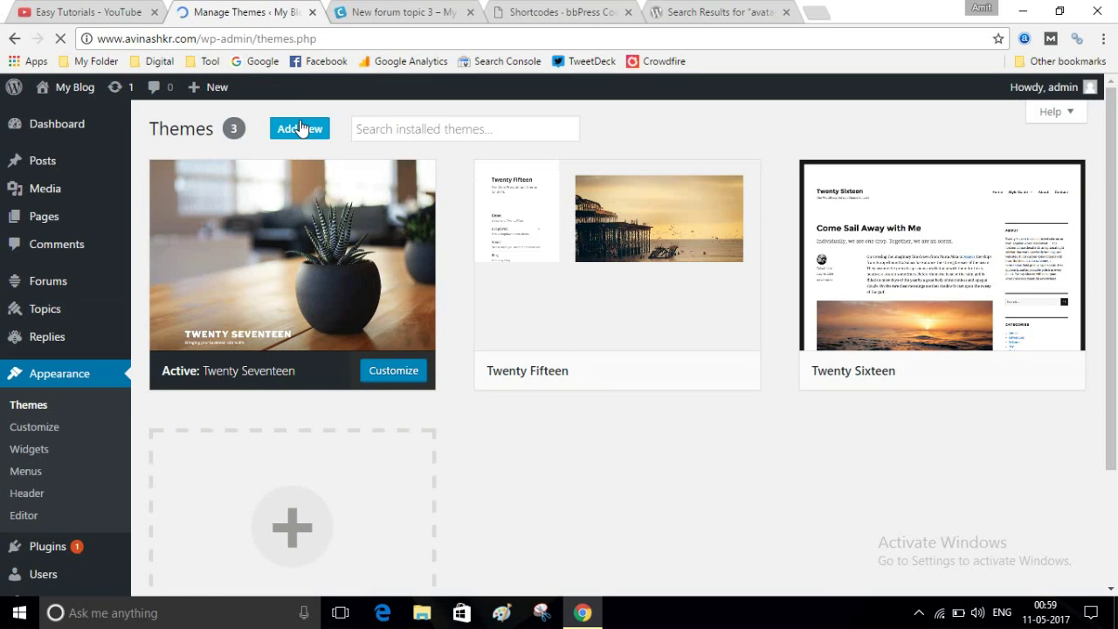
pyautogui.click(300, 129)
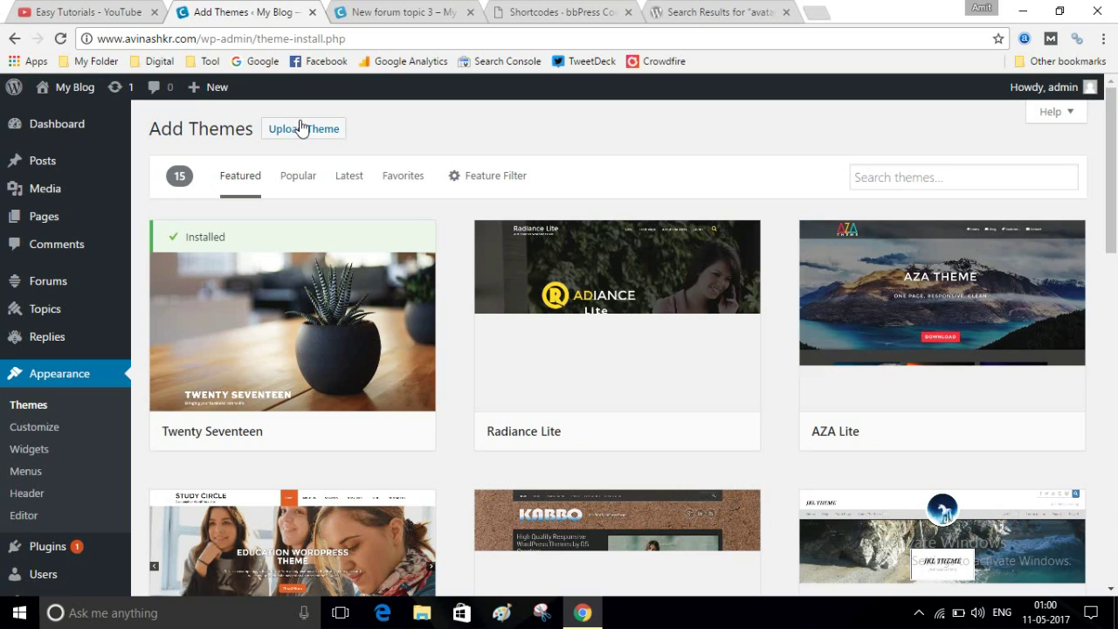
# Install the Flash theme from the Popular themes list and activate it.
pyautogui.click(297, 181)
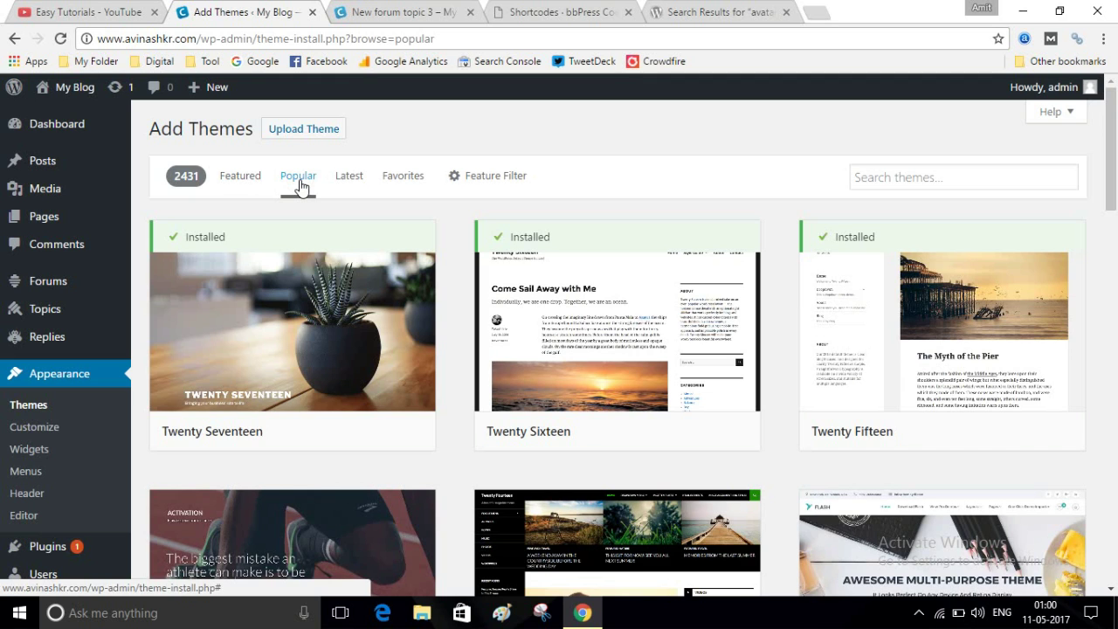
pyautogui.moveTo(1111, 131); pyautogui.dragTo(1114, 321)
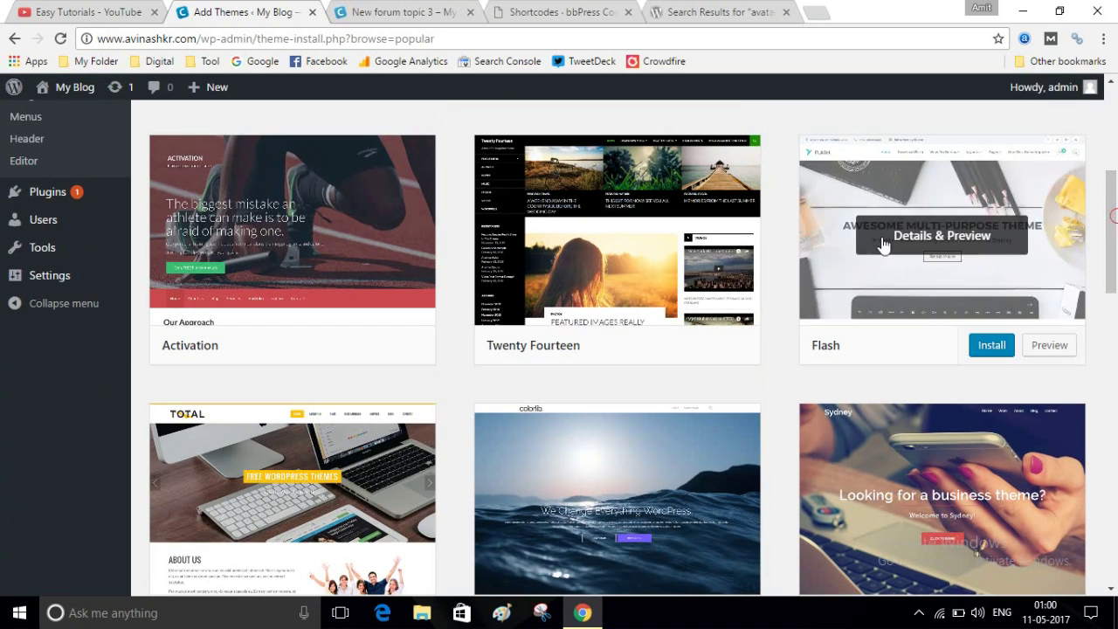
pyautogui.click(989, 351)
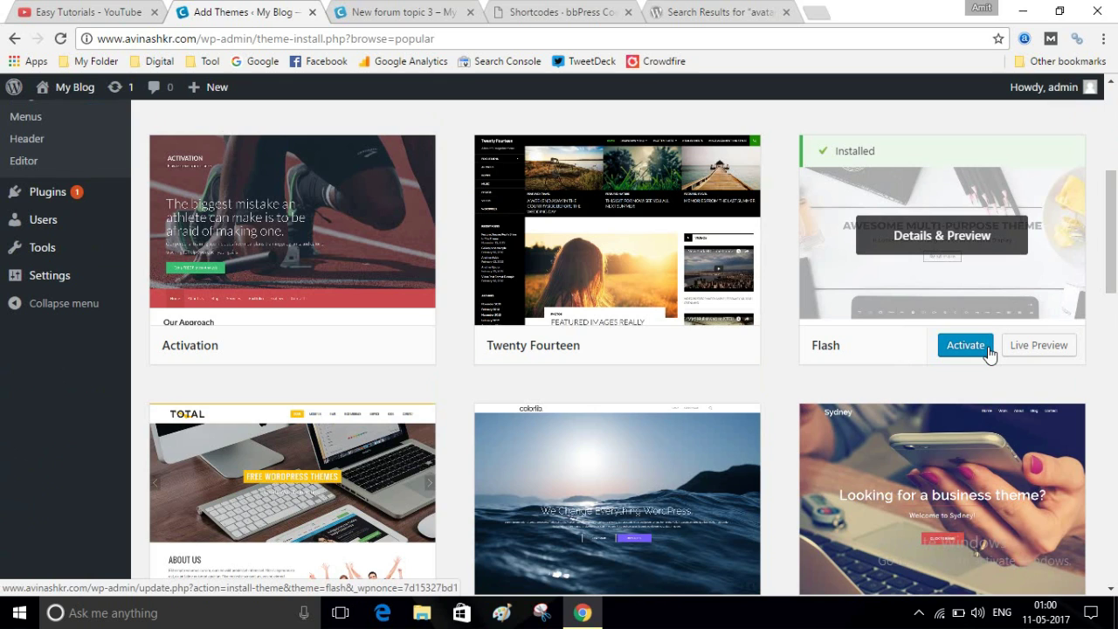
pyautogui.click(965, 347)
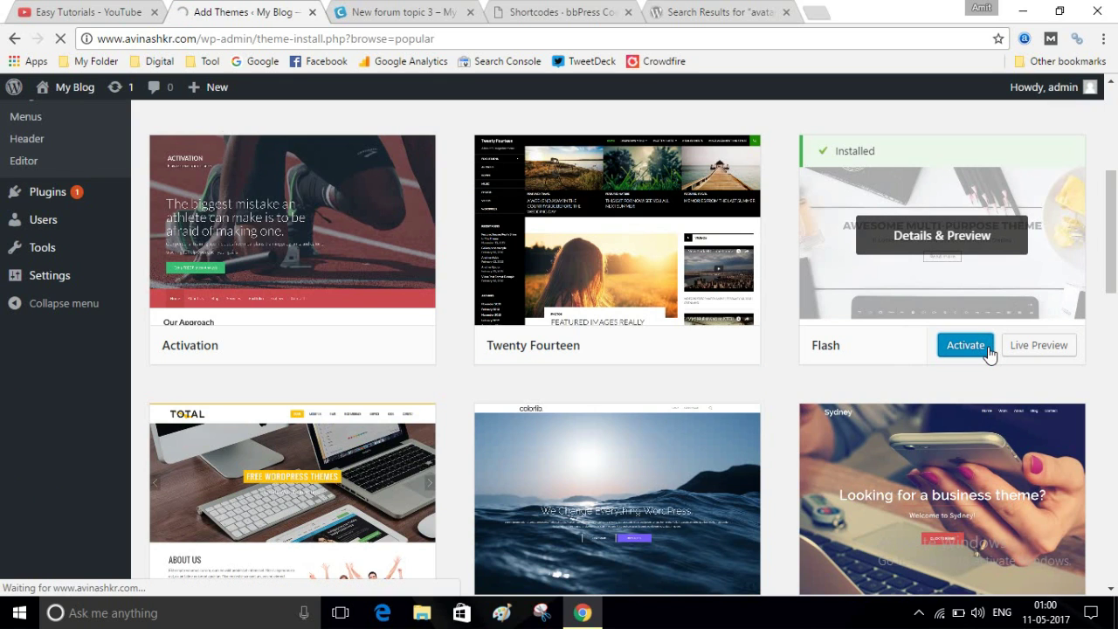
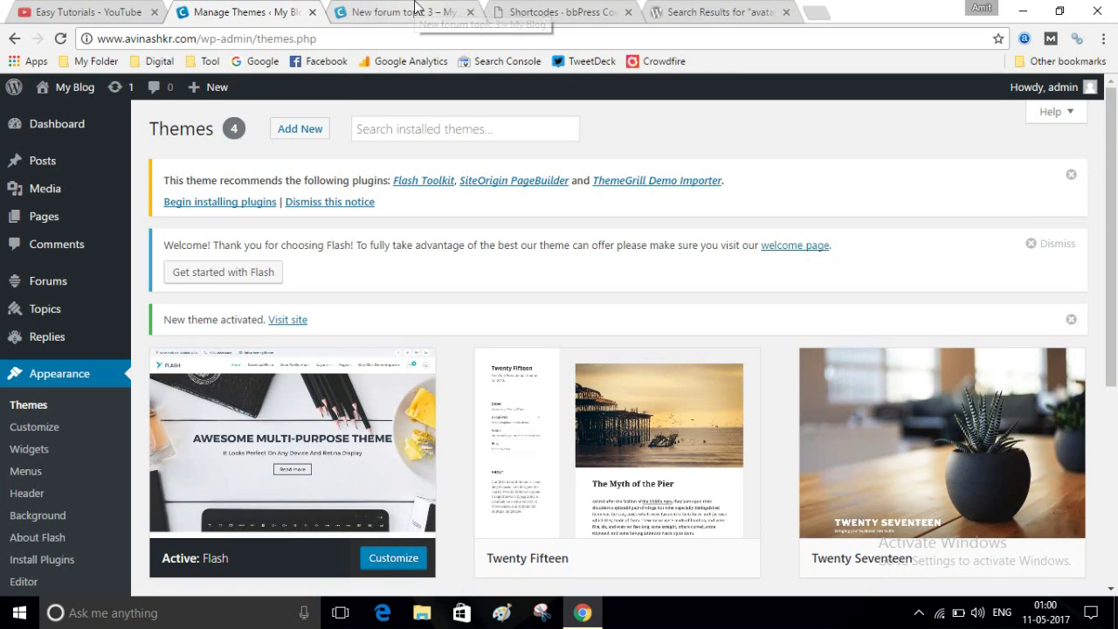
# Switch to the New forum topic 3 tab to see the site with the Flash theme.
pyautogui.click(410, 11)
# Reload the New forum topic 3 page, then trim its address to /forums/ and load it.
pyautogui.click(385, 42)
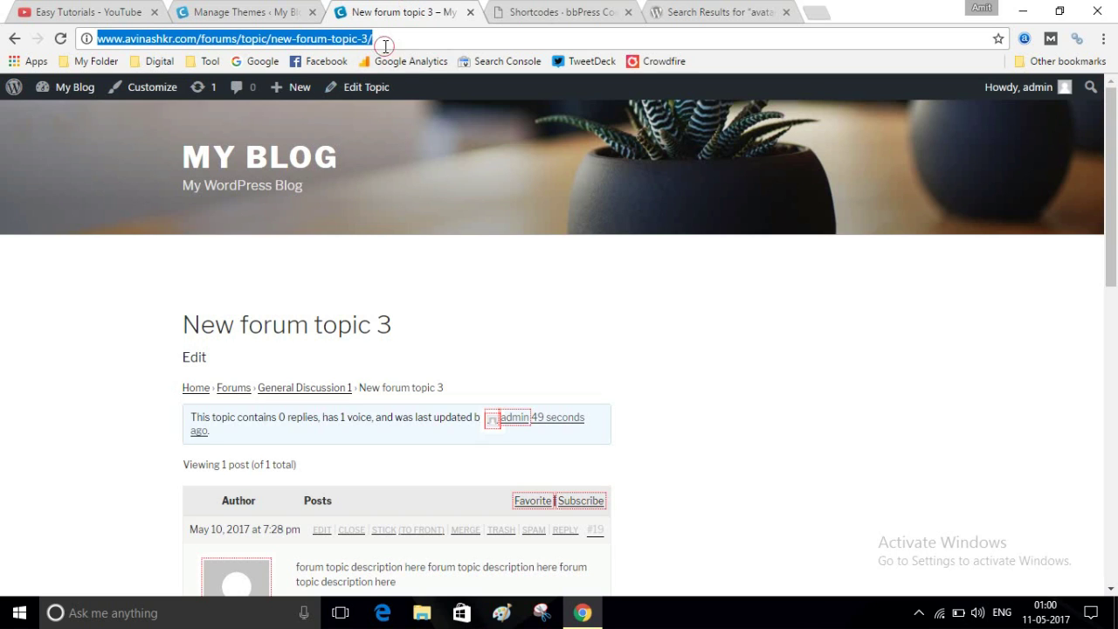
pyautogui.press('Return')
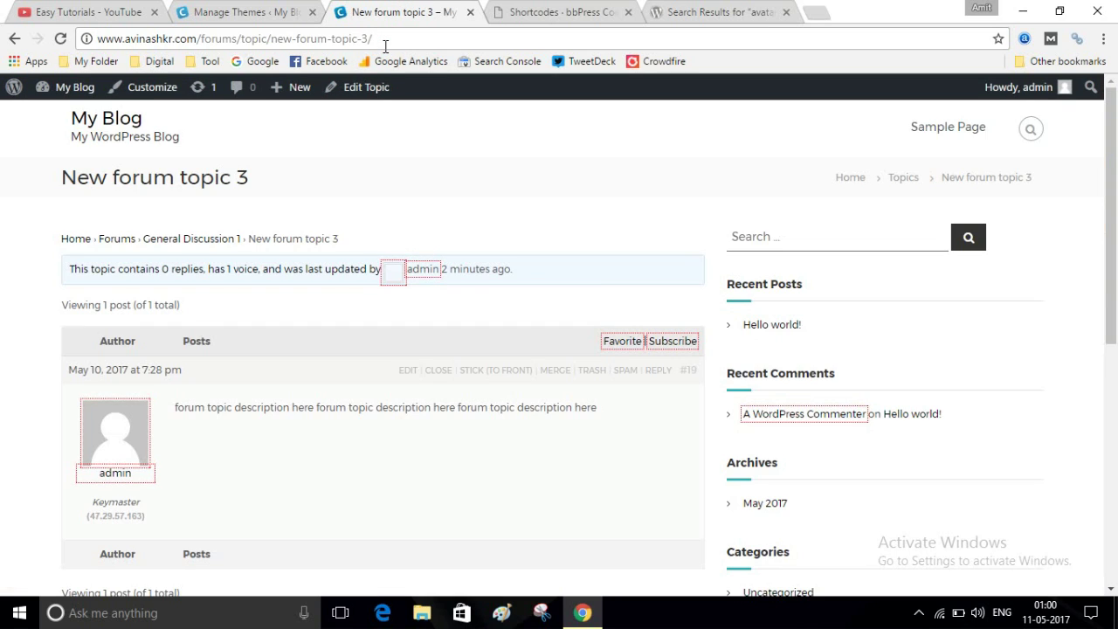
pyautogui.moveTo(1115, 155)
pyautogui.mouseDown()
pyautogui.moveTo(1116, 387)
pyautogui.moveTo(1116, 138)
pyautogui.mouseUp()
pyautogui.moveTo(241, 39); pyautogui.dragTo(451, 77)
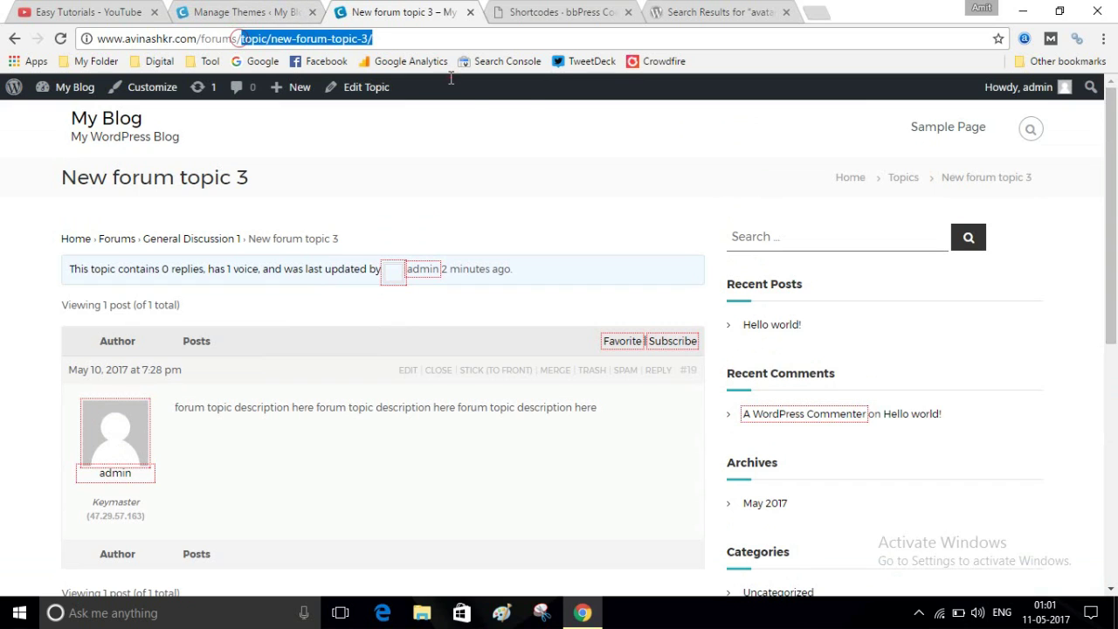
pyautogui.press('BackSpace')
pyautogui.press('Return')
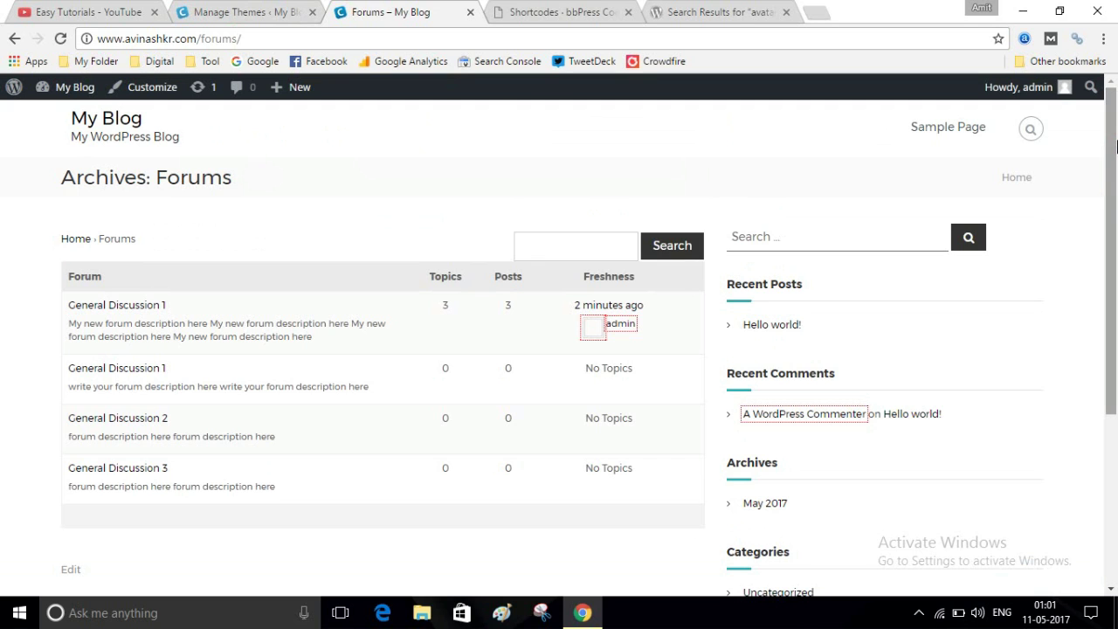
# Scroll the live forums page to inspect its sidebar widgets, then return to the admin tab.
pyautogui.moveTo(1117, 146)
pyautogui.mouseDown()
pyautogui.moveTo(1115, 321)
pyautogui.moveTo(1116, 164)
pyautogui.mouseUp()
pyautogui.moveTo(1115, 164); pyautogui.dragTo(1116, 132)
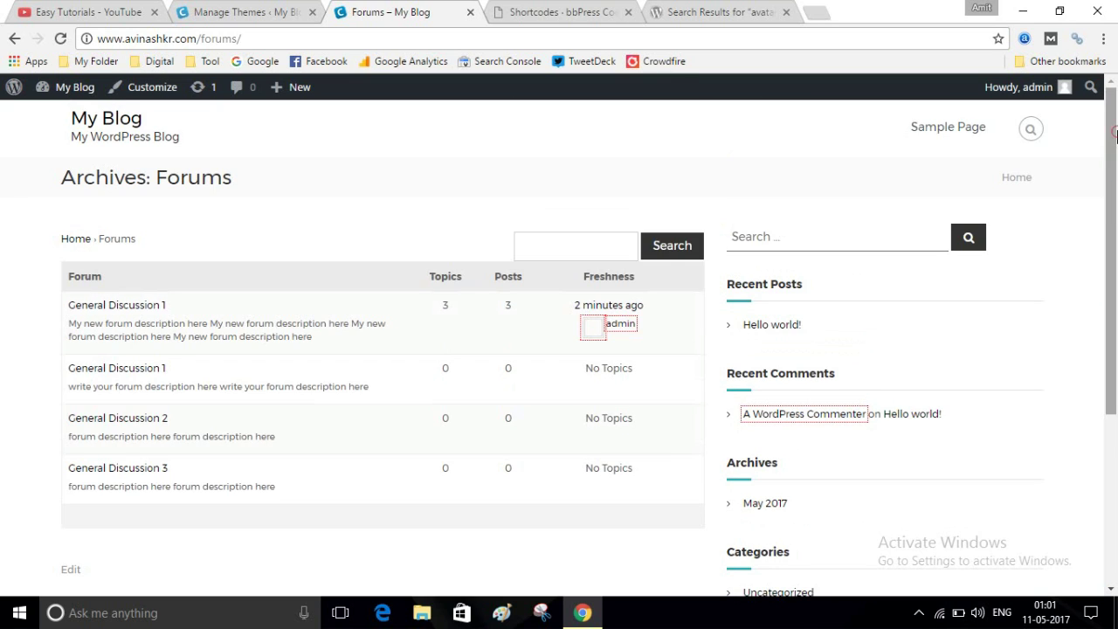
pyautogui.click(245, 9)
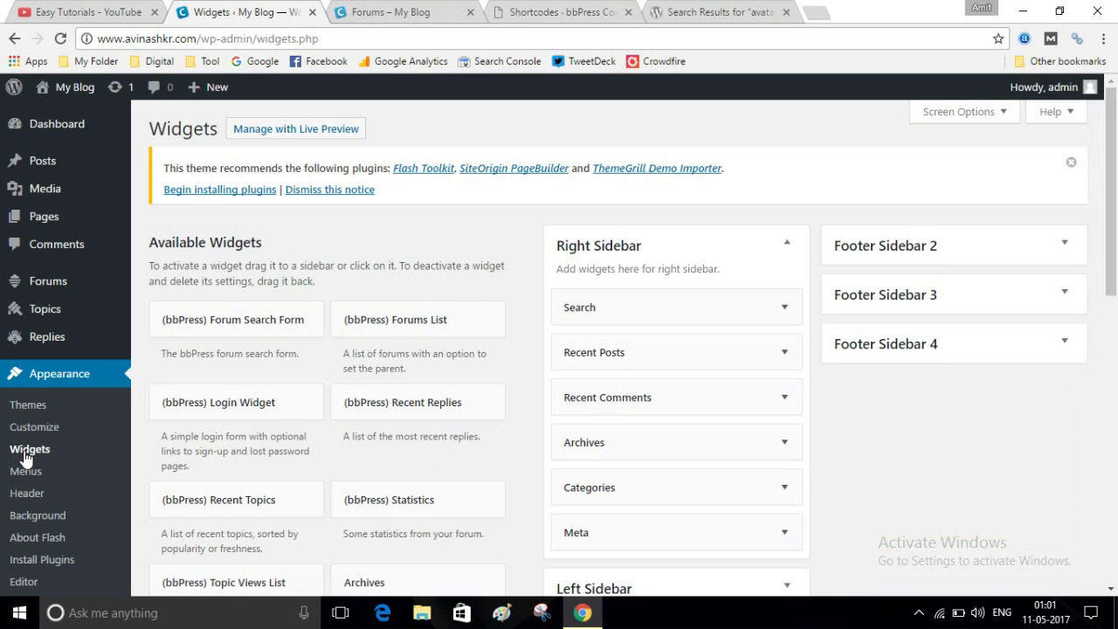
# Delete the Search, Recent Posts and Recent Comments widgets from the Right Sidebar.
pyautogui.scroll(-2, 733, 181)
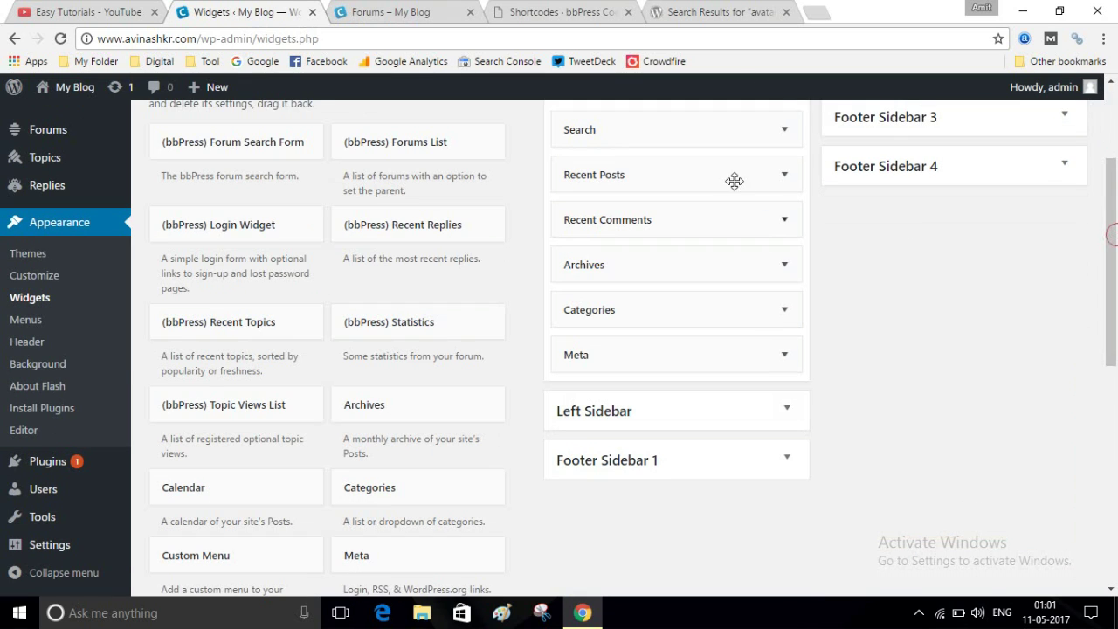
pyautogui.click(784, 127)
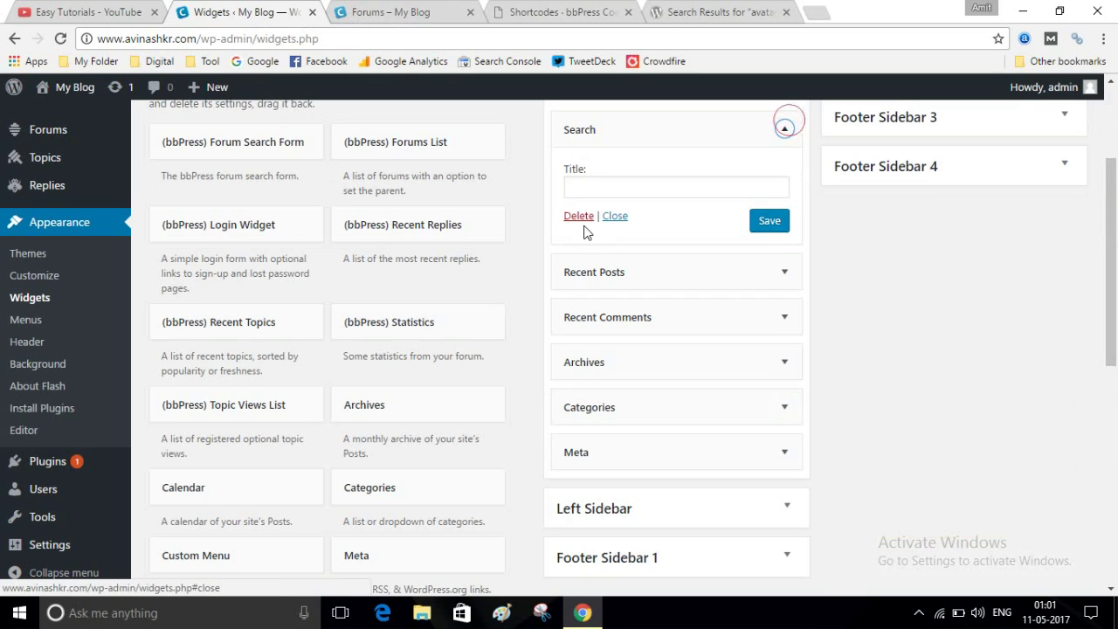
pyautogui.click(578, 216)
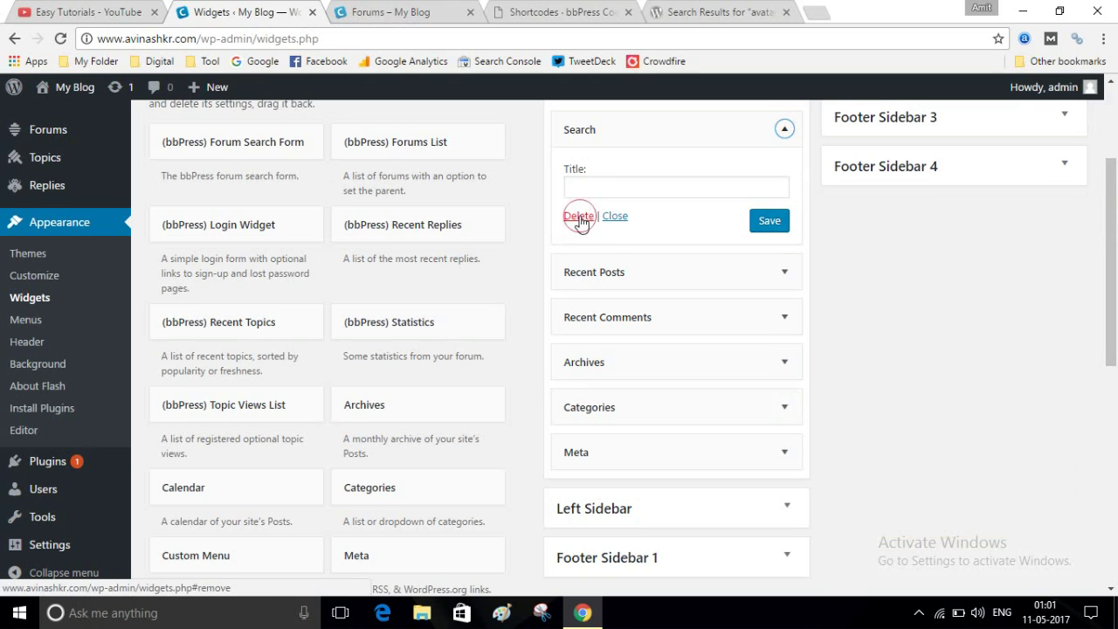
pyautogui.click(784, 131)
pyautogui.click(574, 281)
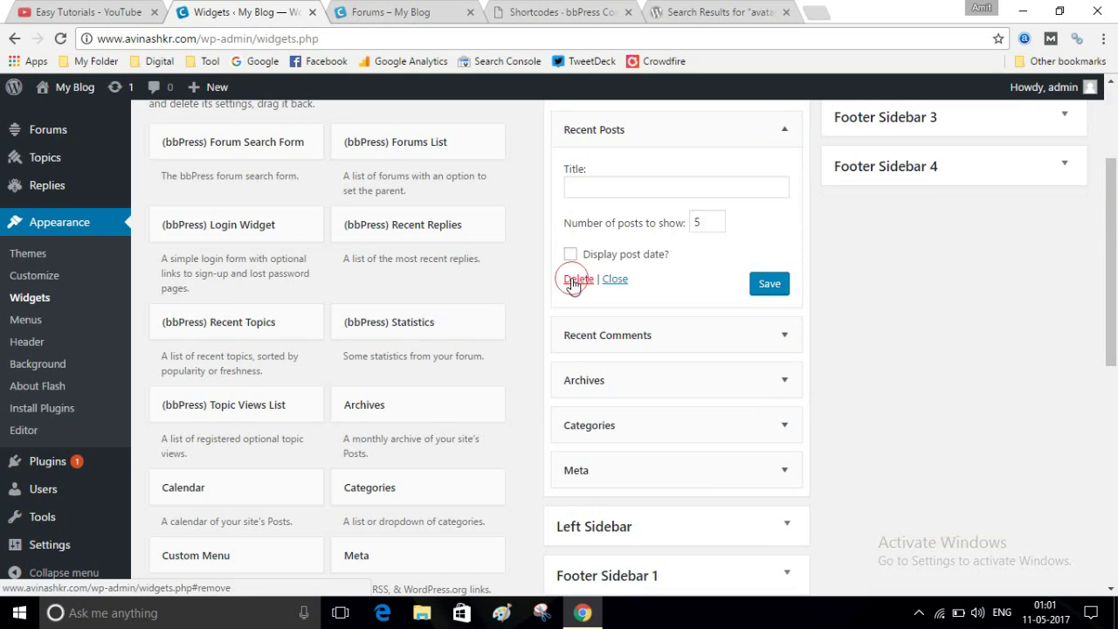
pyautogui.click(794, 136)
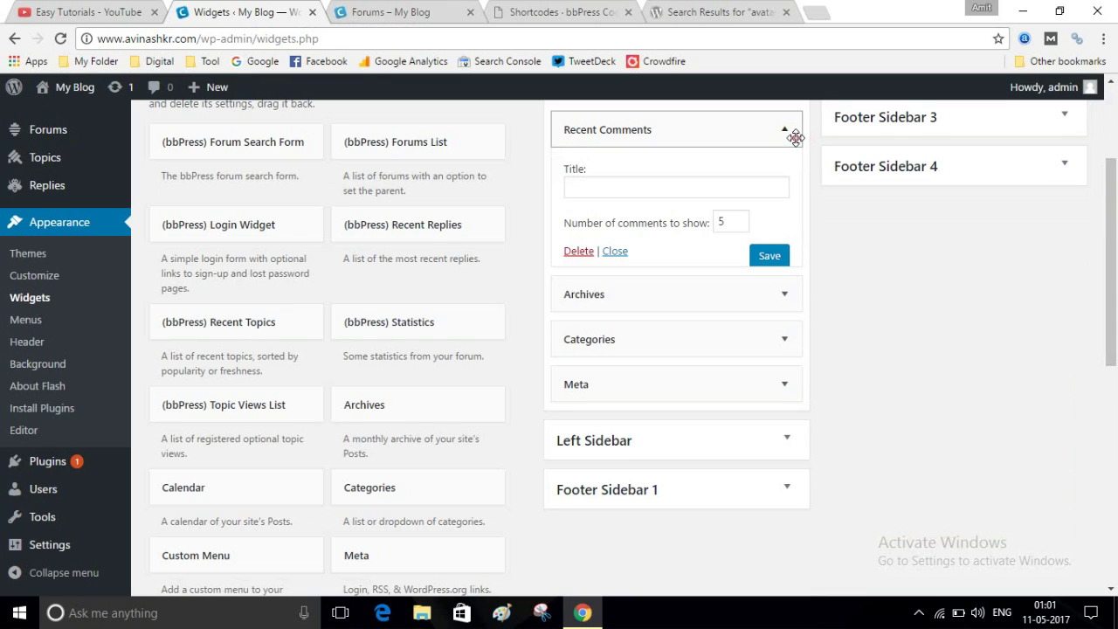
pyautogui.click(578, 251)
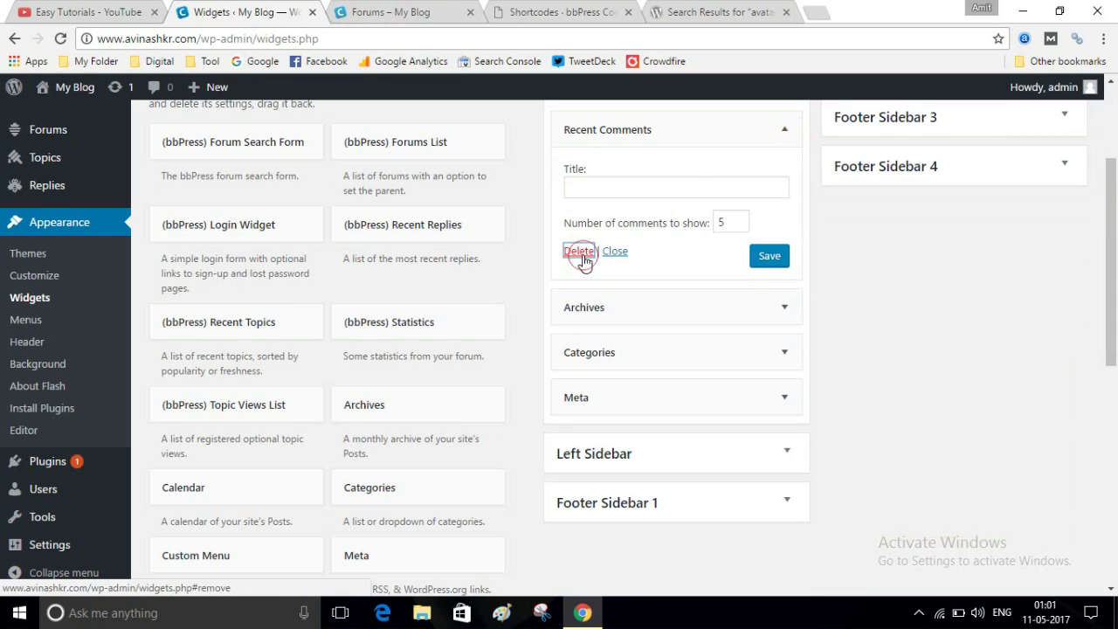
# Delete the Archives, Categories and Meta widgets, leaving the Right Sidebar empty.
pyautogui.click(780, 129)
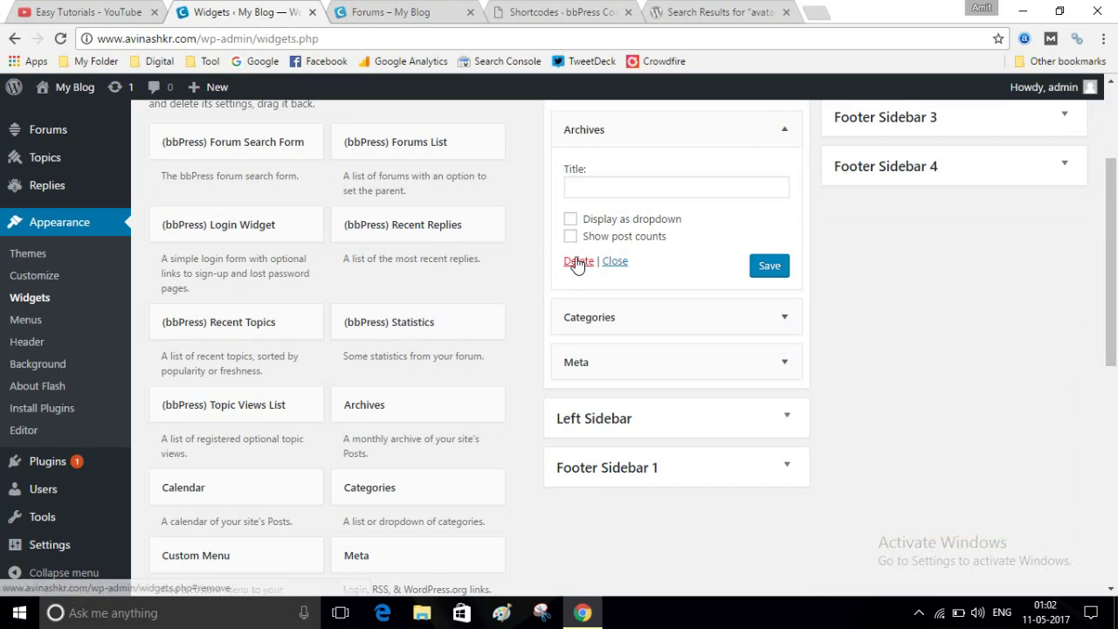
pyautogui.click(577, 262)
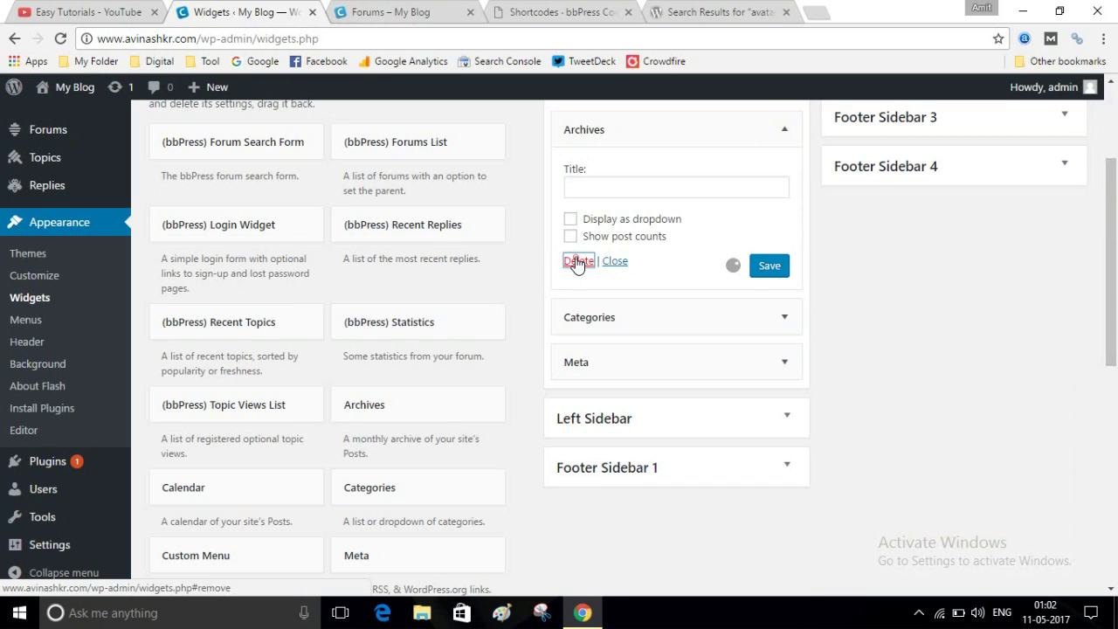
pyautogui.click(779, 137)
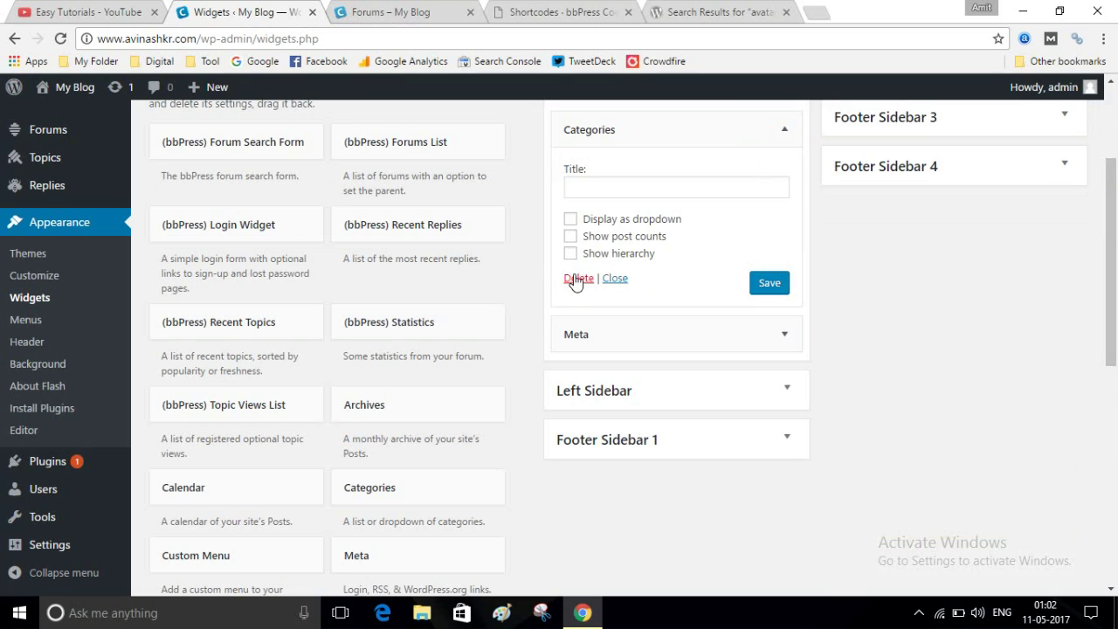
pyautogui.click(577, 278)
pyautogui.click(785, 130)
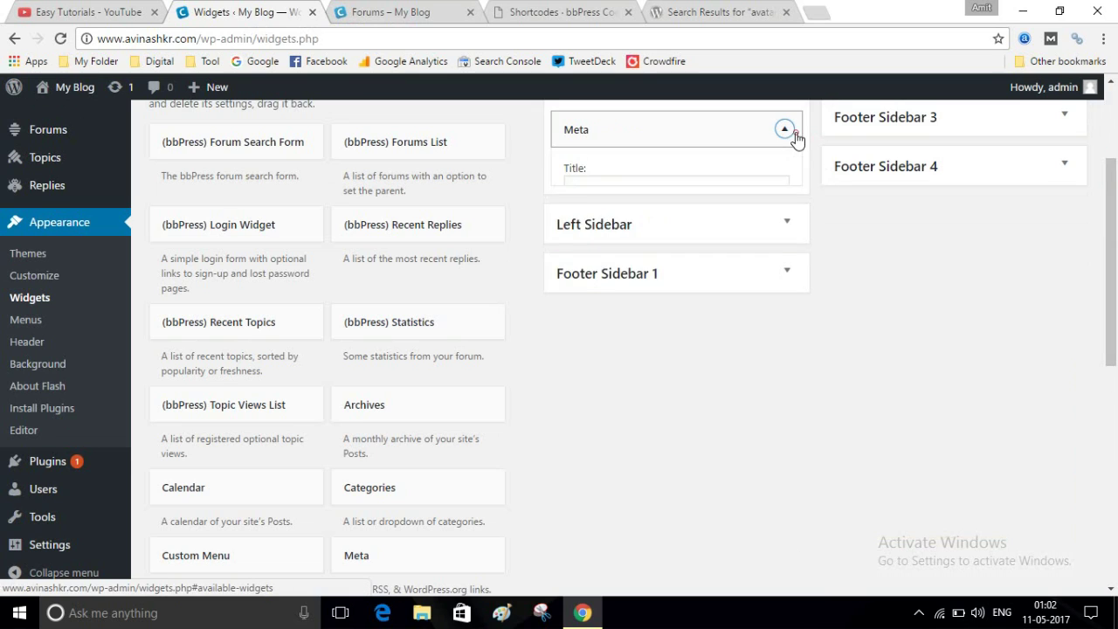
pyautogui.click(572, 217)
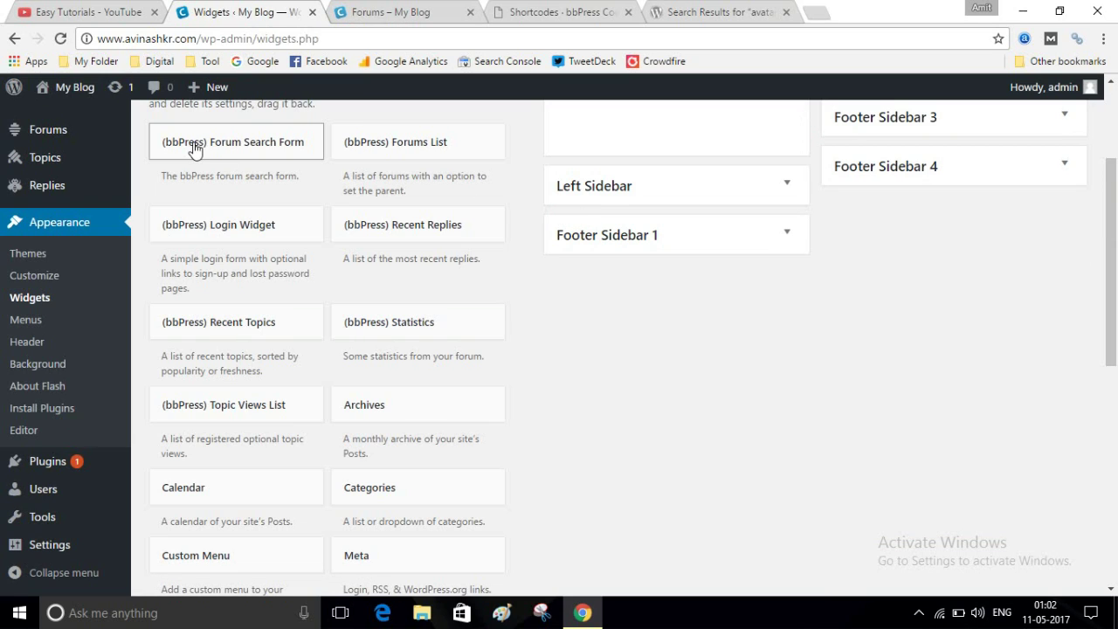
pyautogui.scroll(1, 521, 288)
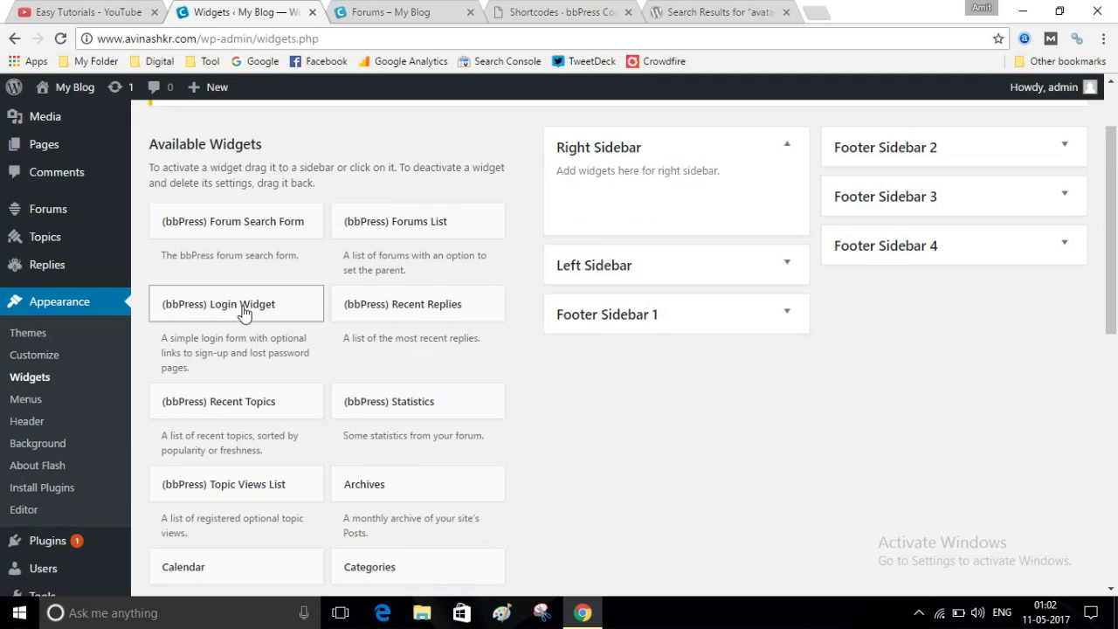
# Add the bbPress Login Widget, Forum Search Form and Forums List to the Right Sidebar.
pyautogui.moveTo(242, 309); pyautogui.dragTo(650, 207)
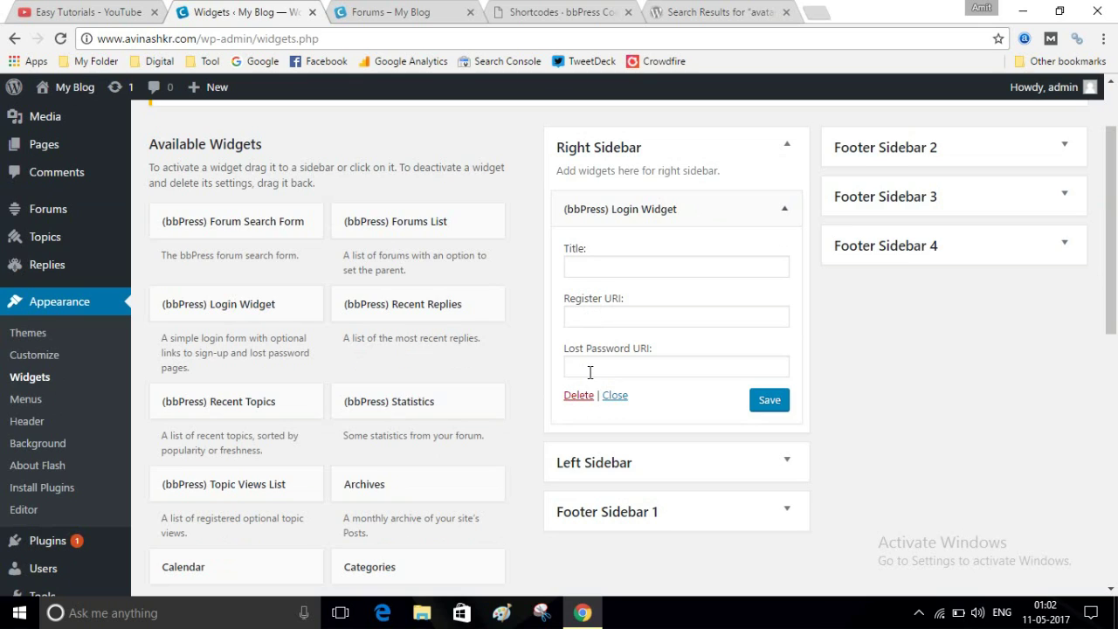
pyautogui.click(784, 210)
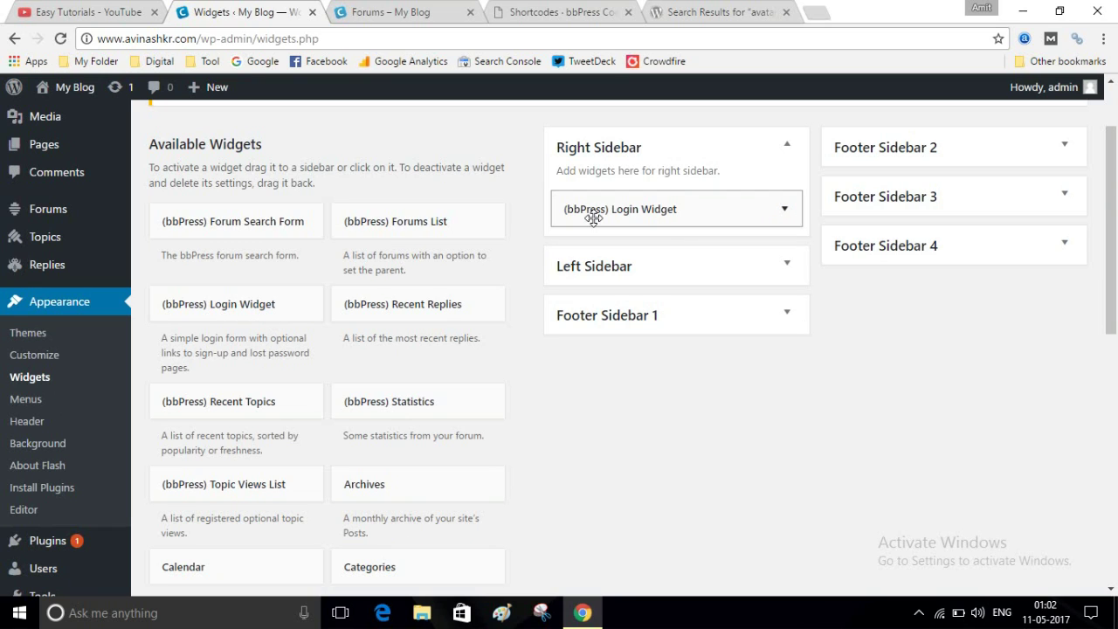
pyautogui.moveTo(238, 234); pyautogui.dragTo(662, 257)
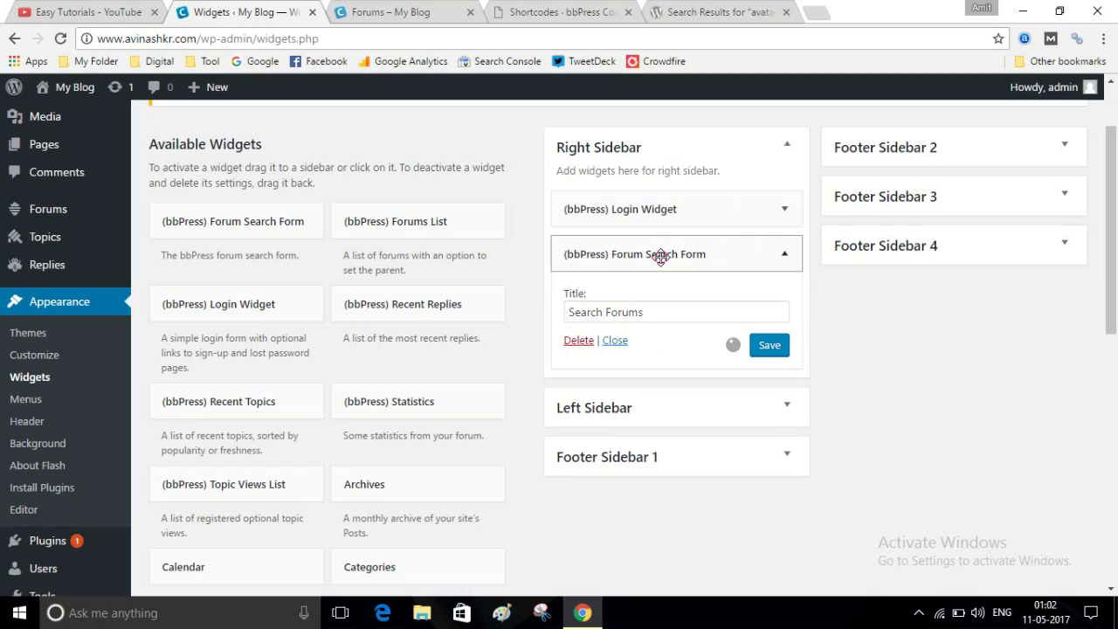
pyautogui.click(784, 256)
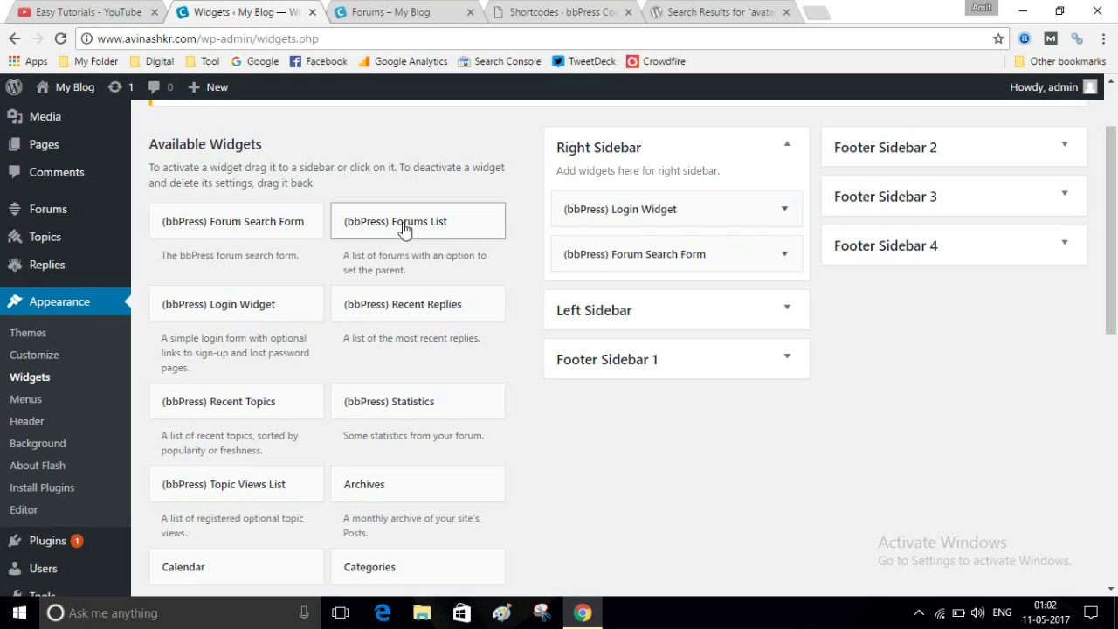
pyautogui.moveTo(404, 228); pyautogui.dragTo(654, 300)
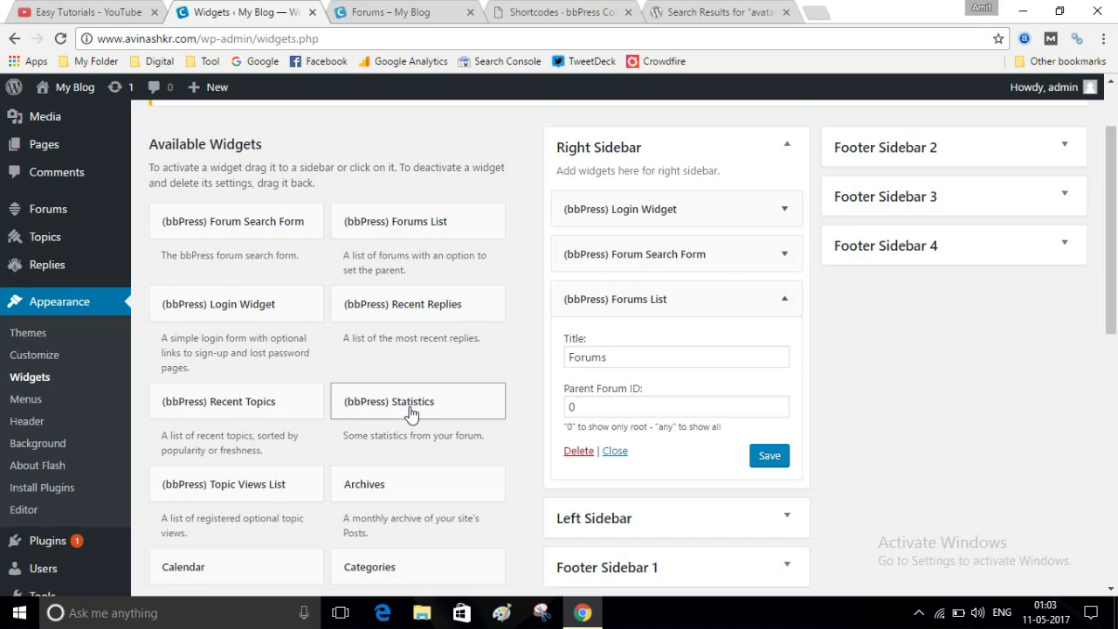
pyautogui.click(787, 306)
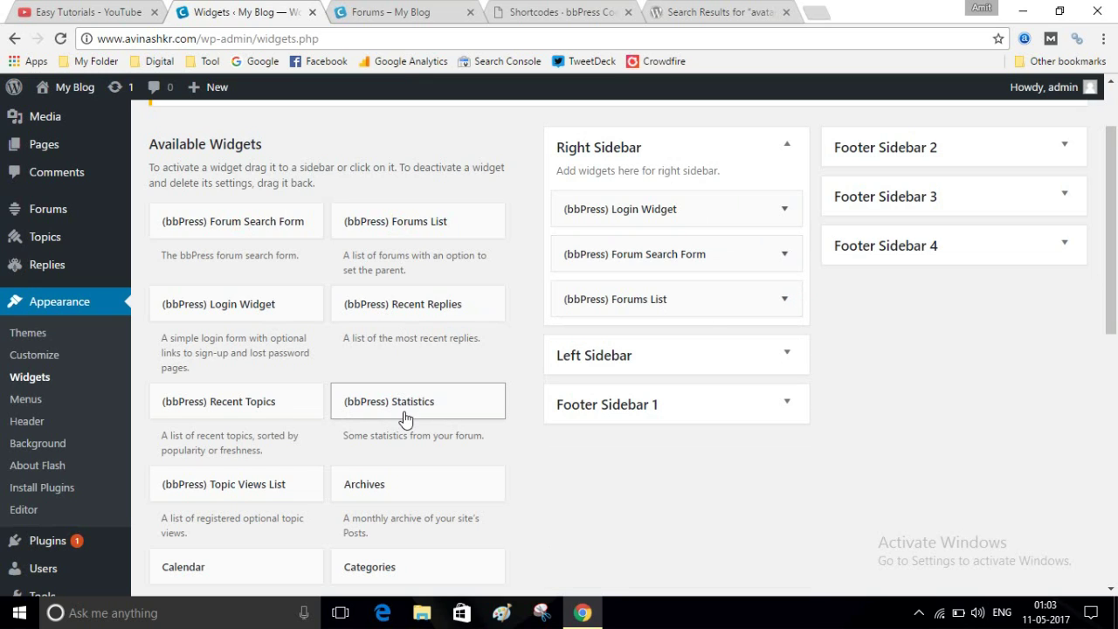
# Add the Statistics and Recent Topics widgets below Forums List and save Recent Topics.
pyautogui.moveTo(405, 413); pyautogui.dragTo(635, 332)
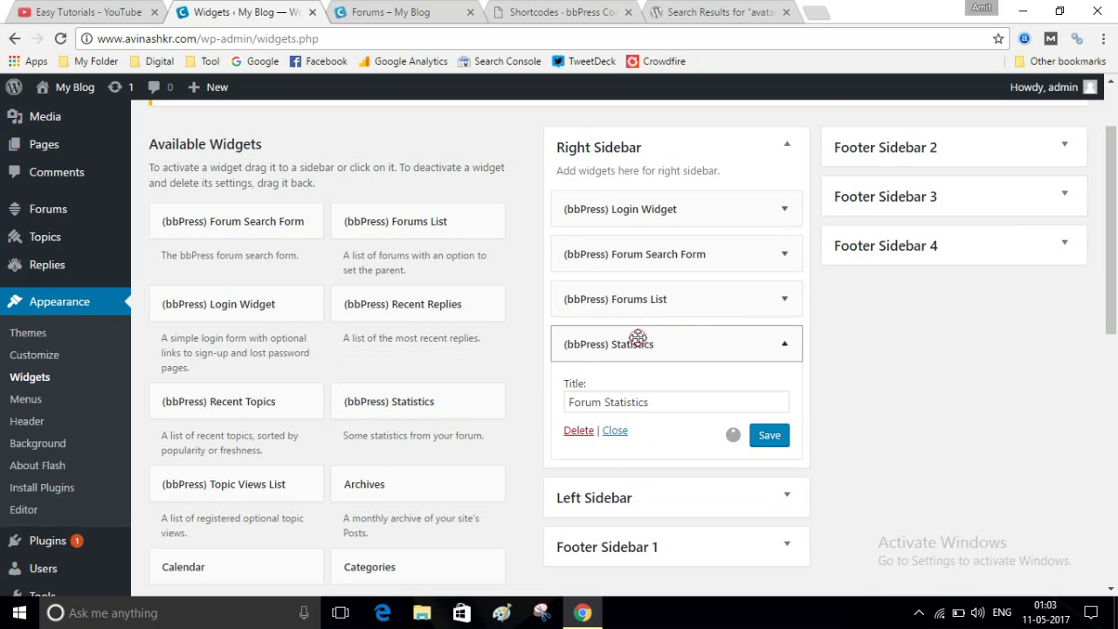
pyautogui.click(783, 343)
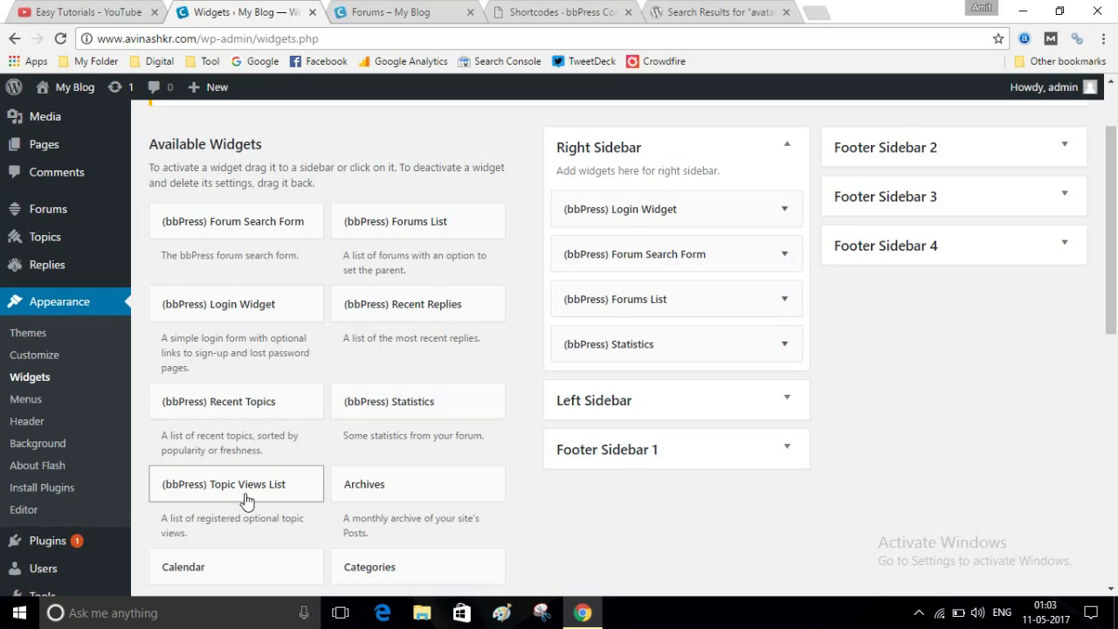
pyautogui.moveTo(241, 406); pyautogui.dragTo(677, 382)
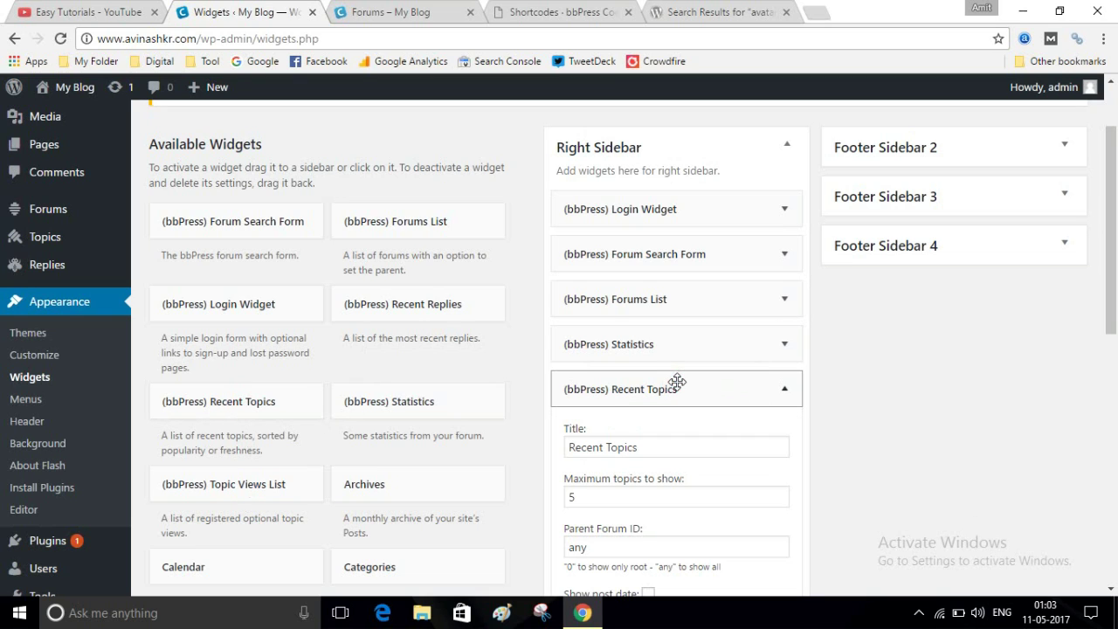
pyautogui.moveTo(1109, 243); pyautogui.dragTo(1110, 316)
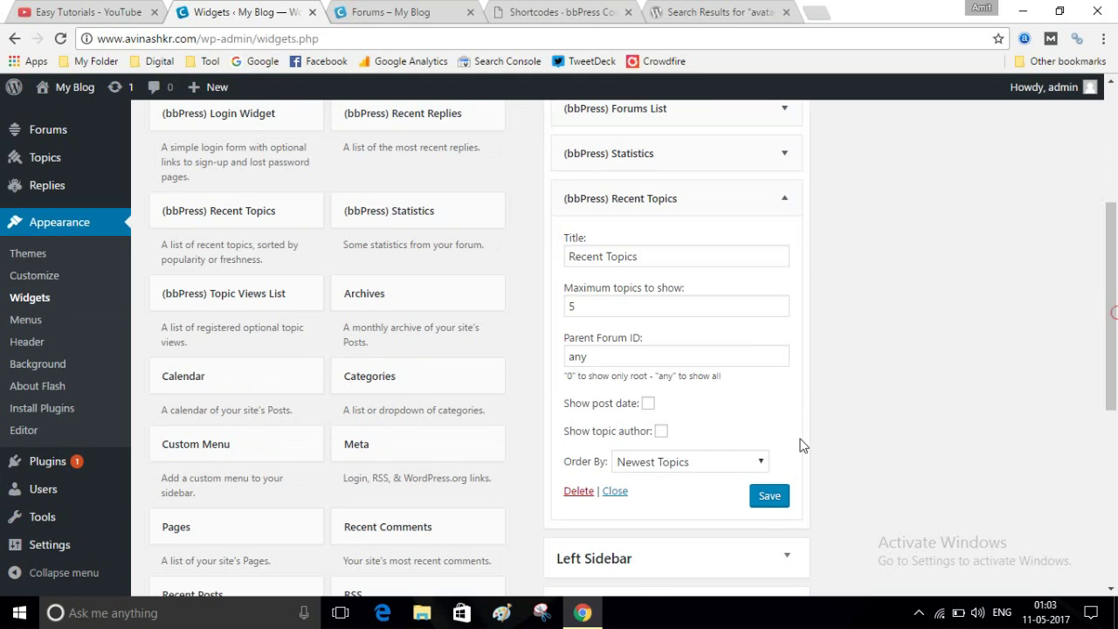
pyautogui.click(771, 498)
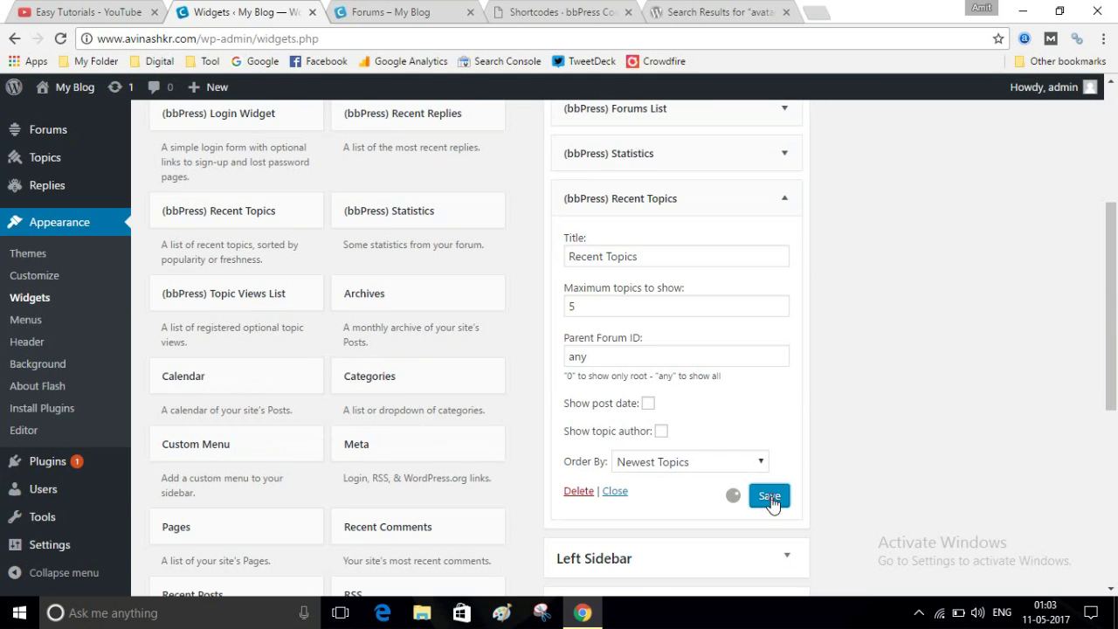
pyautogui.click(418, 8)
# Reload the live Forums page and scroll through its new bbPress sidebar widgets.
pyautogui.click(400, 39)
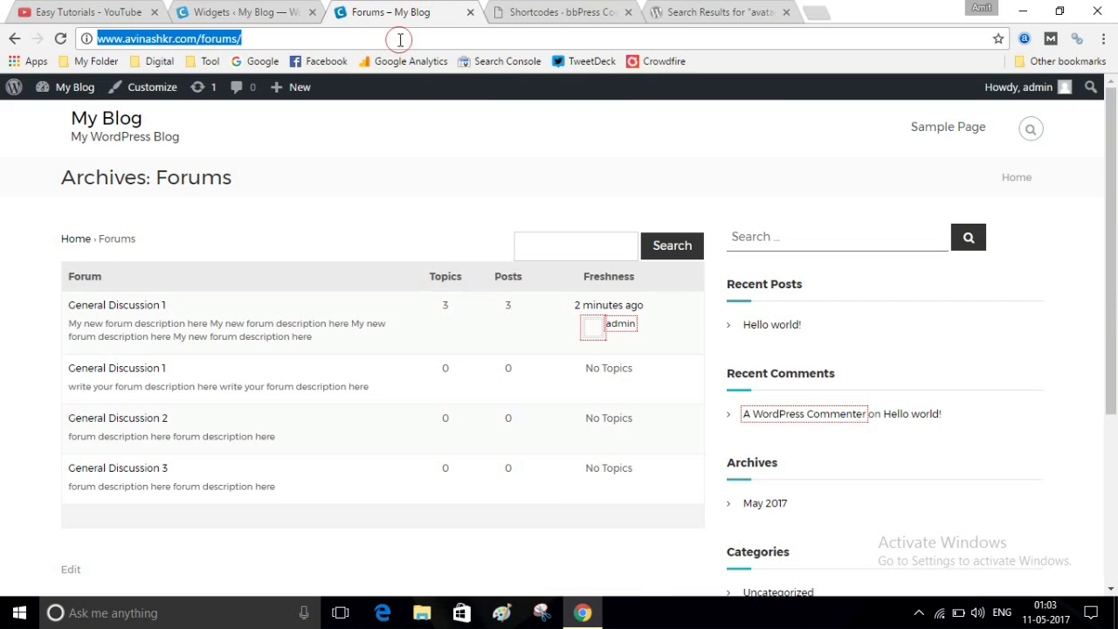
pyautogui.press('Return')
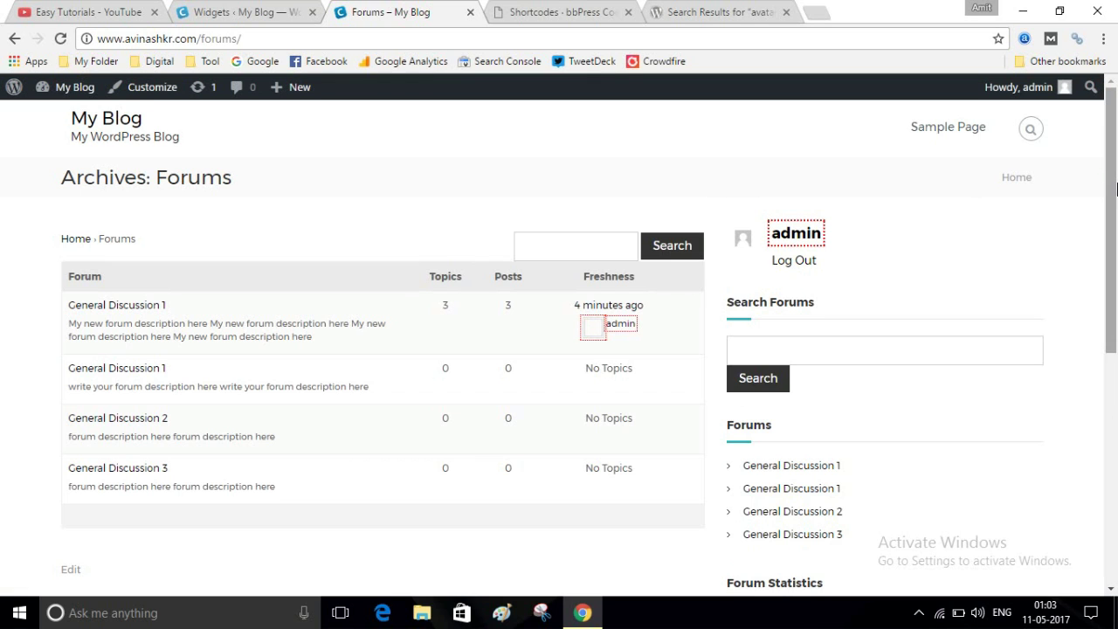
pyautogui.moveTo(1116, 187); pyautogui.dragTo(1116, 362)
pyautogui.scroll(3, 1116, 249)
pyautogui.moveTo(1116, 234); pyautogui.dragTo(1115, 266)
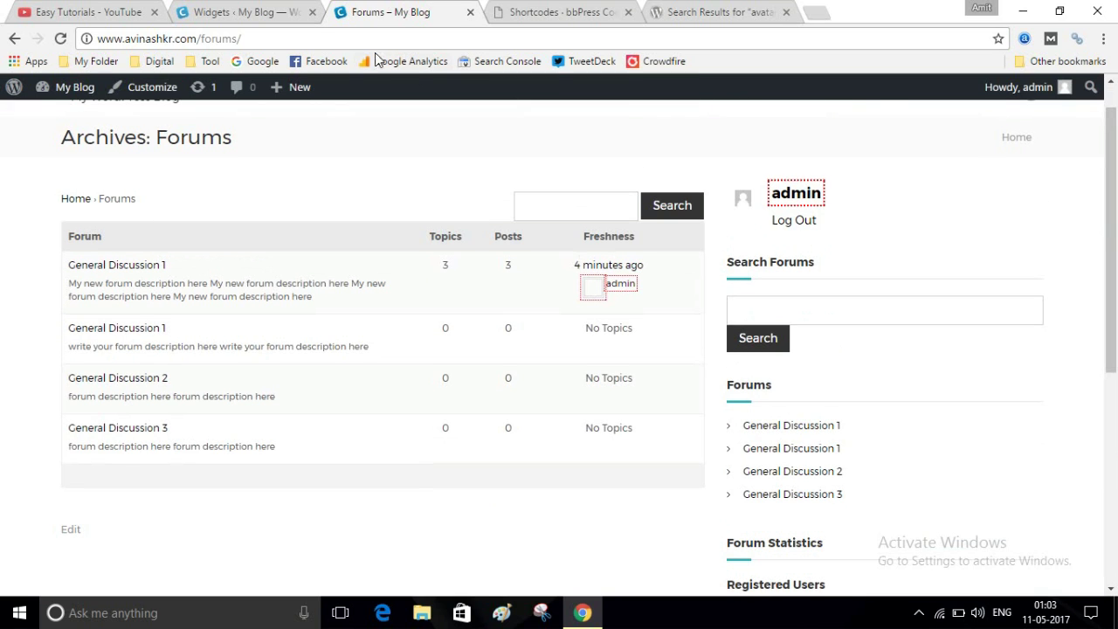
pyautogui.click(308, 40)
pyautogui.hotkey('ctrl', 'c')
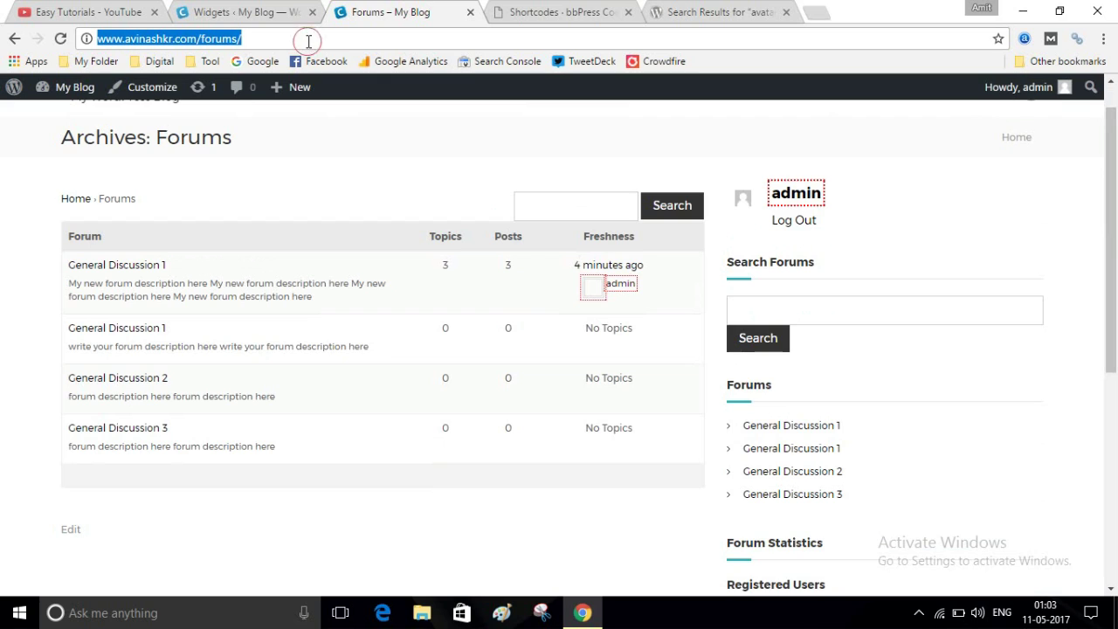
# Open the forums URL in an incognito window and try the sidebar's Username and Password fields.
pyautogui.click(1103, 39)
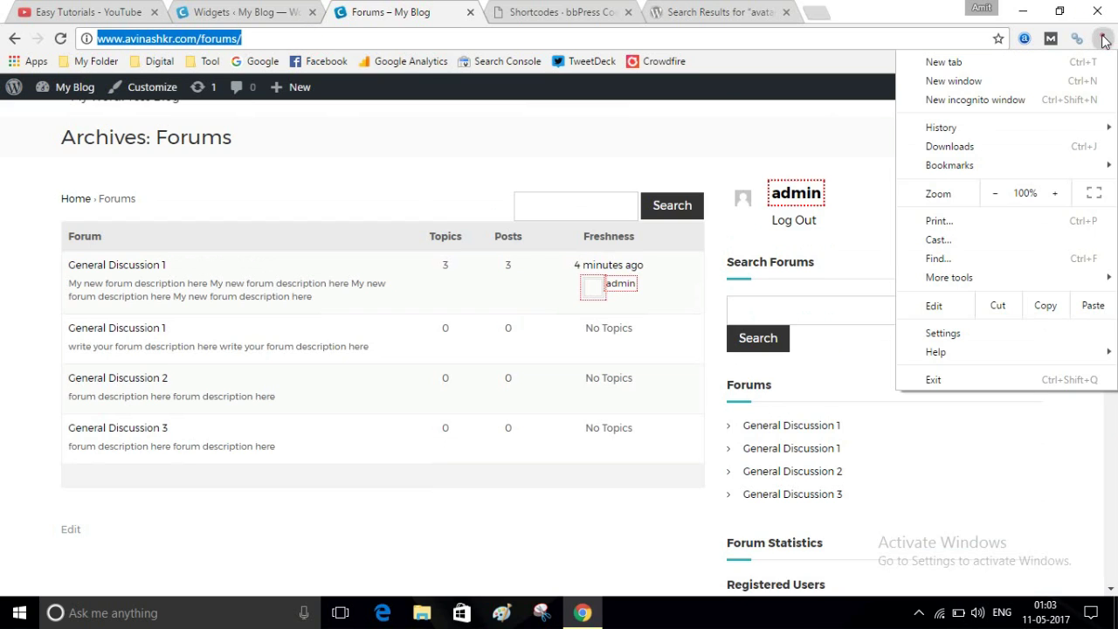
pyautogui.click(972, 103)
pyautogui.hotkey('ctrl', 'v')
pyautogui.press('Return')
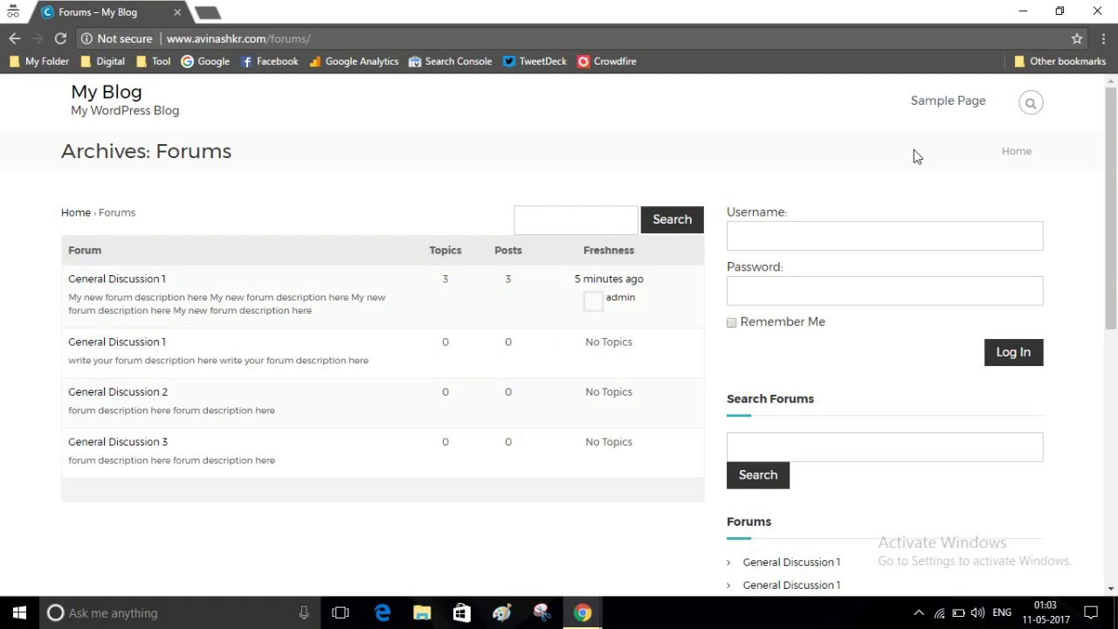
pyautogui.click(775, 227)
pyautogui.click(773, 294)
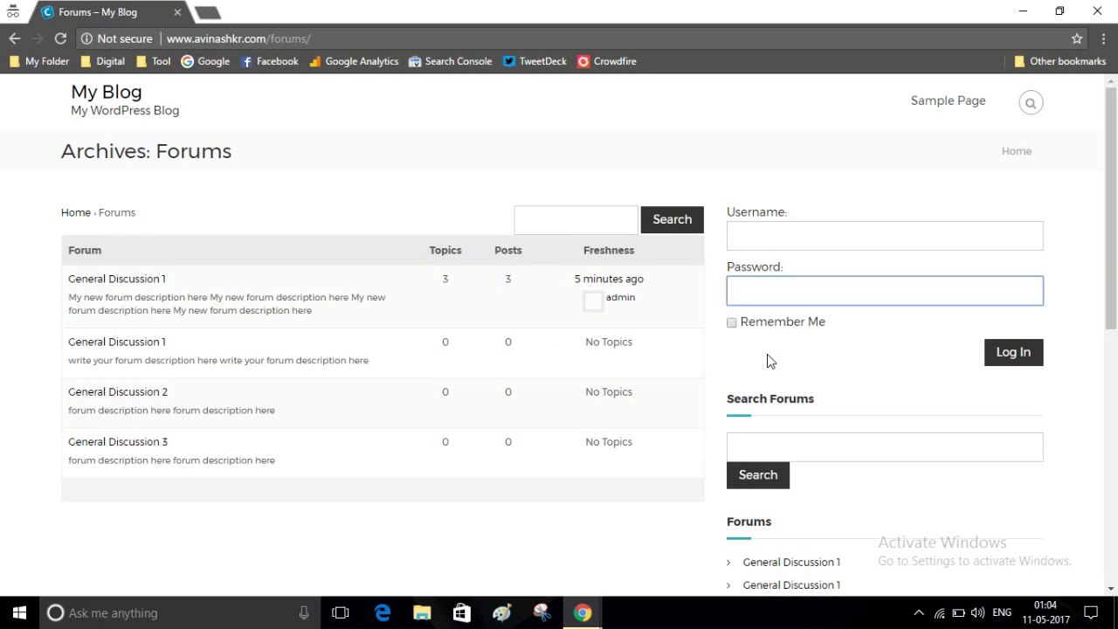
pyautogui.moveTo(581, 608)
pyautogui.click(472, 534)
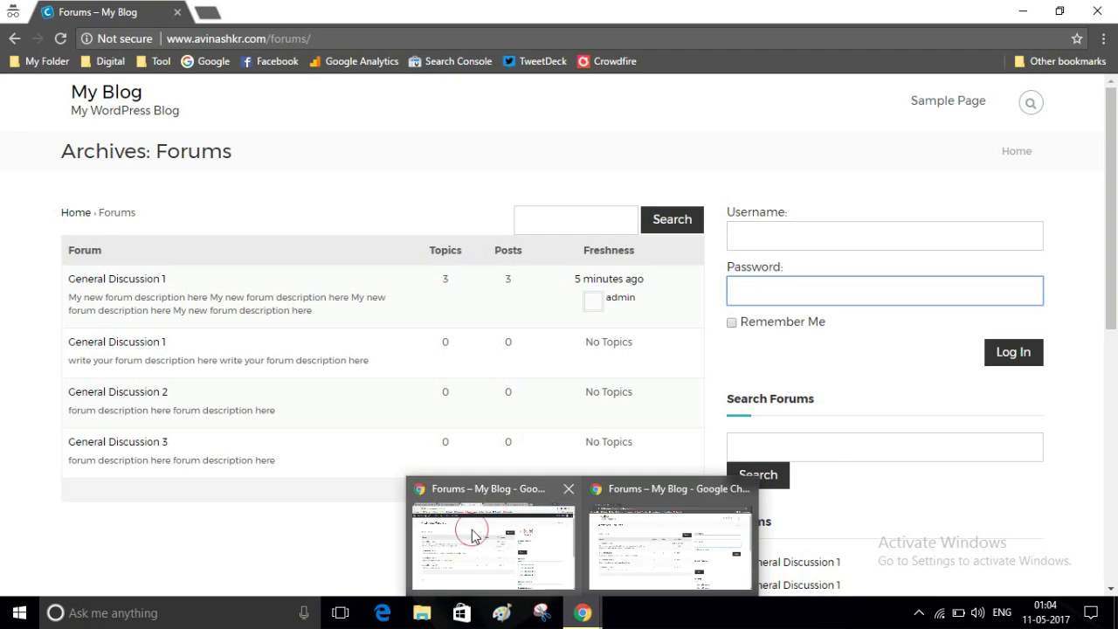
# Add a new page titled 'Register' and place the cursor in its empty body.
pyautogui.click(282, 9)
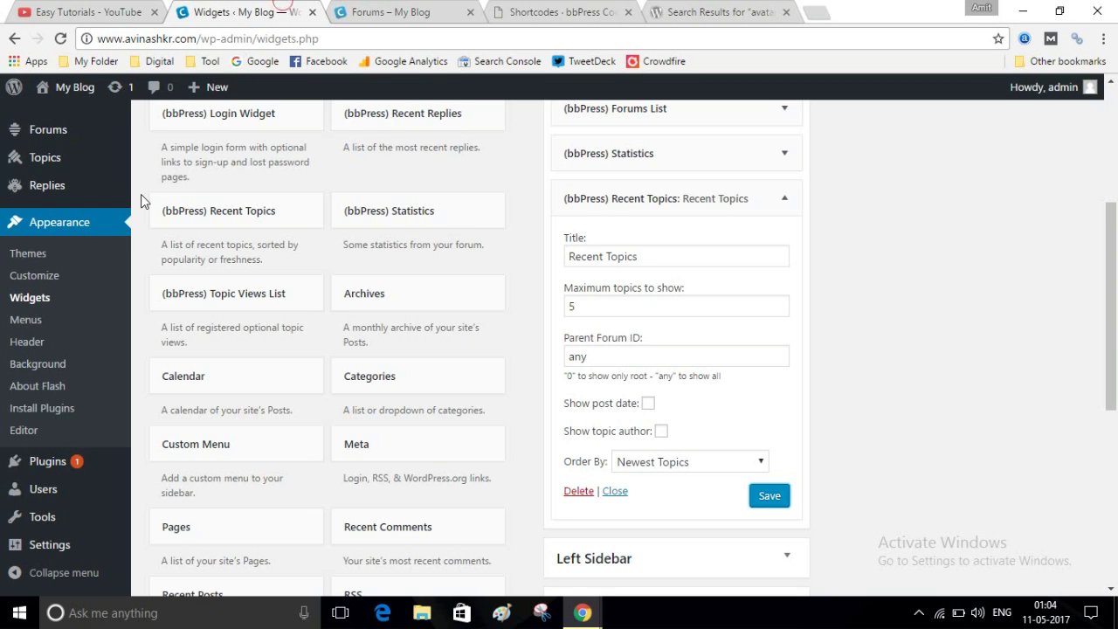
pyautogui.click(1113, 267)
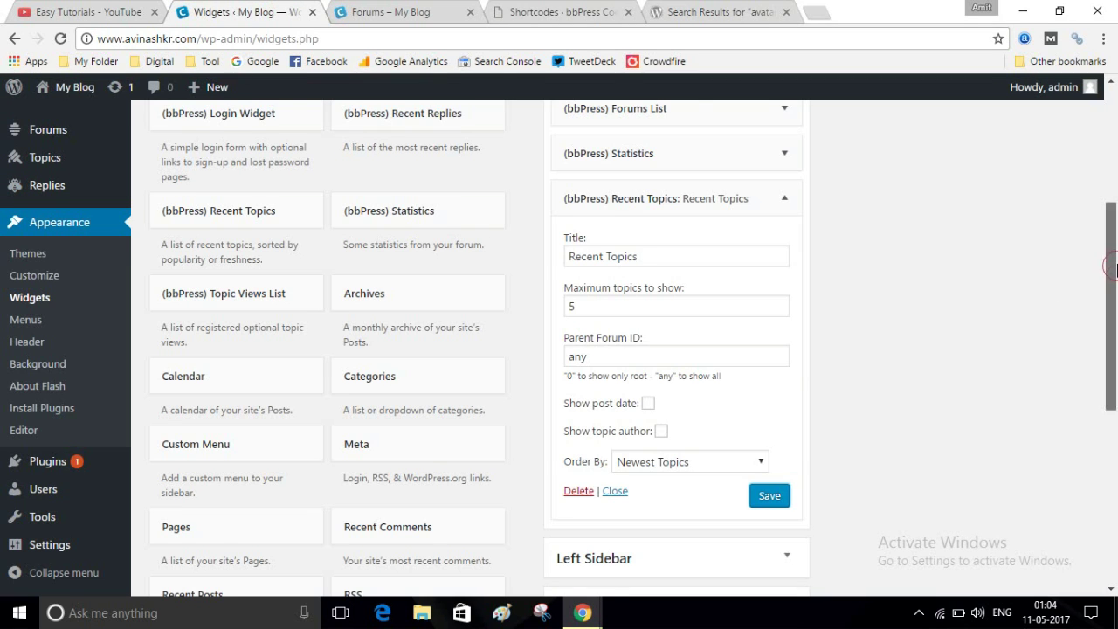
pyautogui.moveTo(1113, 268); pyautogui.dragTo(1112, 149)
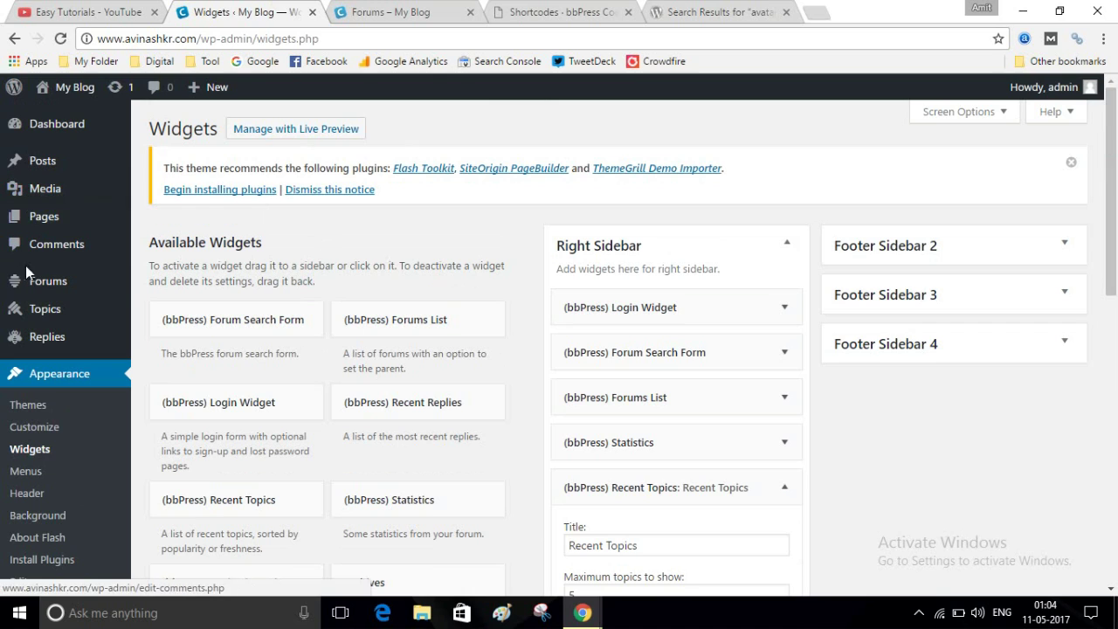
pyautogui.click(40, 219)
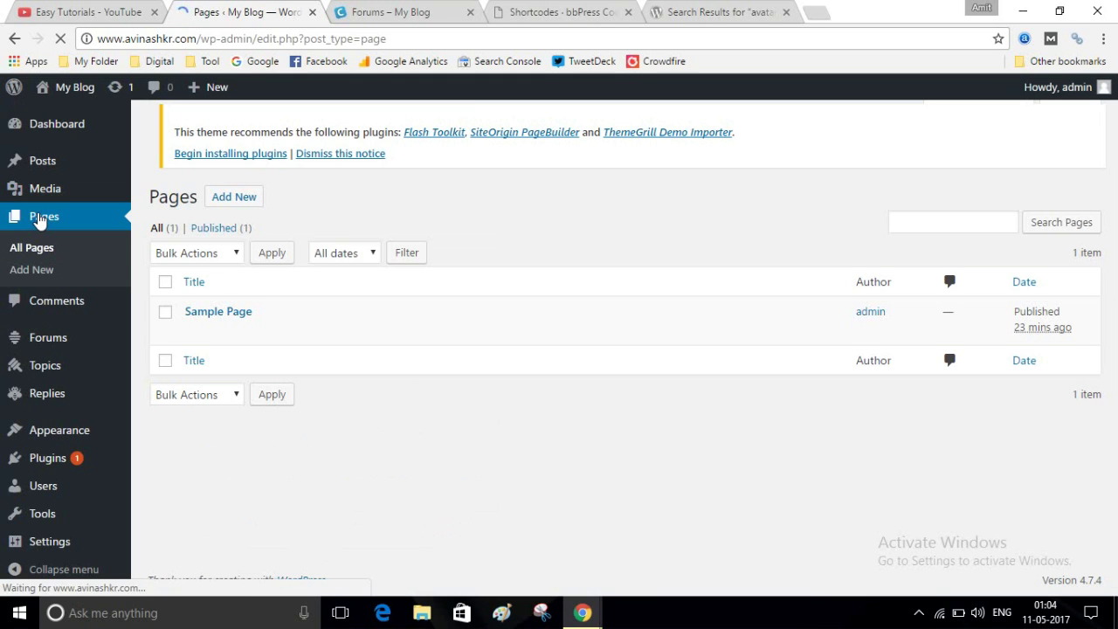
pyautogui.click(244, 129)
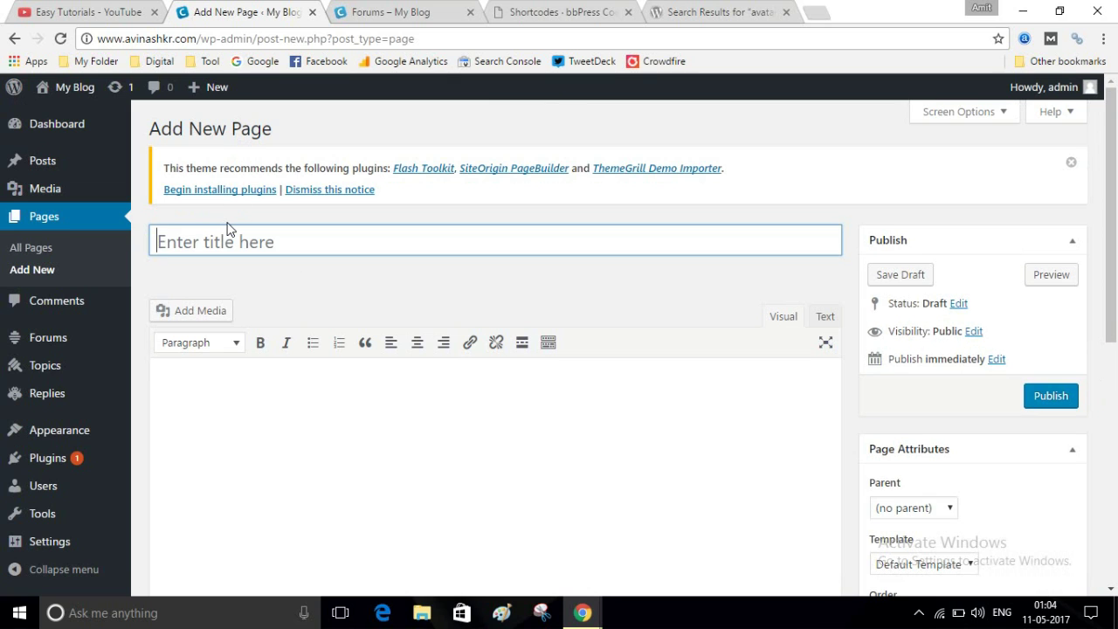
pyautogui.click(226, 229)
pyautogui.write('gi')
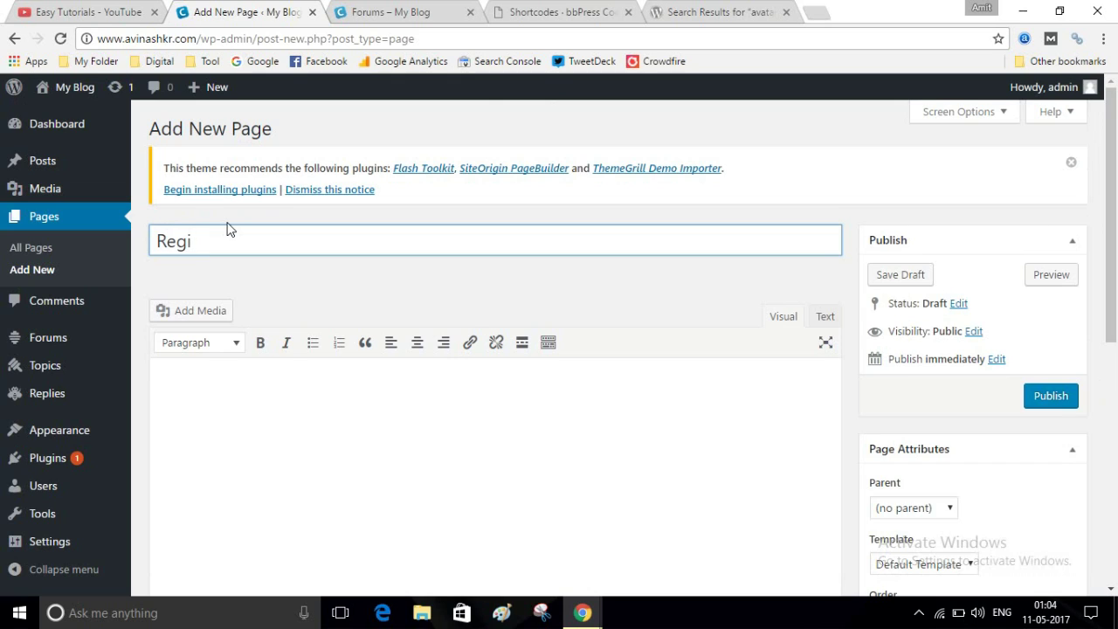
pyautogui.write('ster')
pyautogui.click(259, 465)
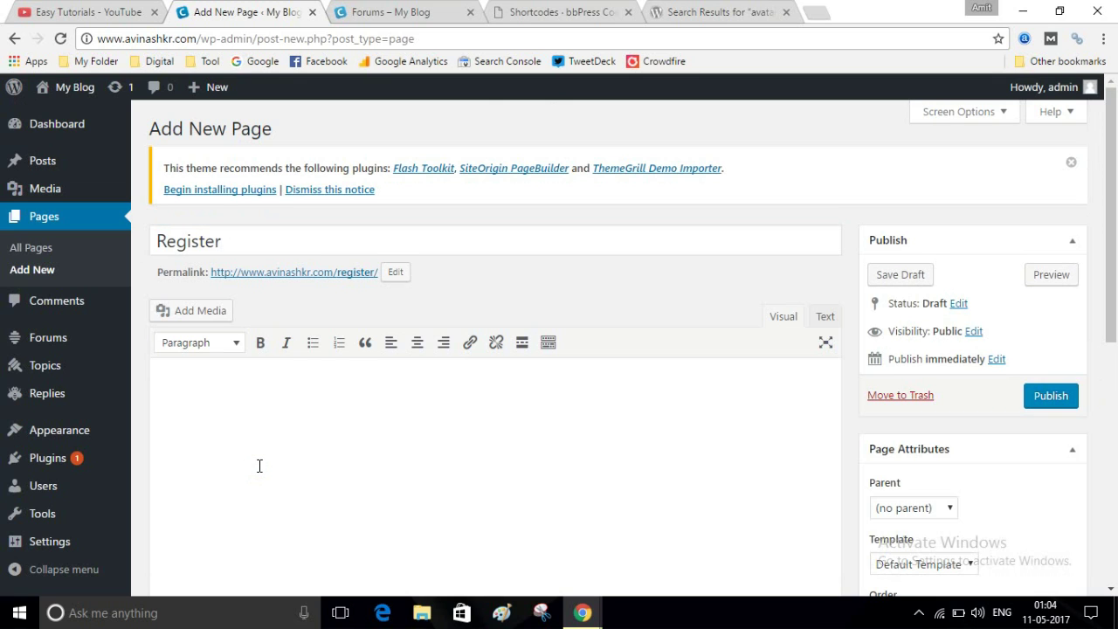
# Select the [bbp-register] shortcode under Account in the bbPress Codex shortcodes page.
pyautogui.click(714, 11)
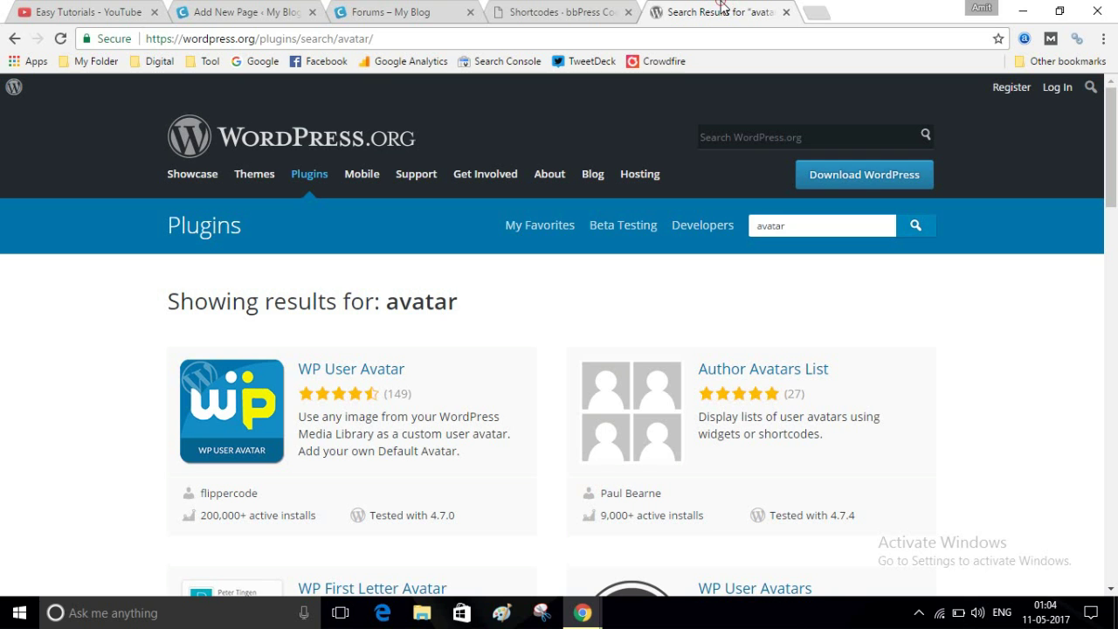
pyautogui.click(523, 7)
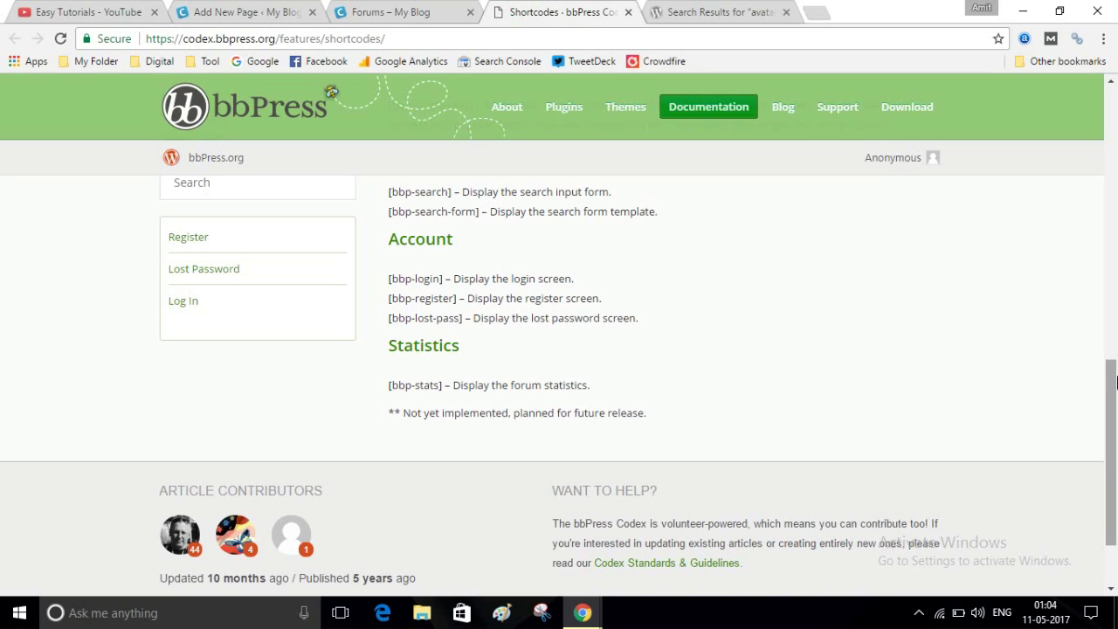
pyautogui.moveTo(1112, 376); pyautogui.dragTo(1115, 422)
pyautogui.scroll(1, 616, 254)
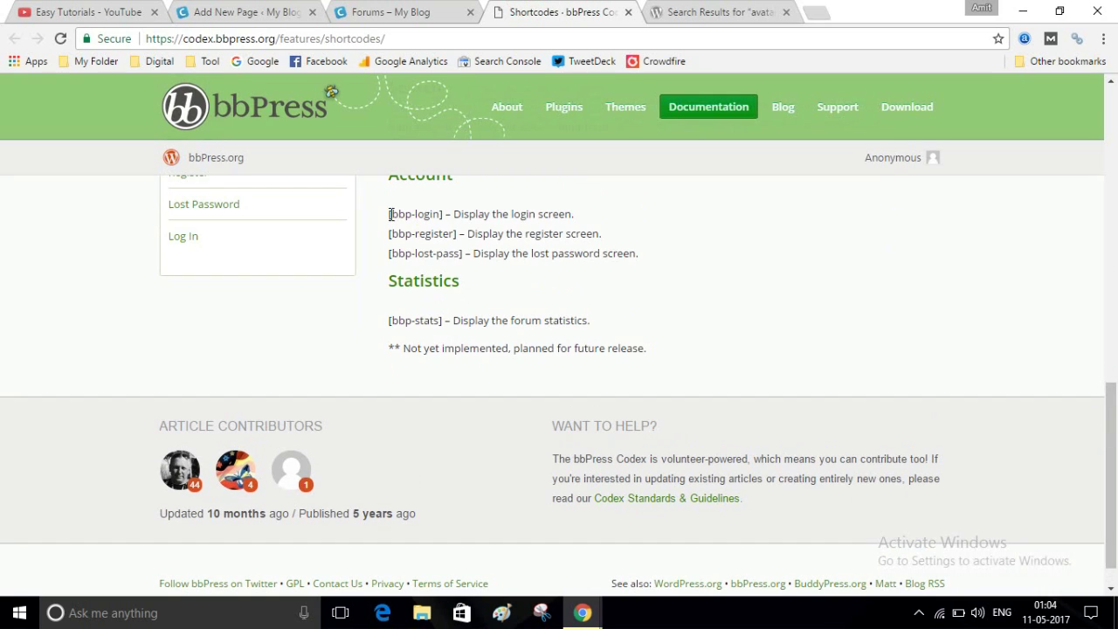
pyautogui.moveTo(387, 234); pyautogui.dragTo(457, 234)
pyautogui.hotkey('ctrl', 'c')
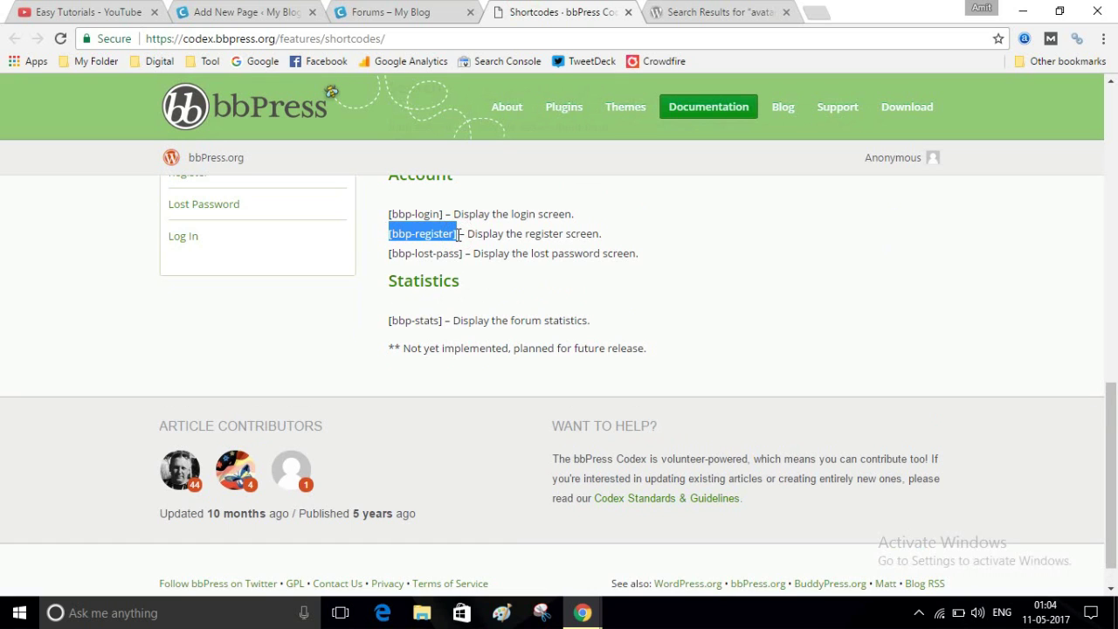
pyautogui.click(270, 11)
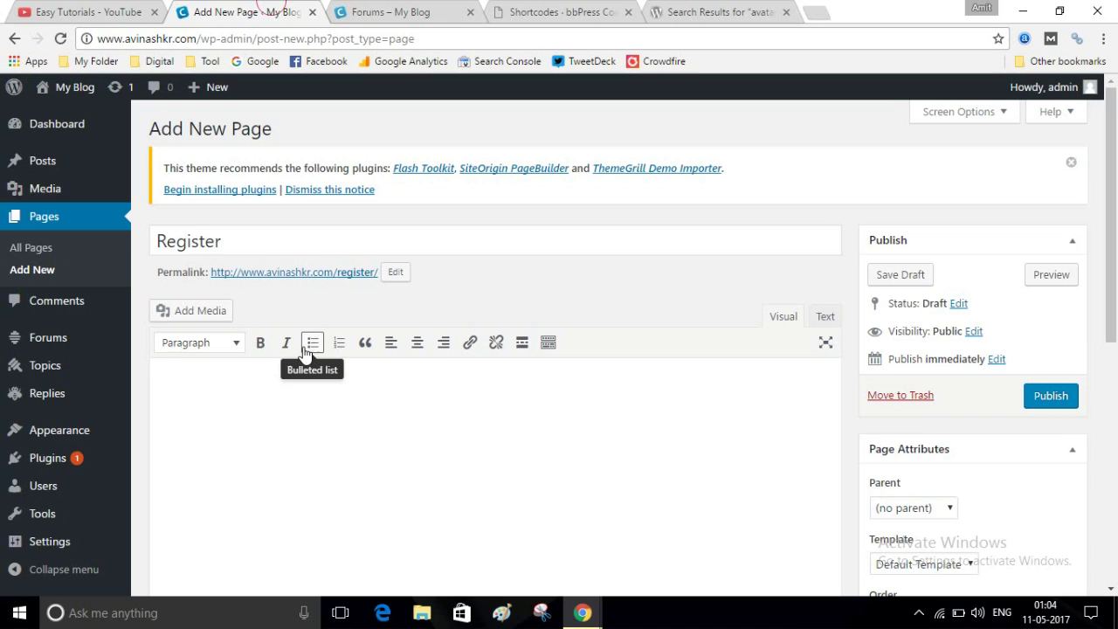
# Paste [bbp-register] into the Register page body and zoom in briefly to check it.
pyautogui.hotkey('ctrl', 'v')
pyautogui.click(411, 478)
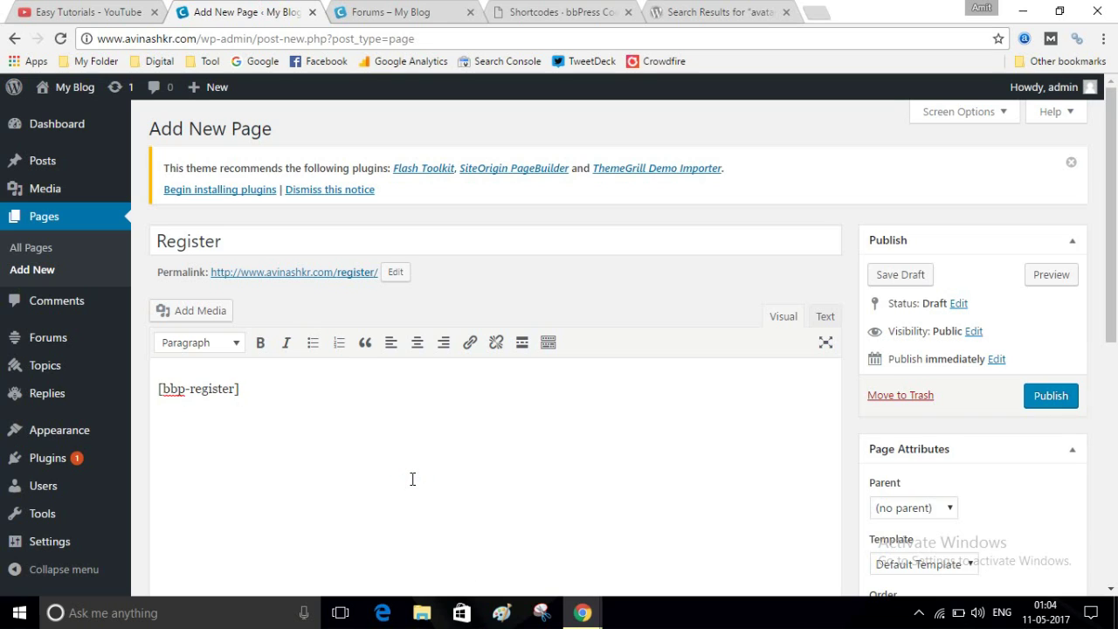
pyautogui.press('super+plus')
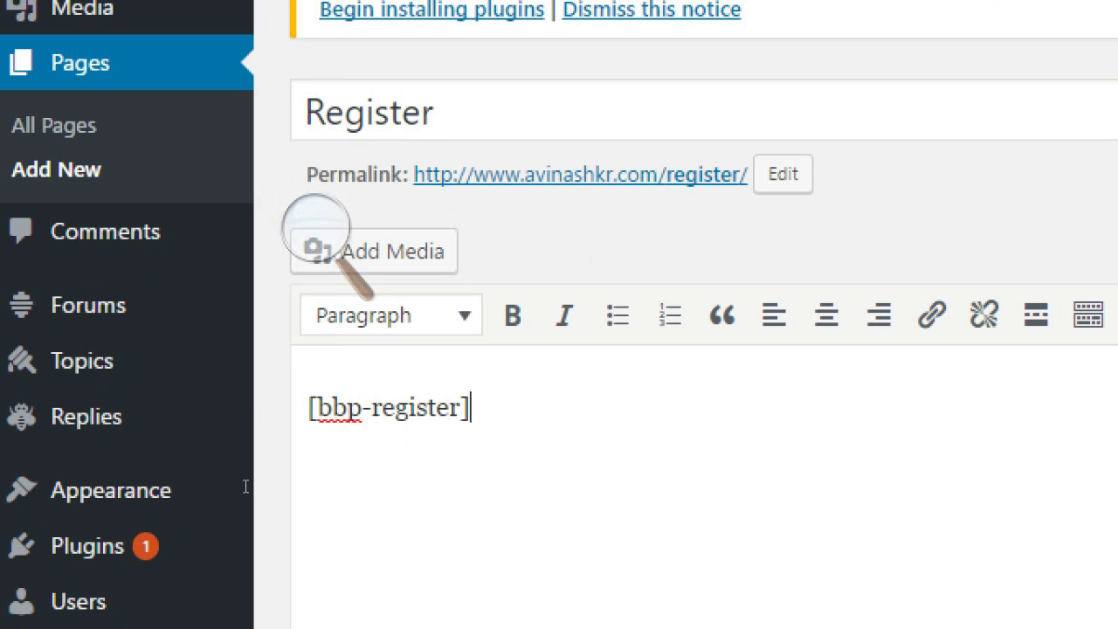
pyautogui.press('super+Escape')
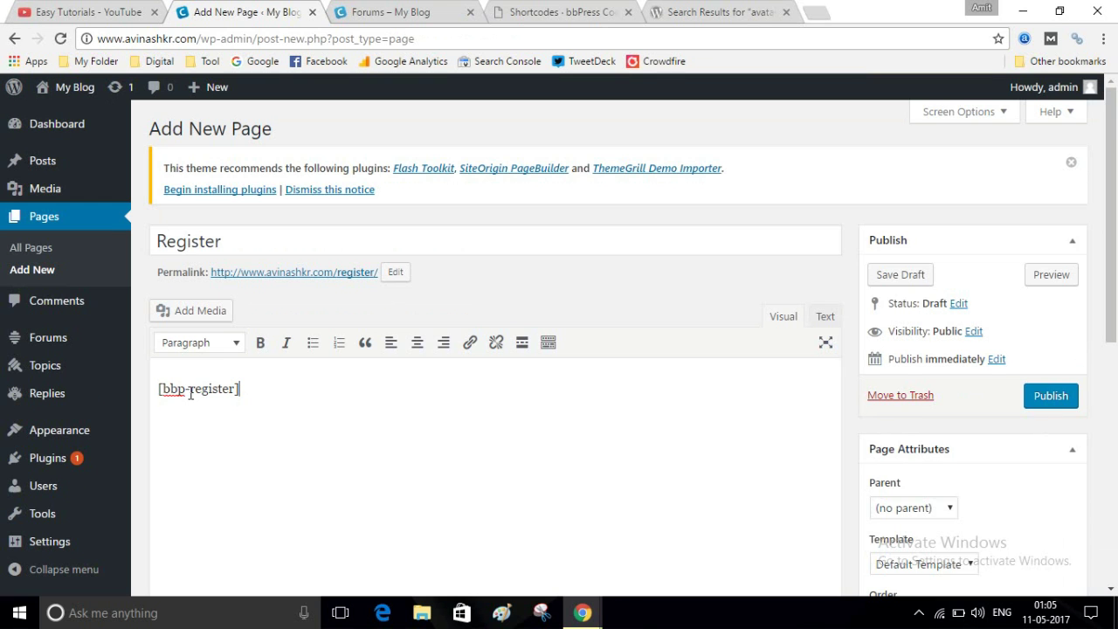
pyautogui.moveTo(1111, 287); pyautogui.dragTo(1111, 320)
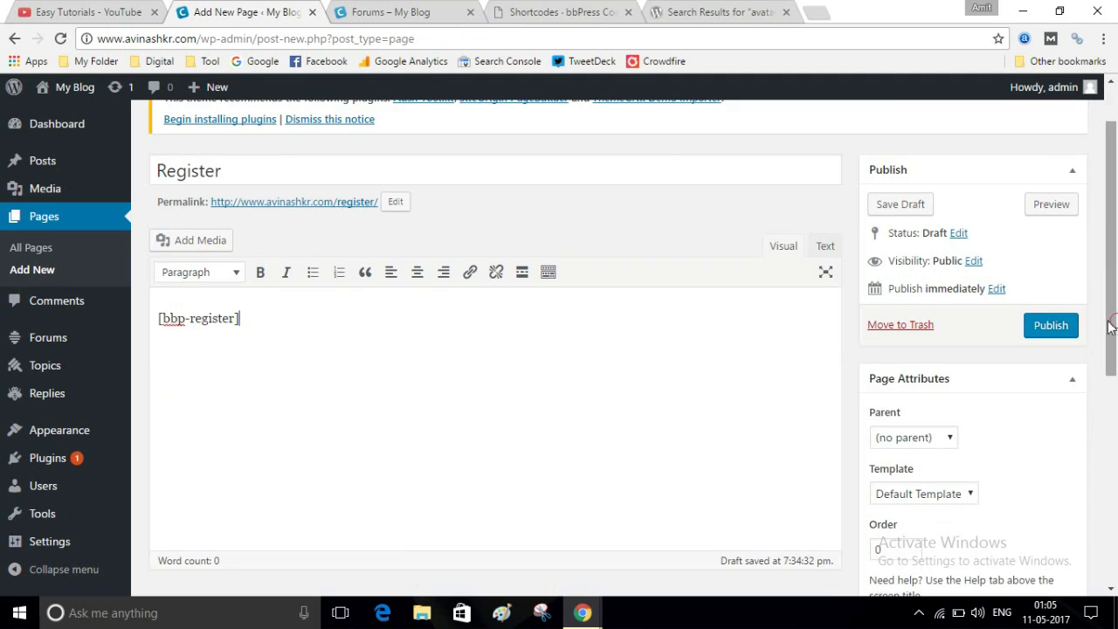
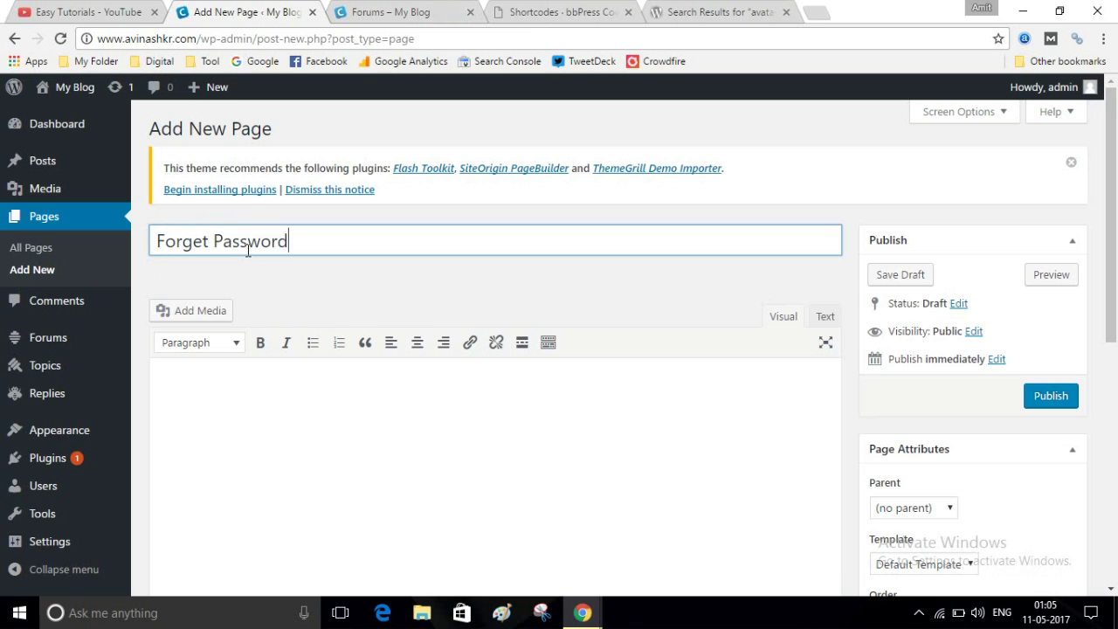
# Copy [bbp-lost-pass] from the bbPress Shortcodes reference and paste it into the Forget Password page body.
pyautogui.click(289, 521)
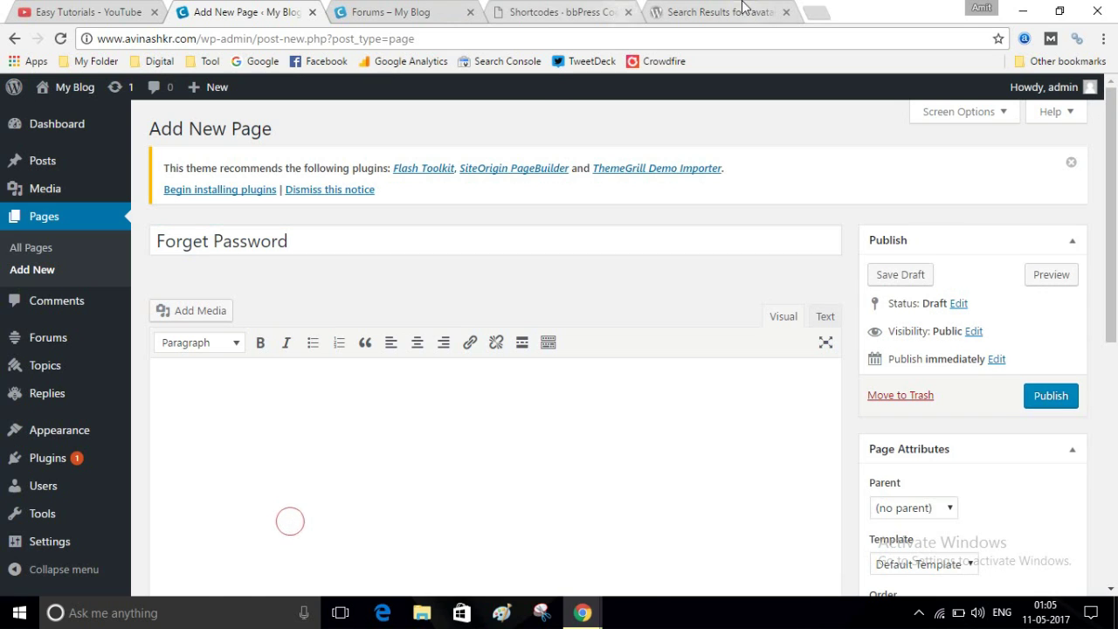
pyautogui.click(718, 11)
pyautogui.click(550, 11)
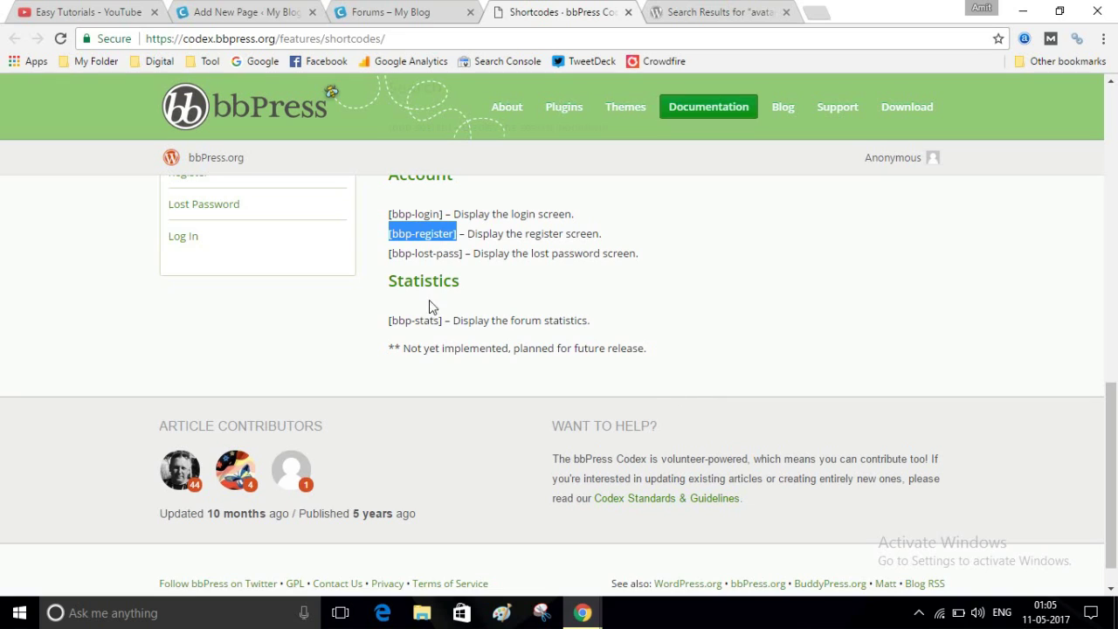
pyautogui.moveTo(387, 253); pyautogui.dragTo(464, 253)
pyautogui.hotkey('ctrl', 'c')
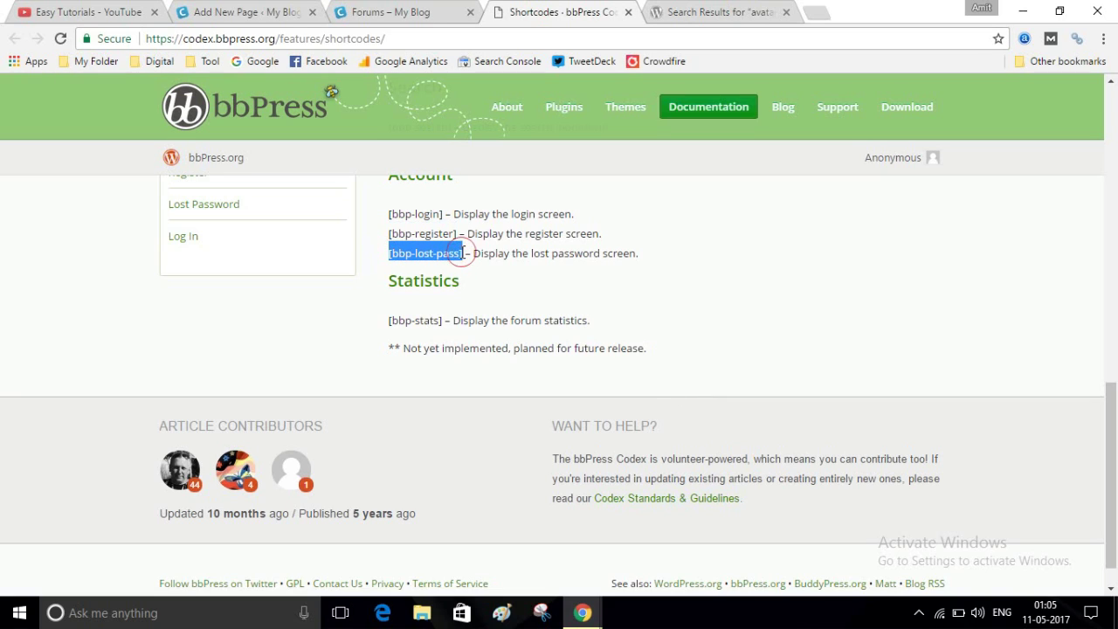
pyautogui.click(200, 11)
pyautogui.hotkey('ctrl', 'v')
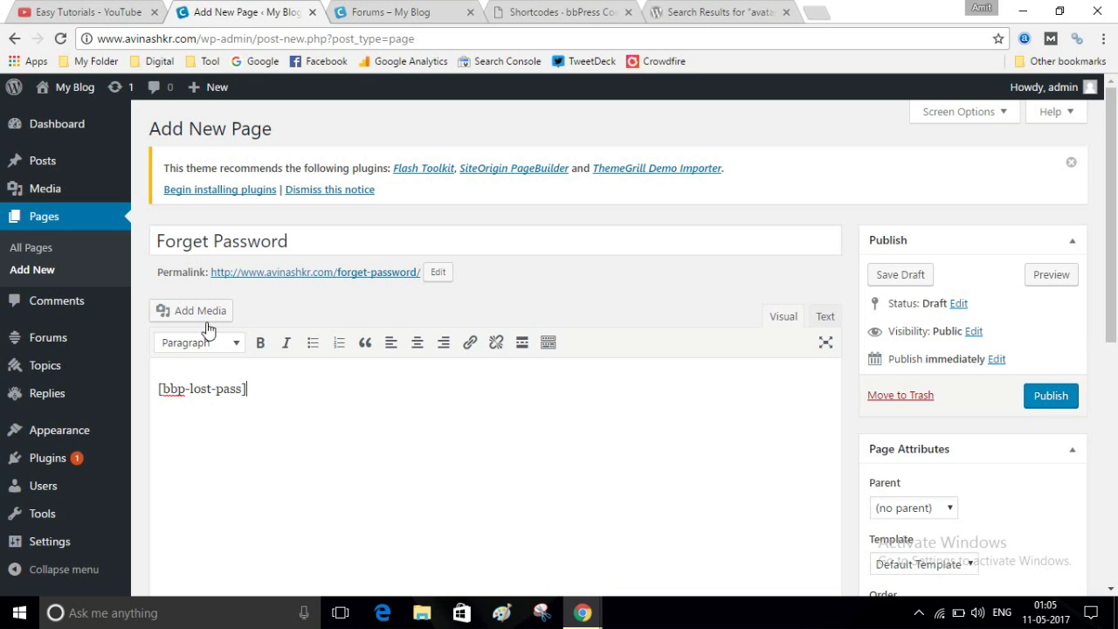
# Check the [bbp-lost-pass] shortcode line and publish the Forget Password page.
pyautogui.press('super+plus')
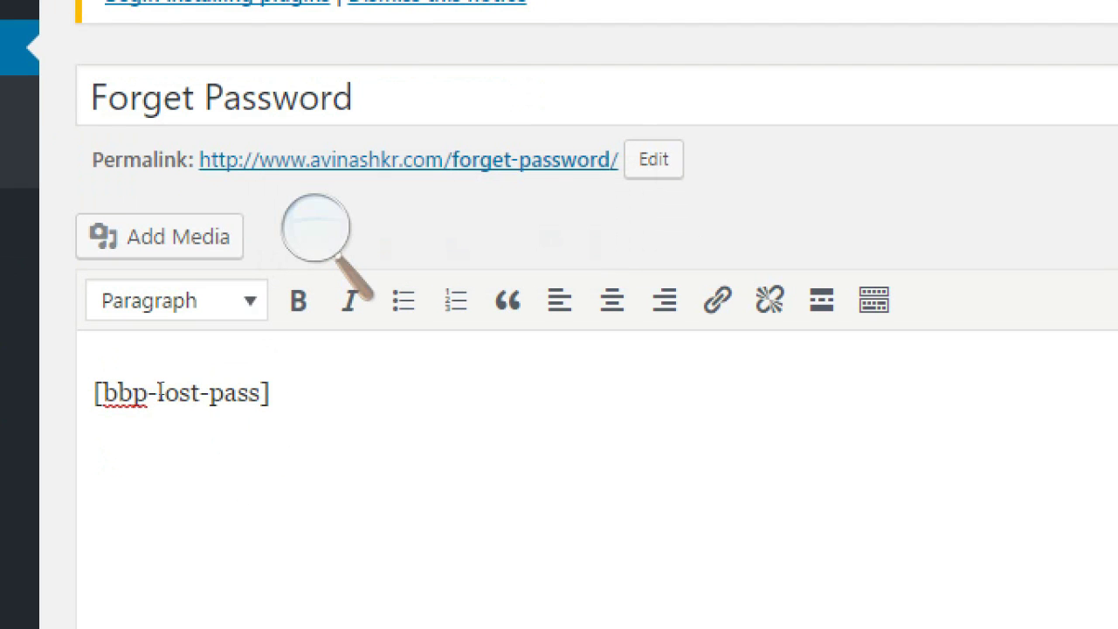
pyautogui.tripleClick(160, 393)
pyautogui.click(267, 392)
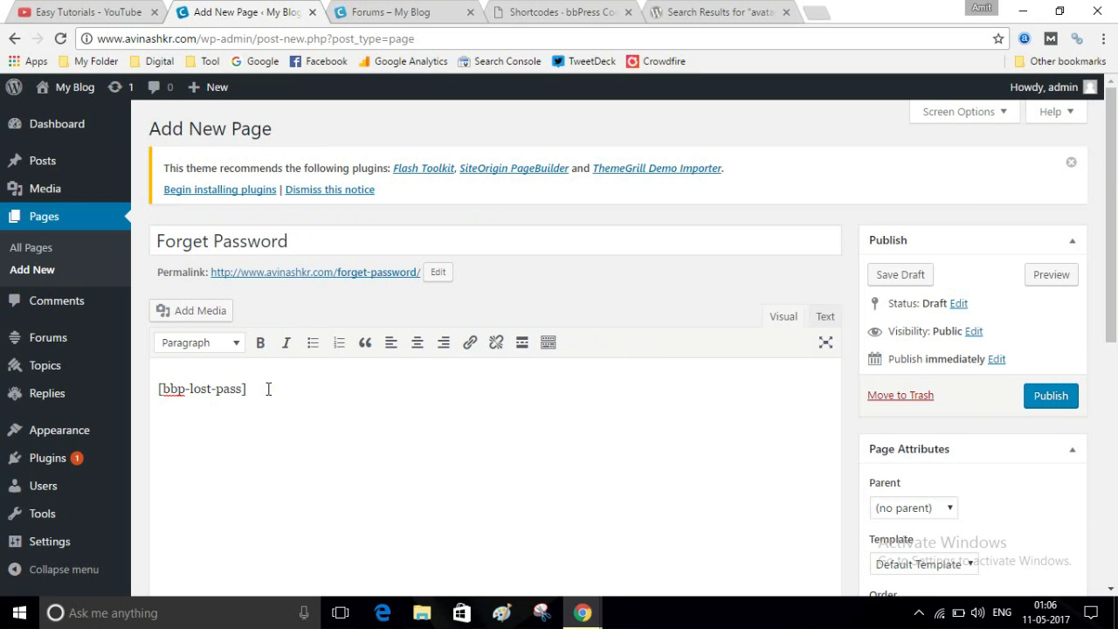
pyautogui.click(269, 389)
pyautogui.moveTo(1115, 181); pyautogui.dragTo(1115, 221)
pyautogui.click(1069, 316)
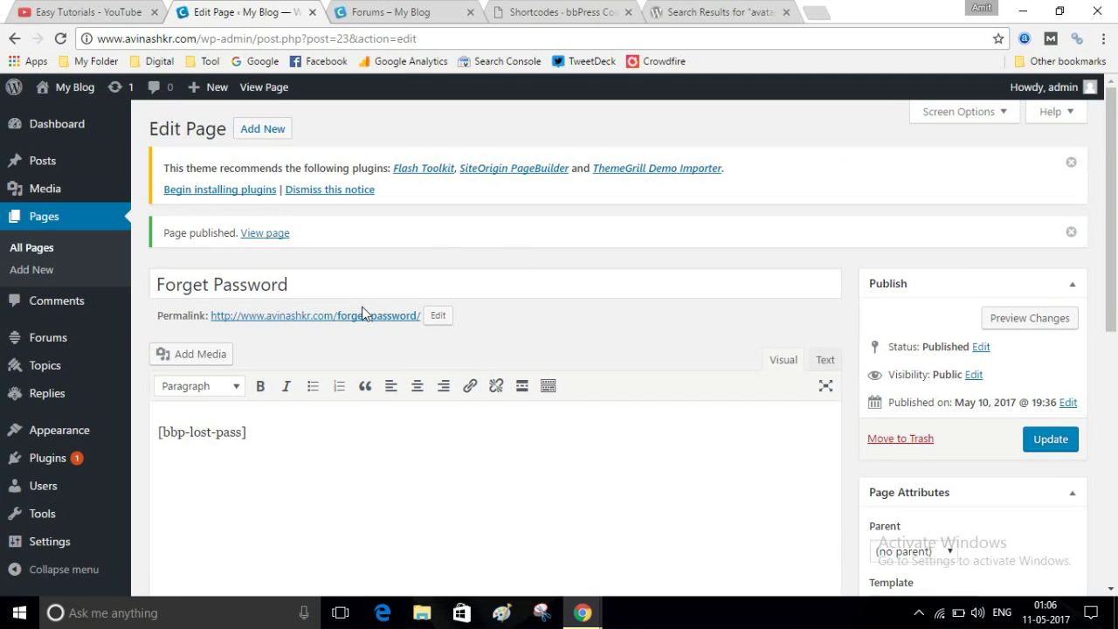
# Copy the link address of the Forget Password page's permalink.
pyautogui.rightClick(358, 323)
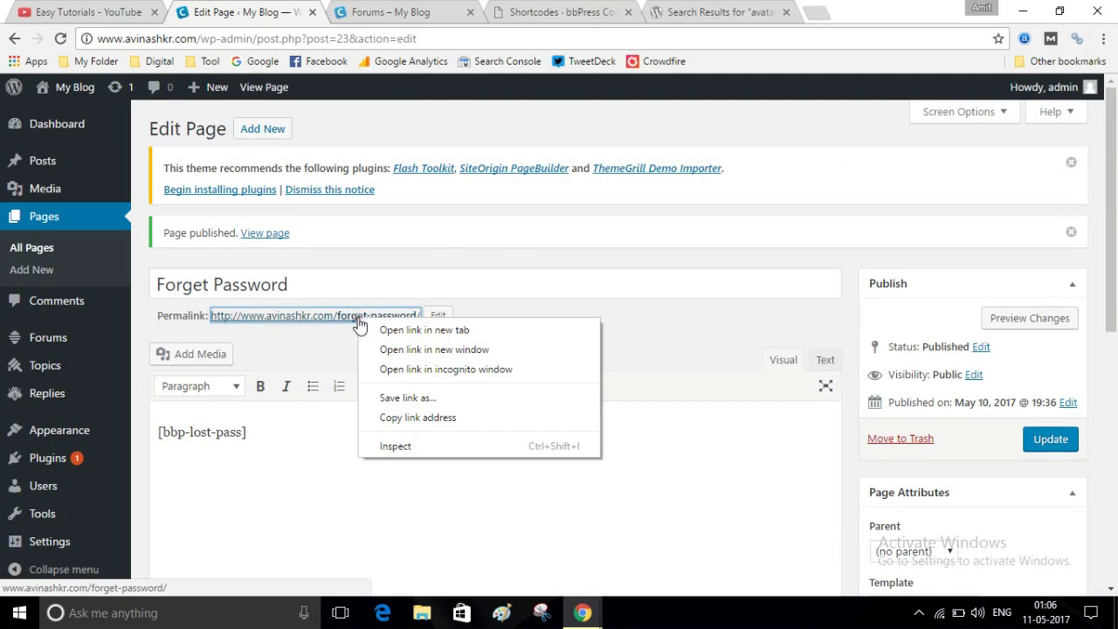
pyautogui.click(413, 419)
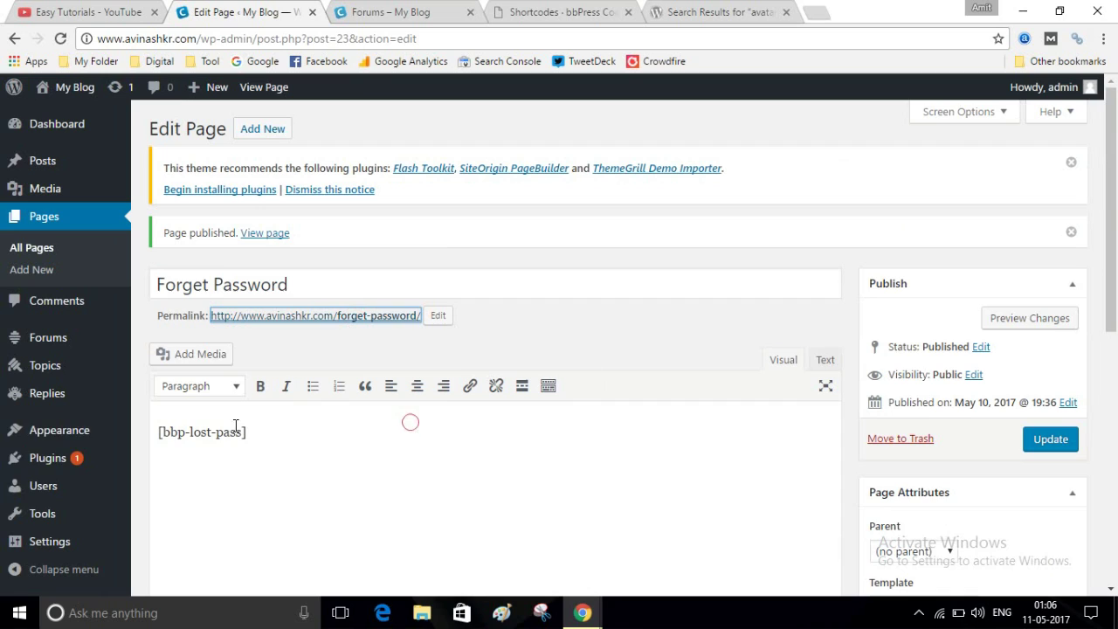
pyautogui.moveTo(58, 432)
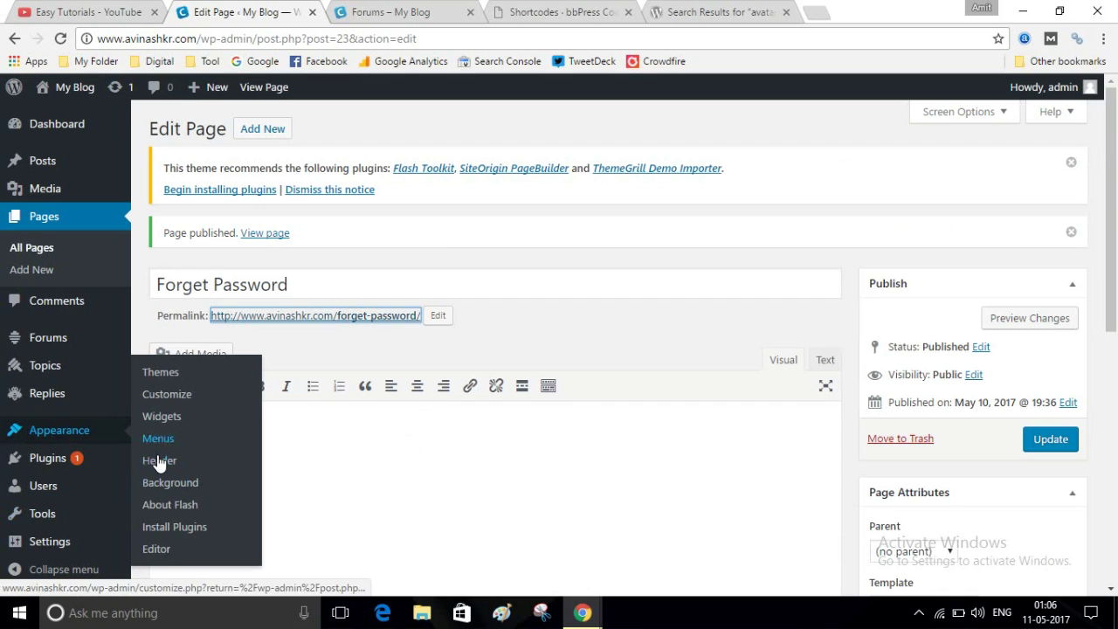
# Set the bbPress Login Widget's Lost Password URI to /forget-password/ and Register URI to /register, then save.
pyautogui.click(150, 420)
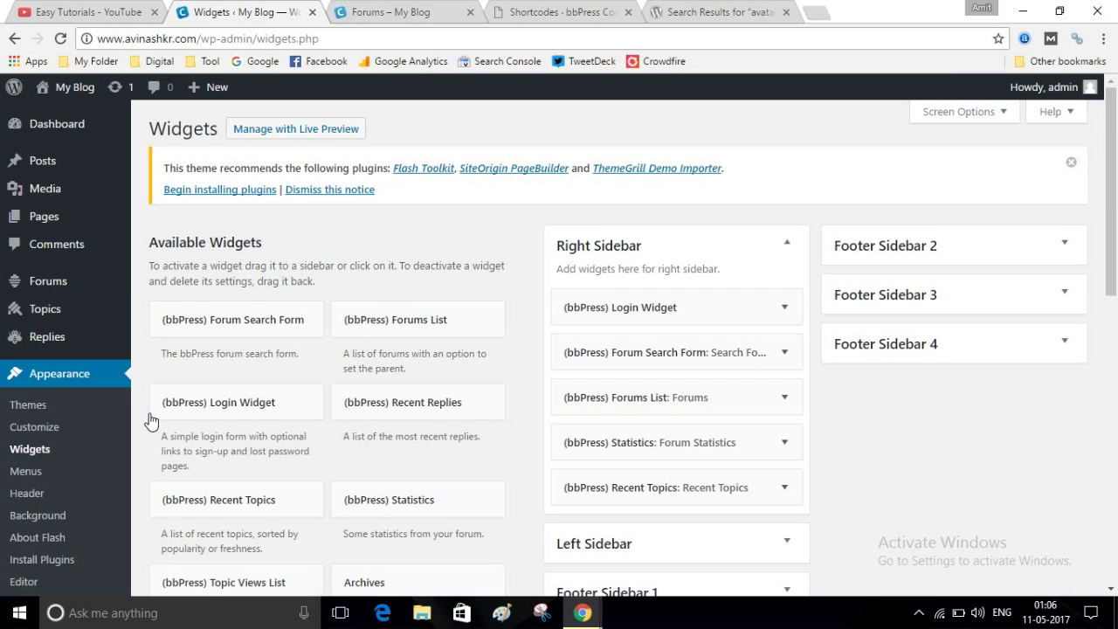
pyautogui.click(783, 307)
pyautogui.click(596, 472)
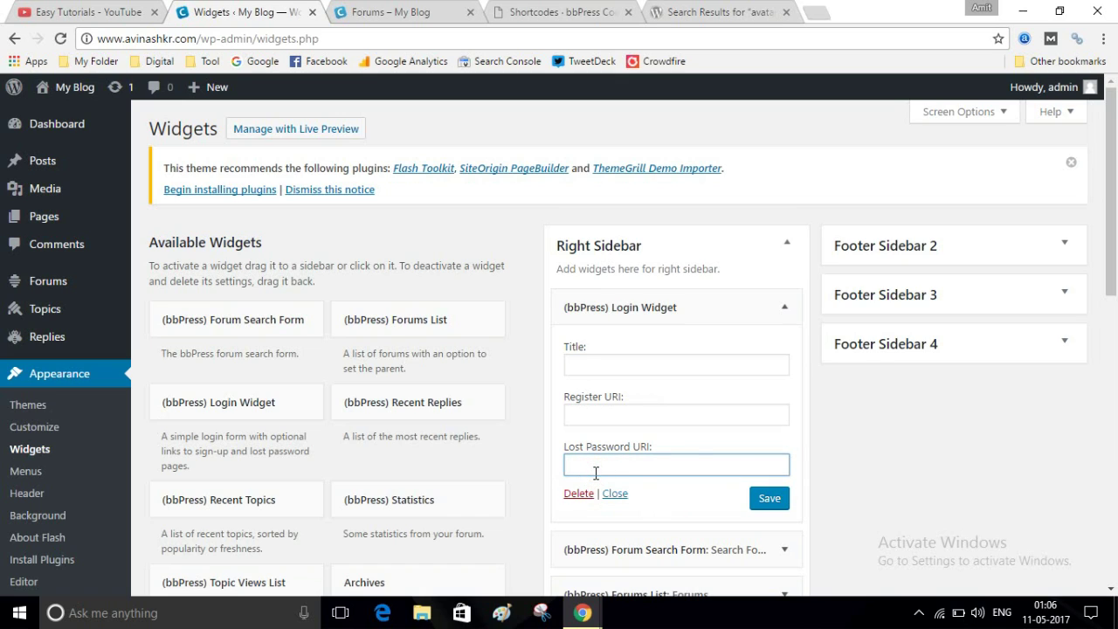
pyautogui.hotkey('ctrl', 'v')
pyautogui.click(627, 401)
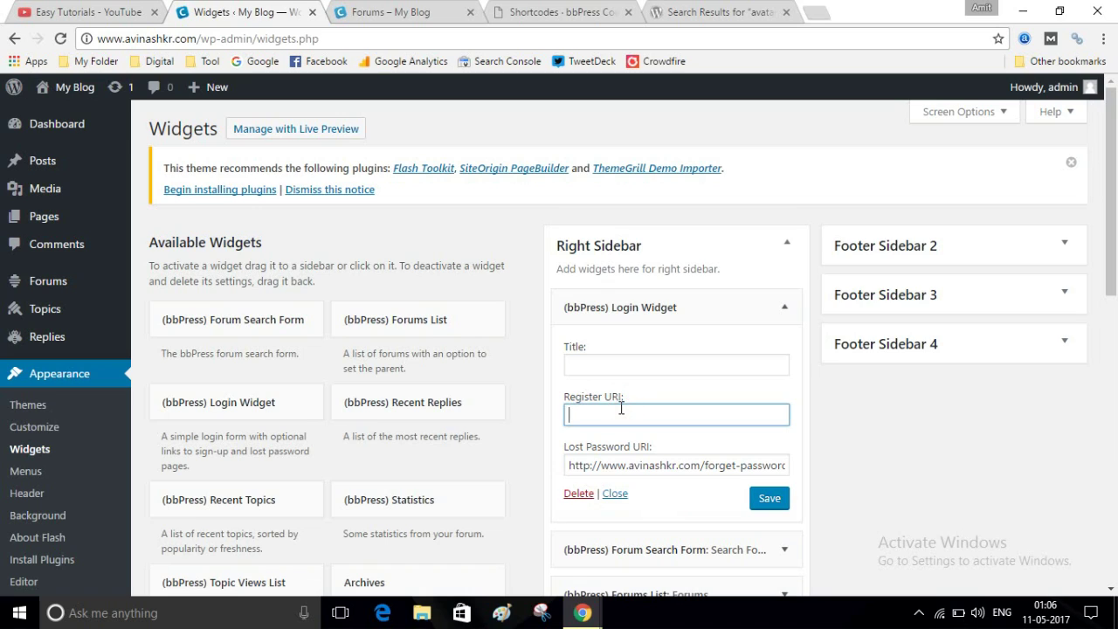
pyautogui.hotkey('ctrl', 'v')
pyautogui.press('BackSpace')
pyautogui.press('BackSpace')
pyautogui.press('BackSpace')
pyautogui.press('BackSpace')
pyautogui.press('BackSpace')
pyautogui.press('BackSpace')
pyautogui.press('BackSpace')
pyautogui.press('BackSpace')
pyautogui.press('BackSpace')
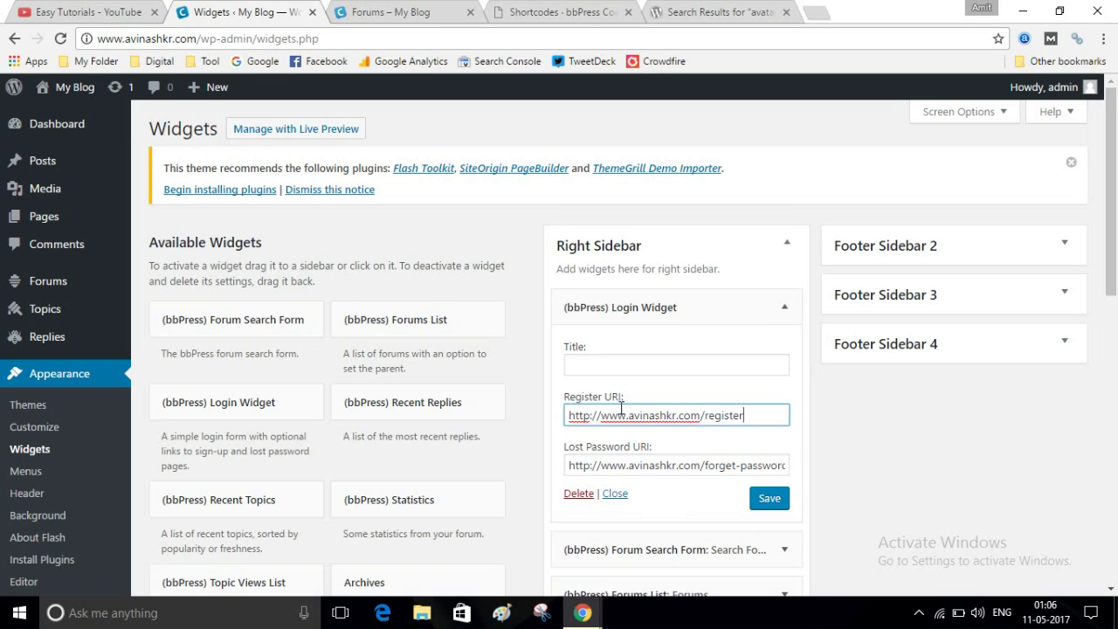
pyautogui.click(777, 506)
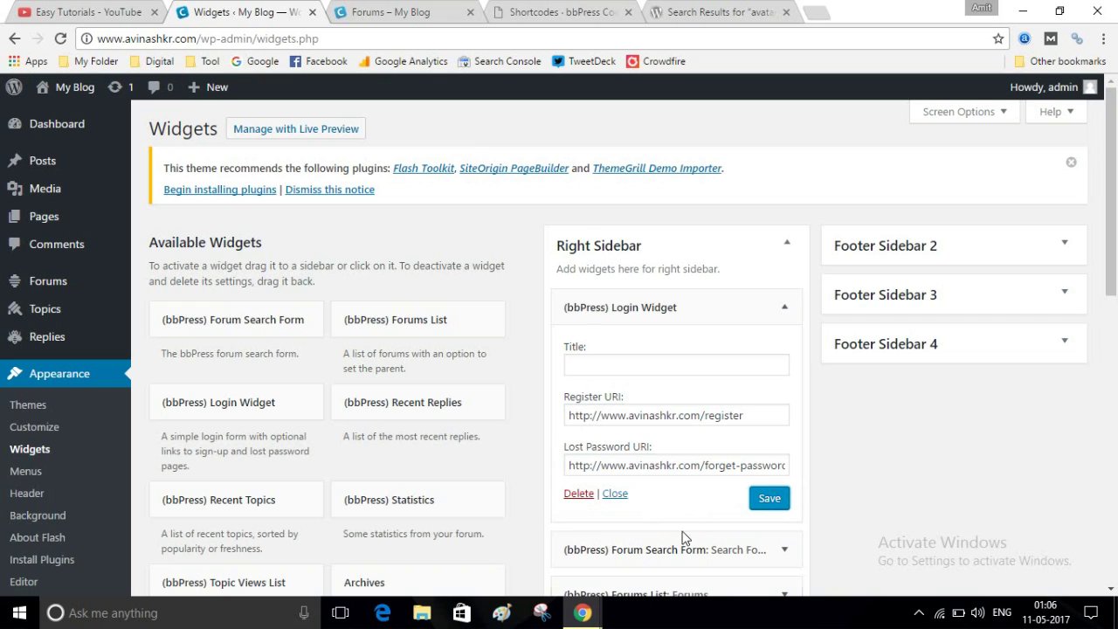
pyautogui.moveTo(583, 614)
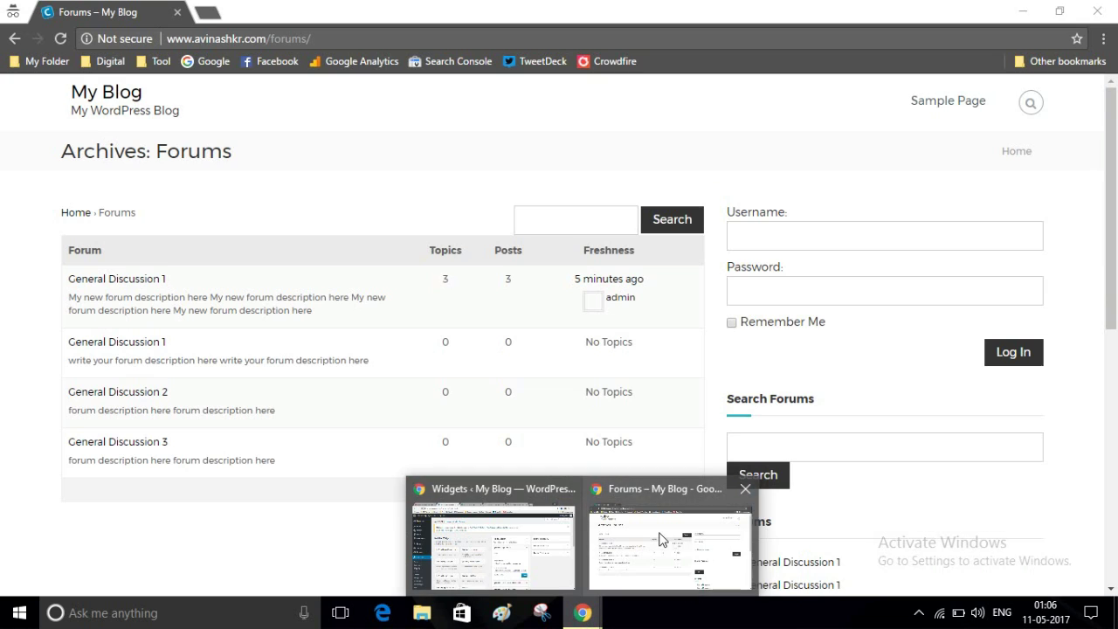
pyautogui.click(661, 536)
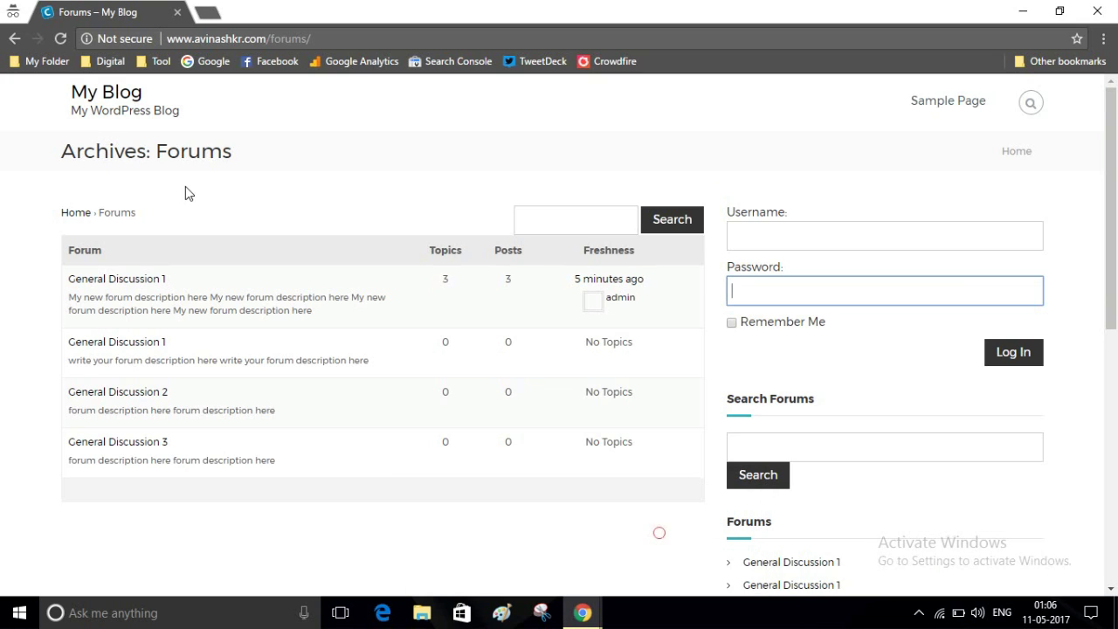
pyautogui.click(63, 39)
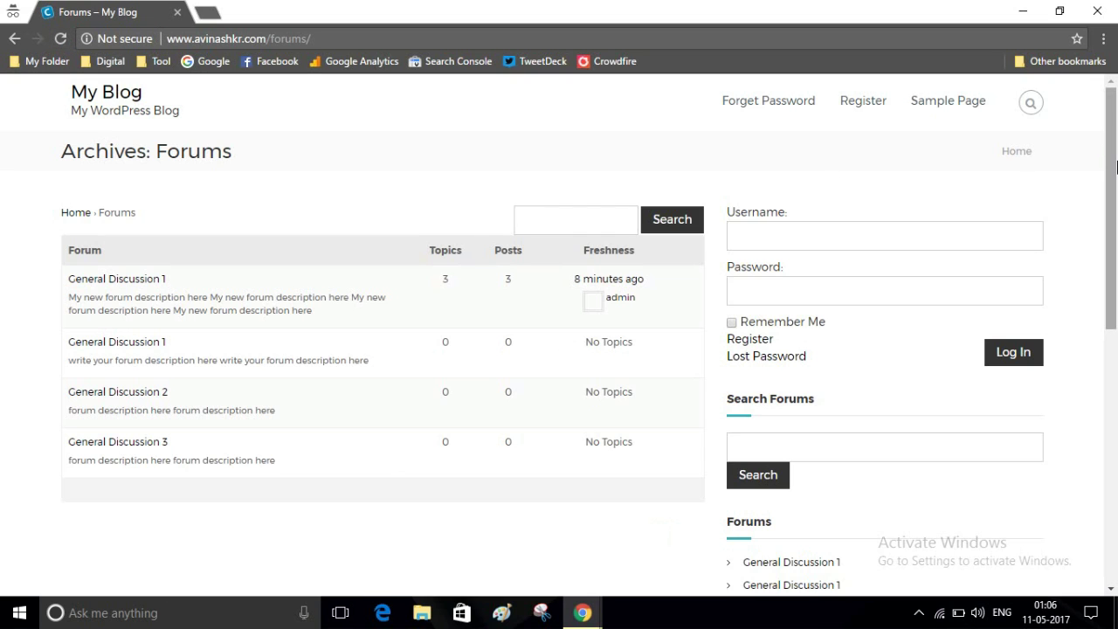
pyautogui.click(784, 246)
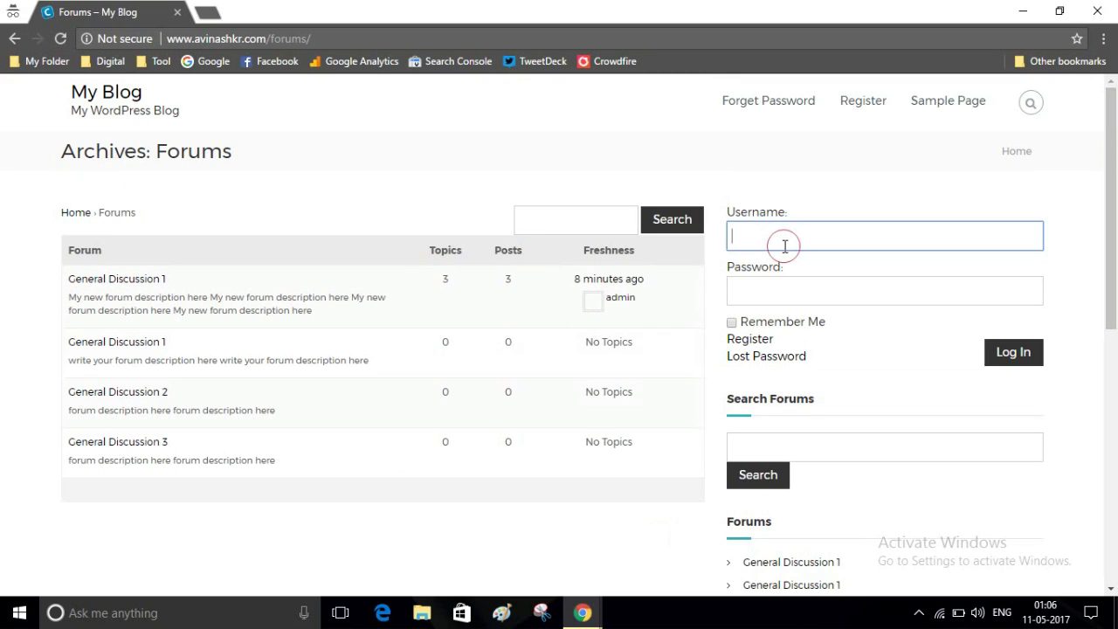
pyautogui.click(782, 315)
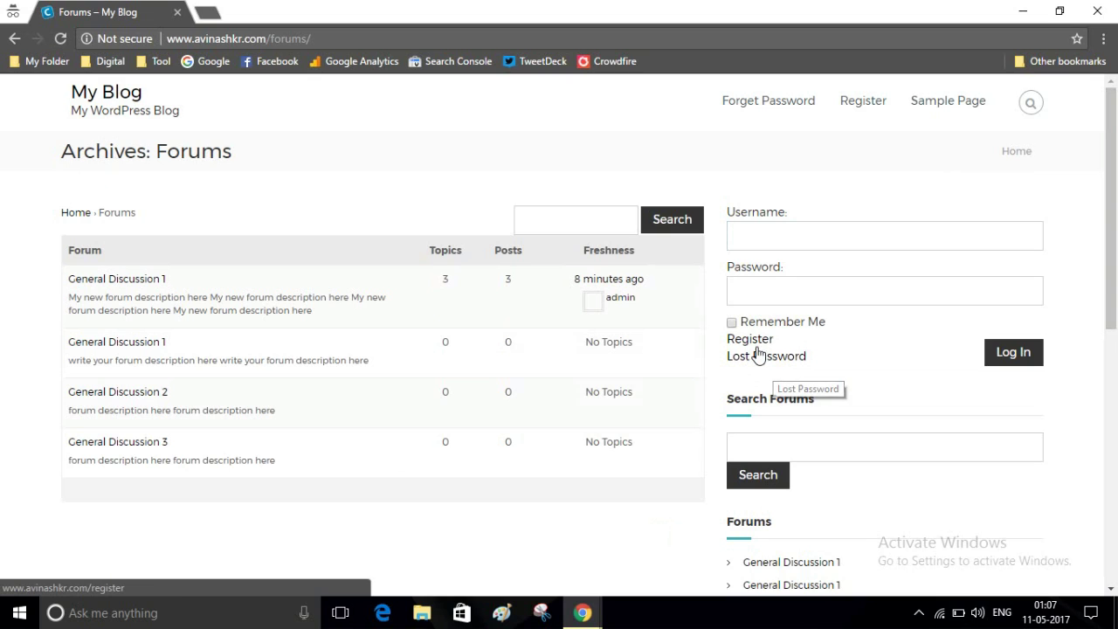
pyautogui.click(760, 343)
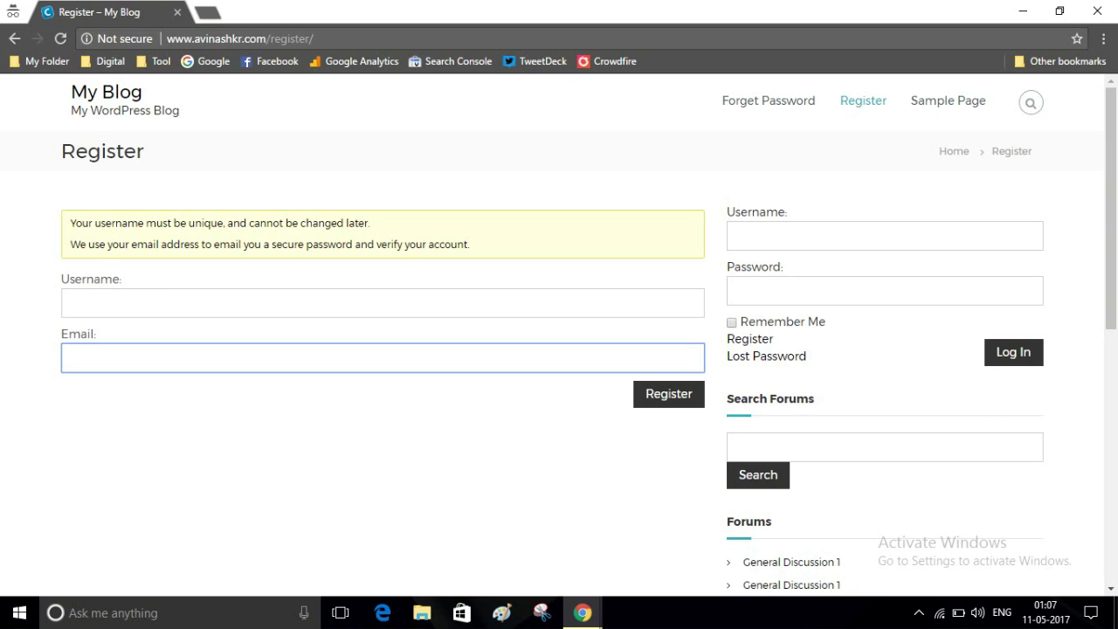
pyautogui.moveTo(582, 612)
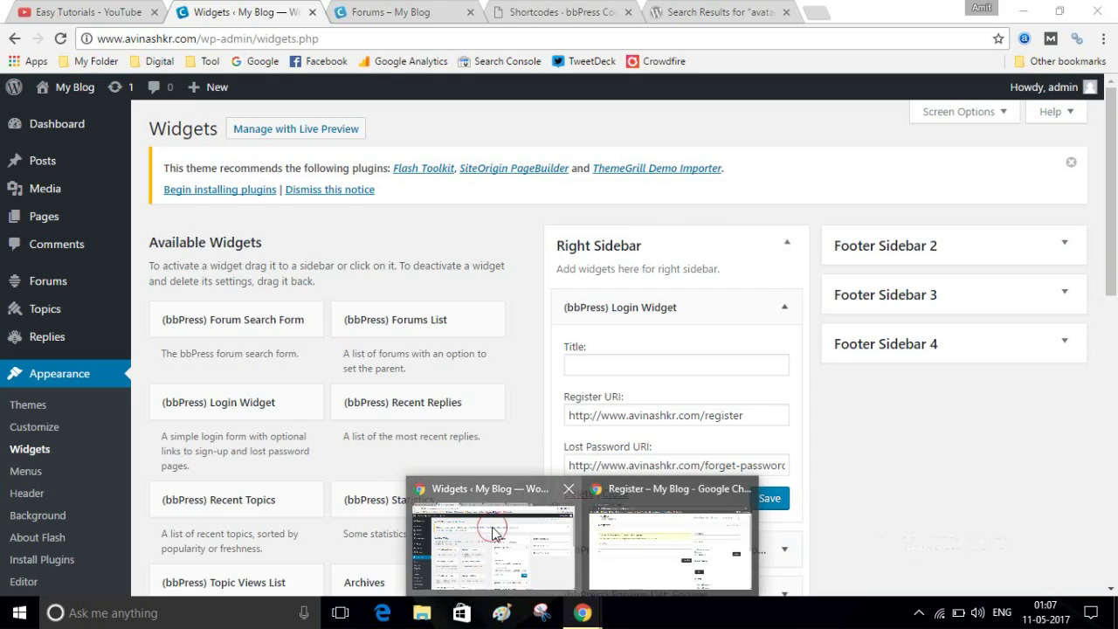
pyautogui.click(494, 533)
pyautogui.scroll(-10, 1116, 520)
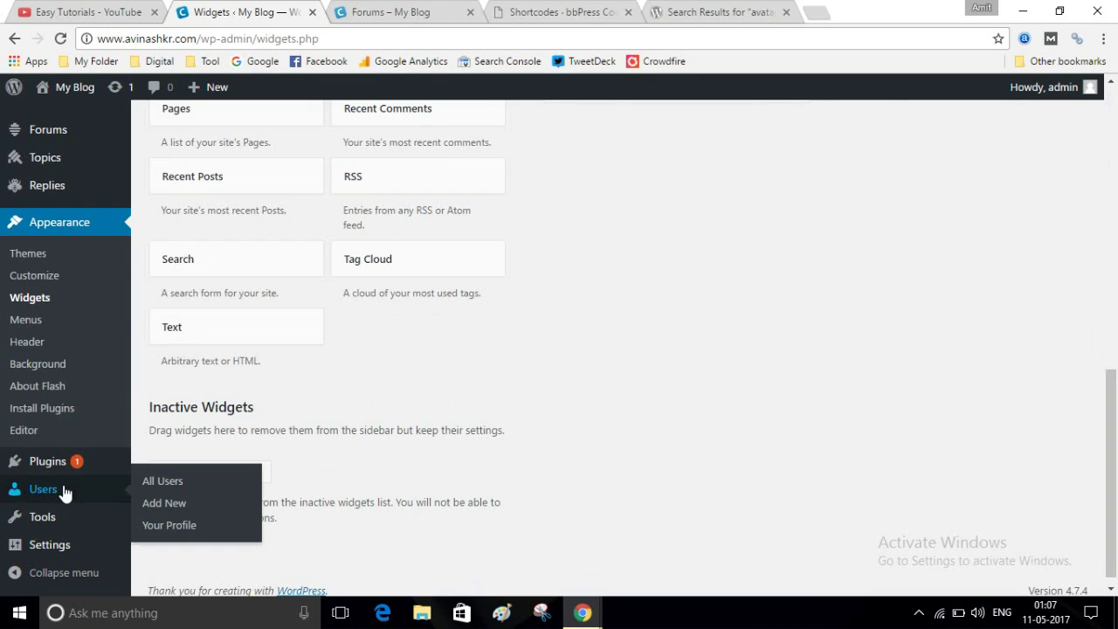
# Tick 'Anyone can register' in General Settings, save the change, and return to the Forums page.
pyautogui.moveTo(53, 551)
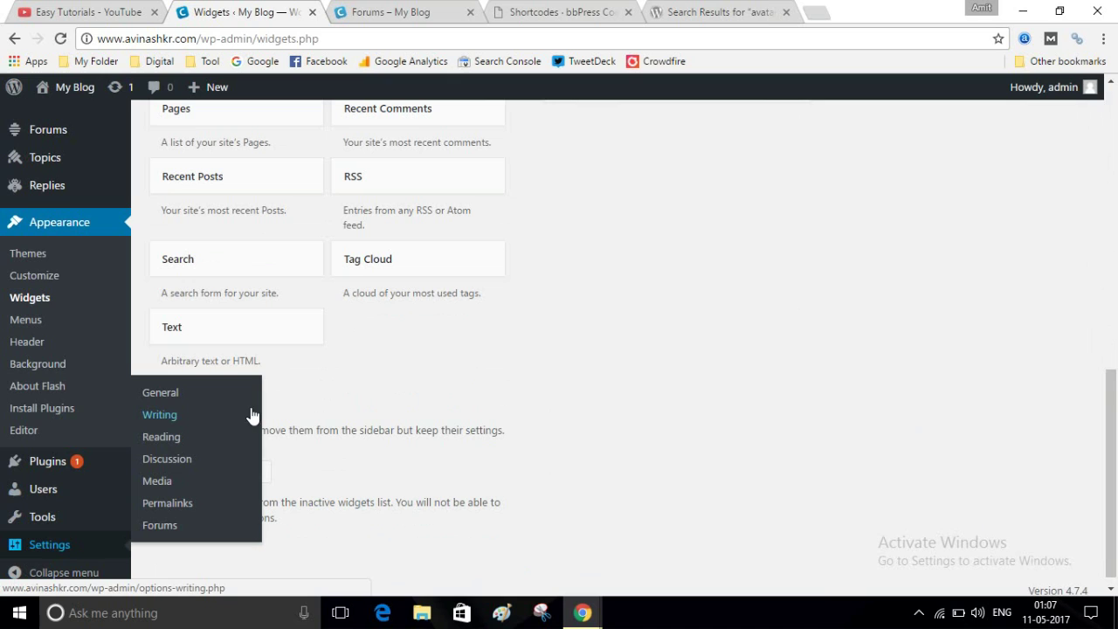
pyautogui.click(164, 400)
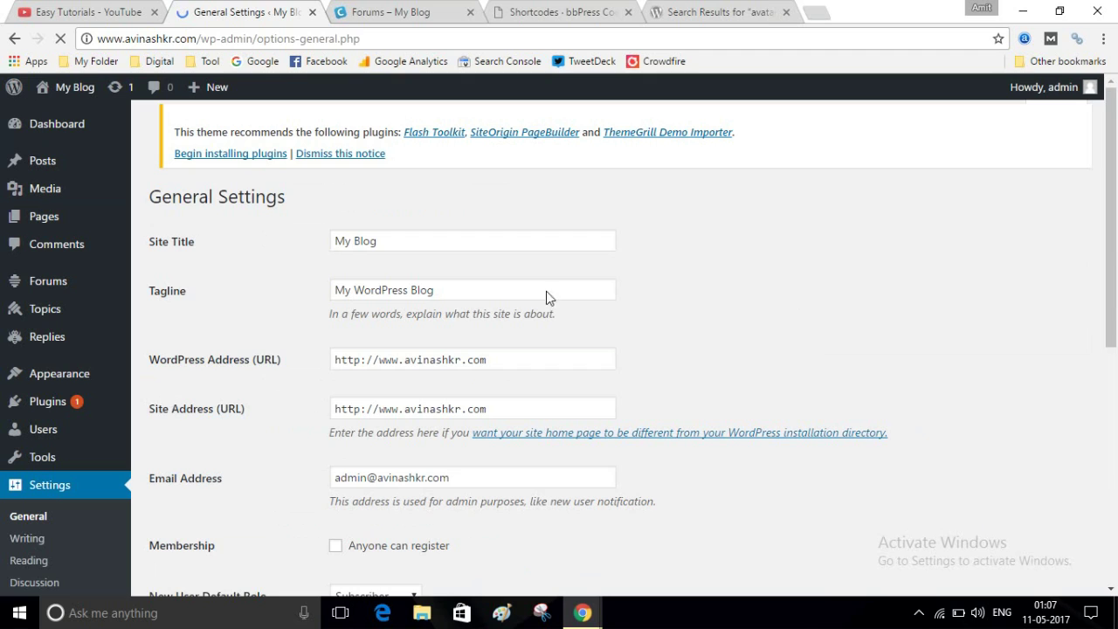
pyautogui.moveTo(1109, 170); pyautogui.dragTo(1115, 263)
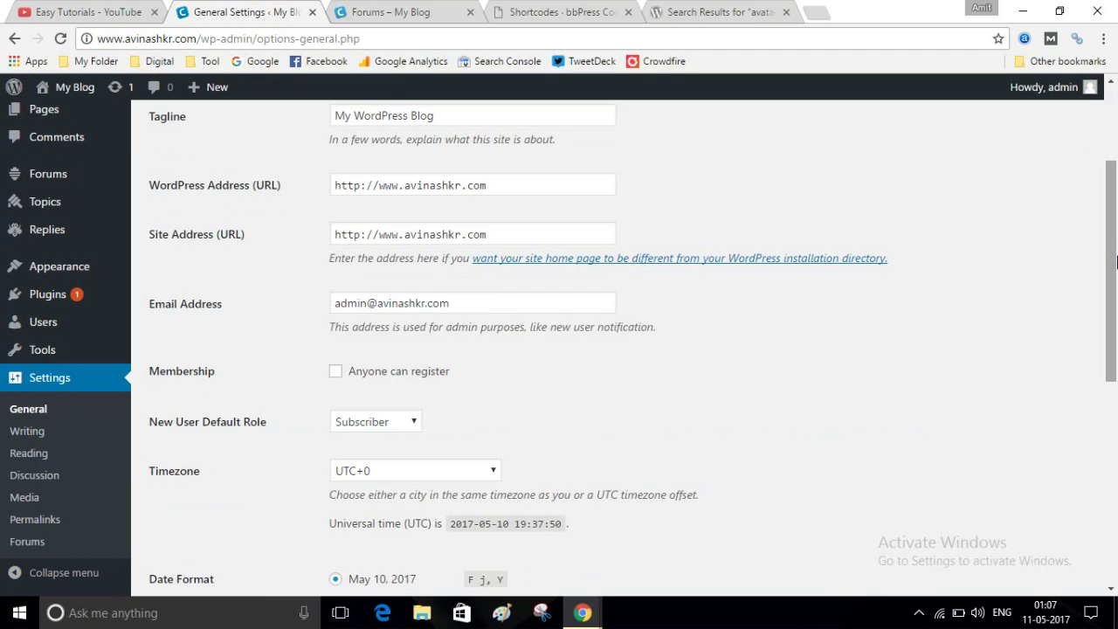
pyautogui.click(336, 374)
pyautogui.scroll(-5, 1116, 284)
pyautogui.click(183, 514)
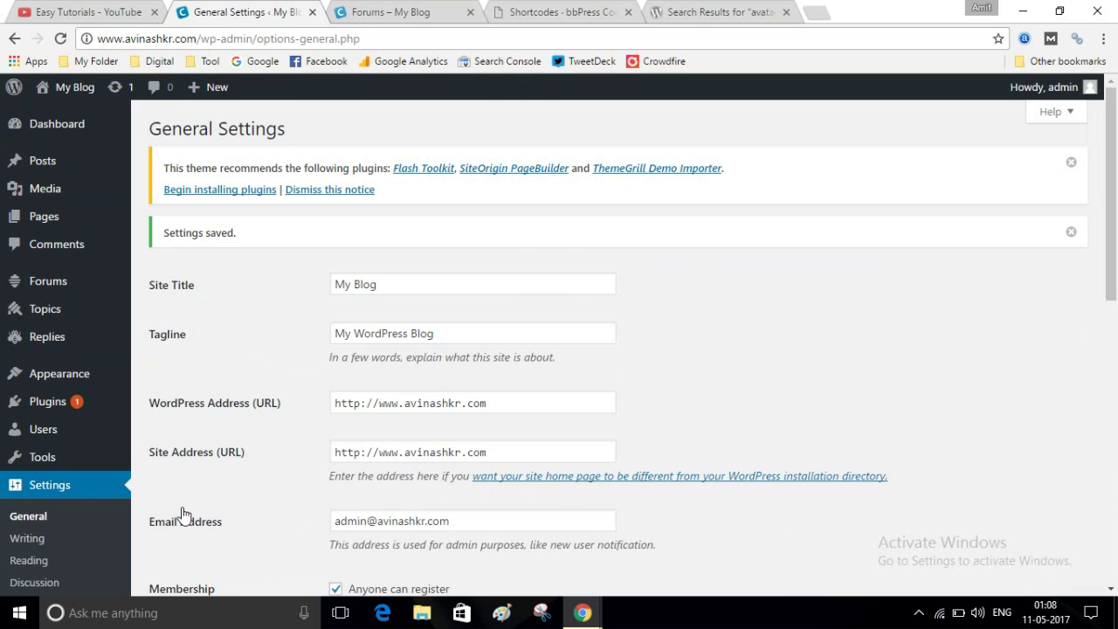
pyautogui.hotkey('ctrl', 'Tab')
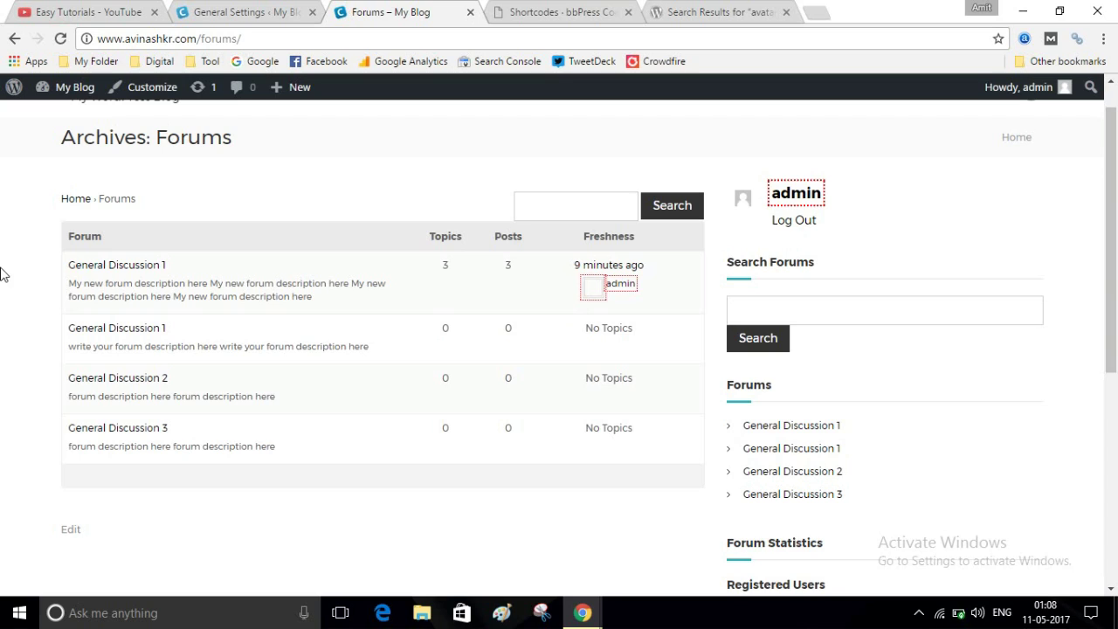
# View the admin user's forum profile Edit form from the login widget, then return to General Settings.
pyautogui.click(809, 201)
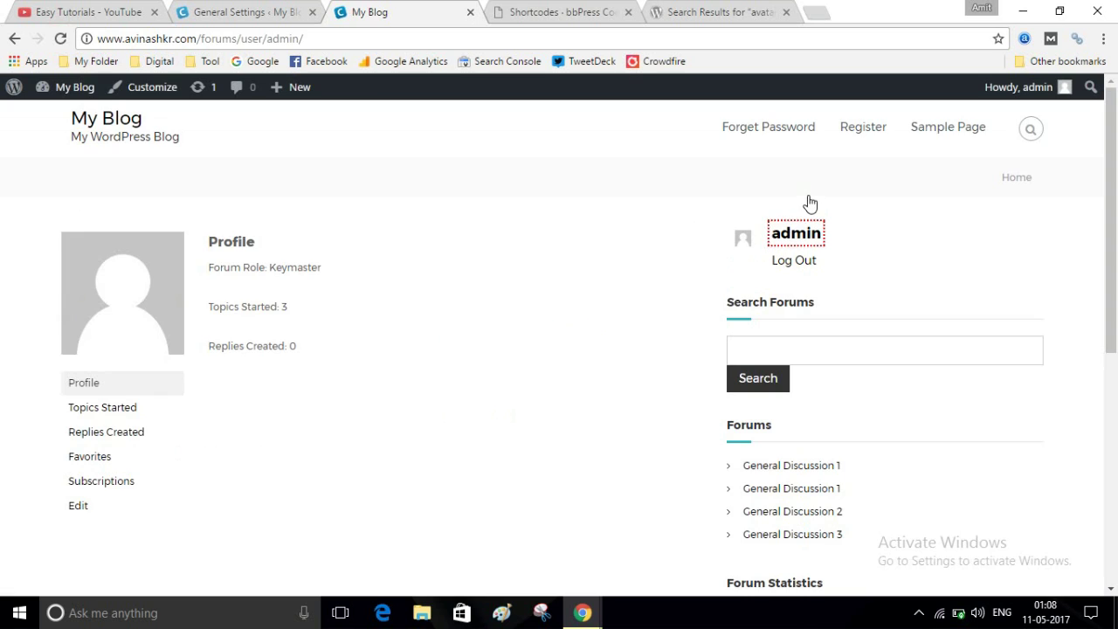
pyautogui.moveTo(1115, 206); pyautogui.dragTo(1115, 272)
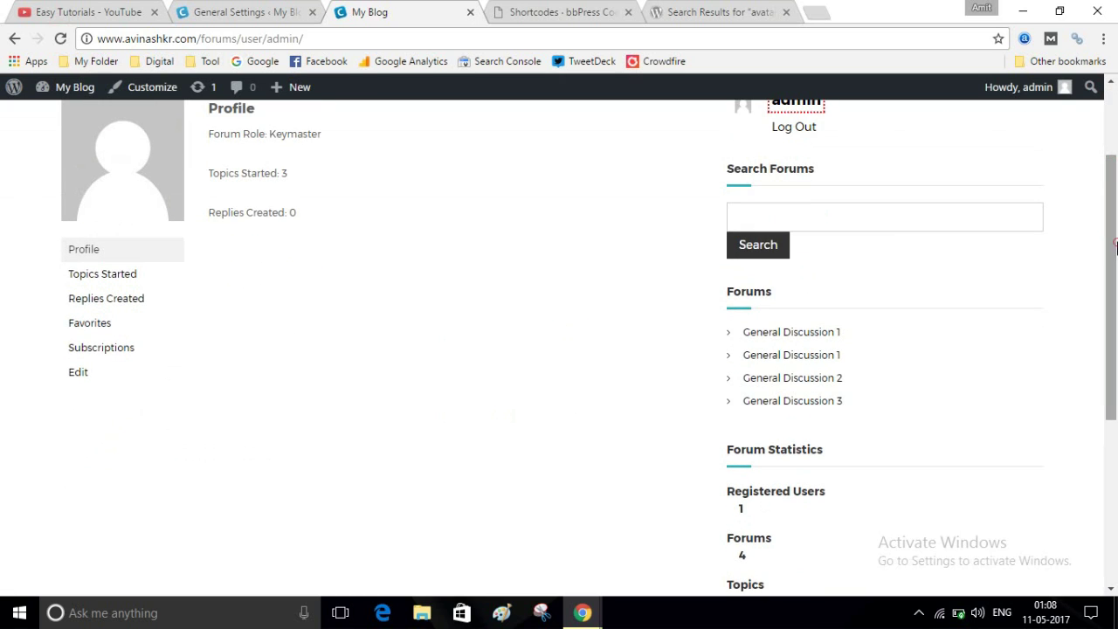
pyautogui.click(85, 375)
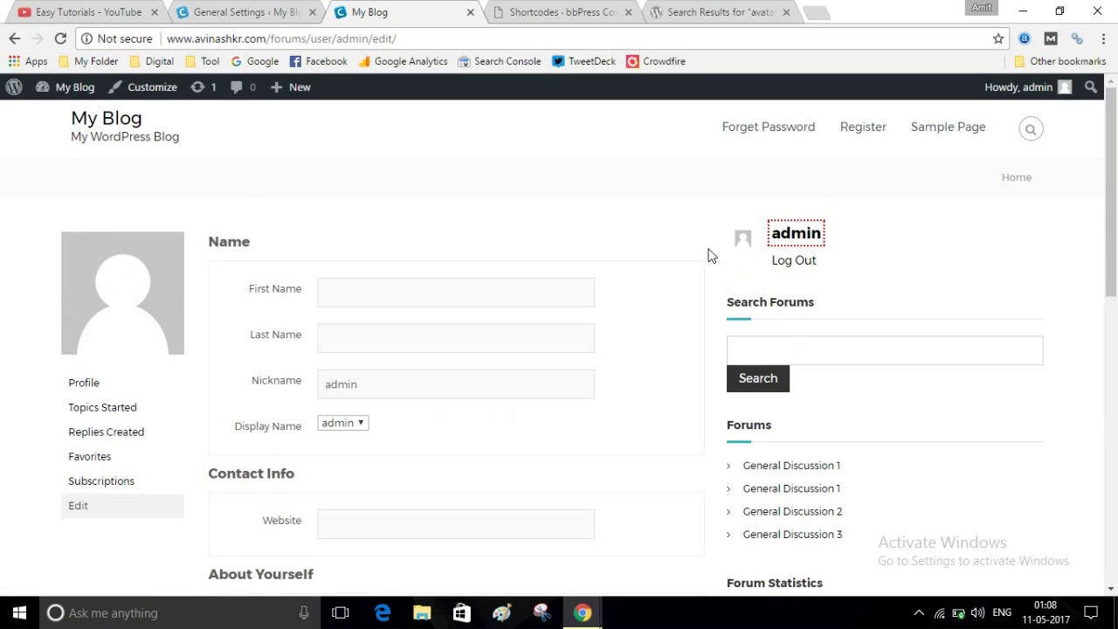
pyautogui.moveTo(1114, 179); pyautogui.dragTo(1114, 215)
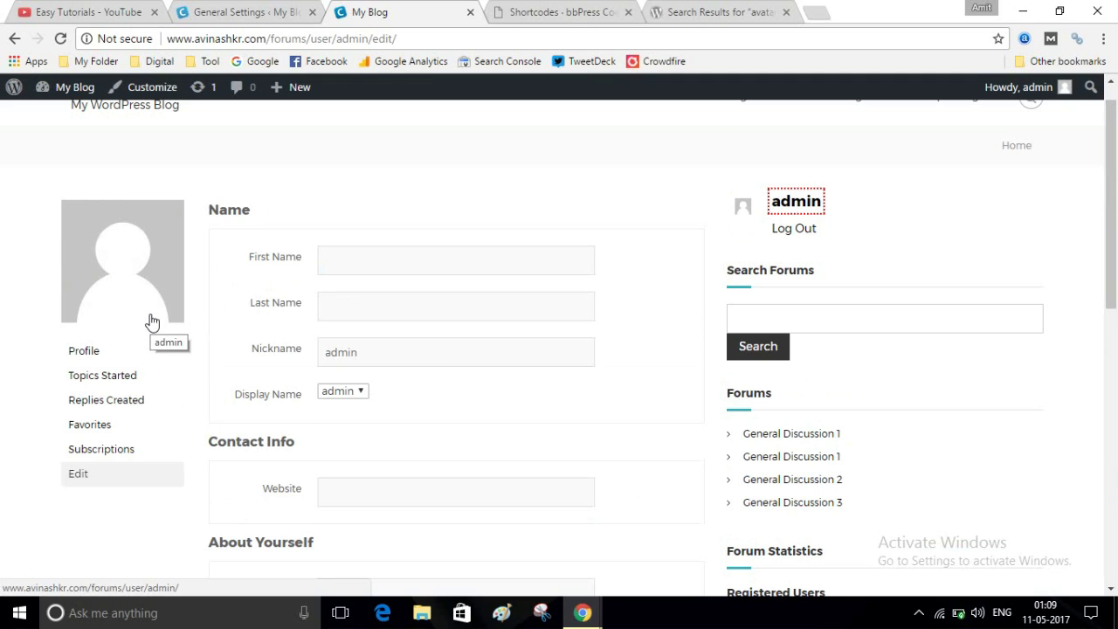
pyautogui.click(236, 13)
pyautogui.moveTo(77, 427)
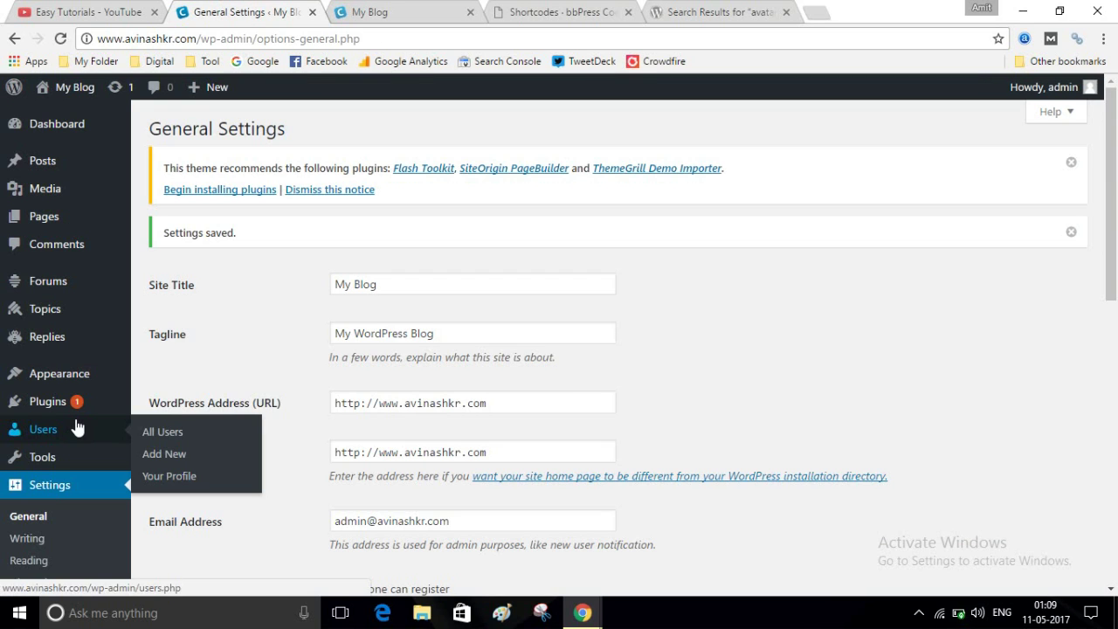
# Search Add New Plugins for 'Wp user avata', then install and activate WP User Avatar.
pyautogui.click(36, 405)
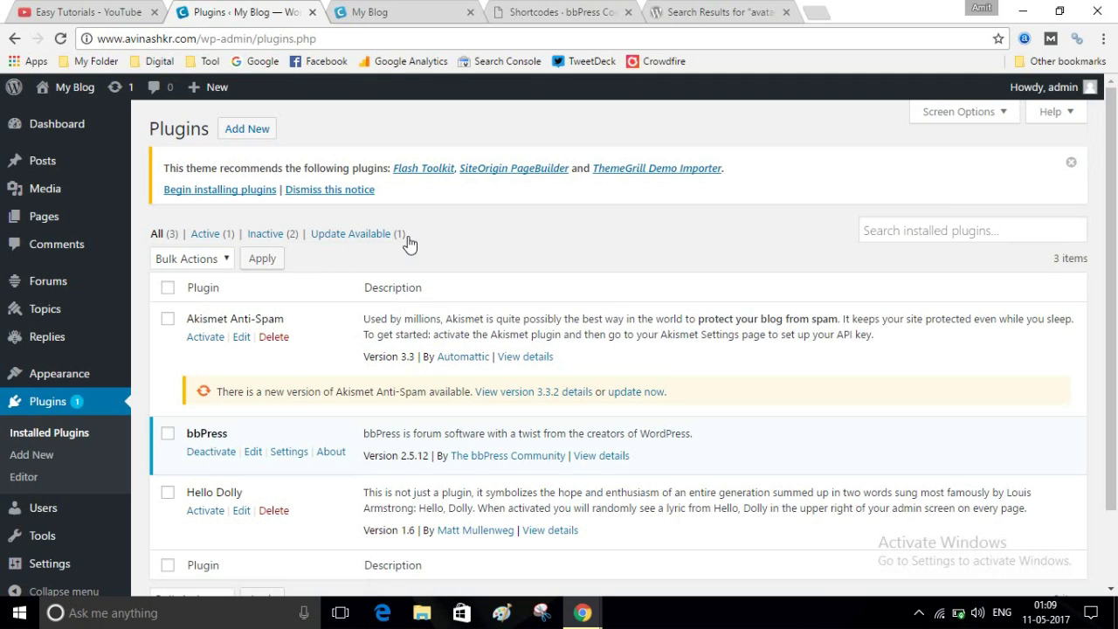
pyautogui.click(248, 131)
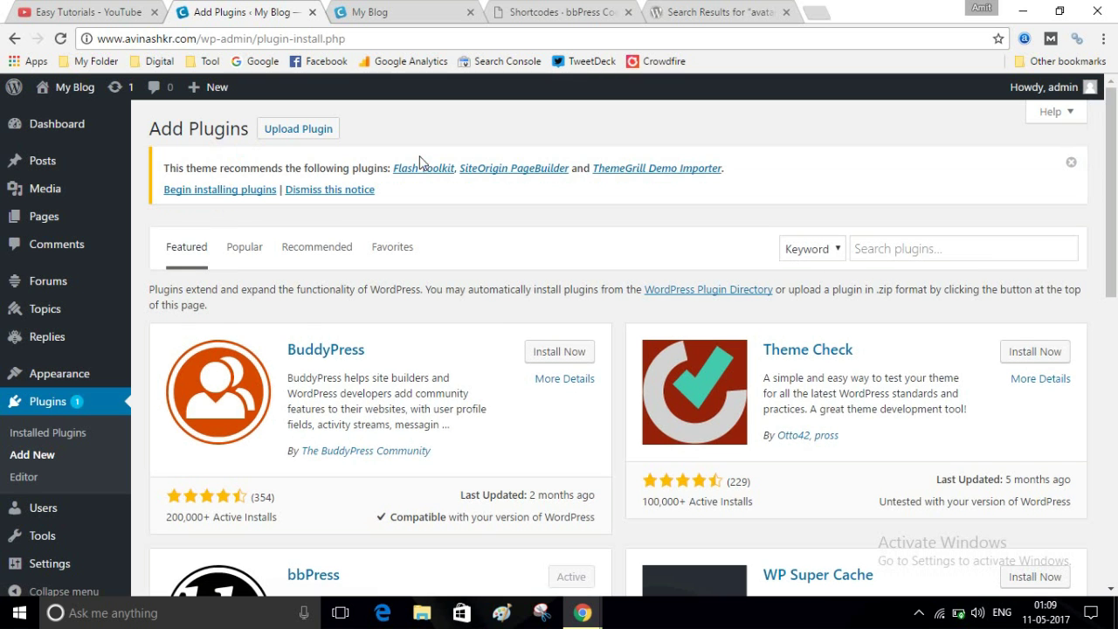
pyautogui.click(930, 248)
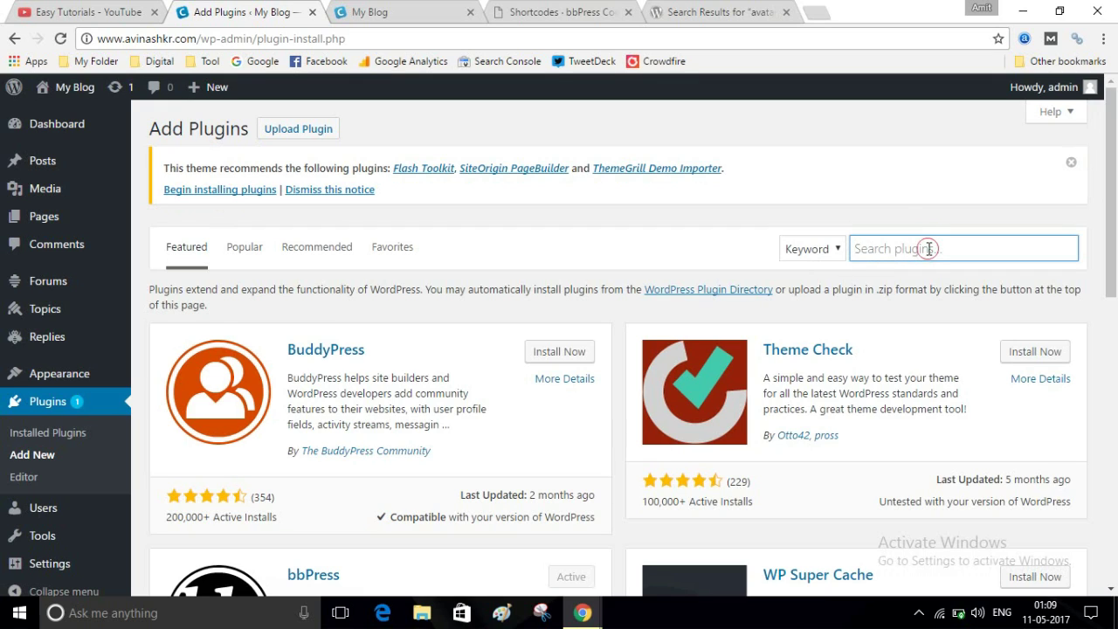
pyautogui.write('Wp user')
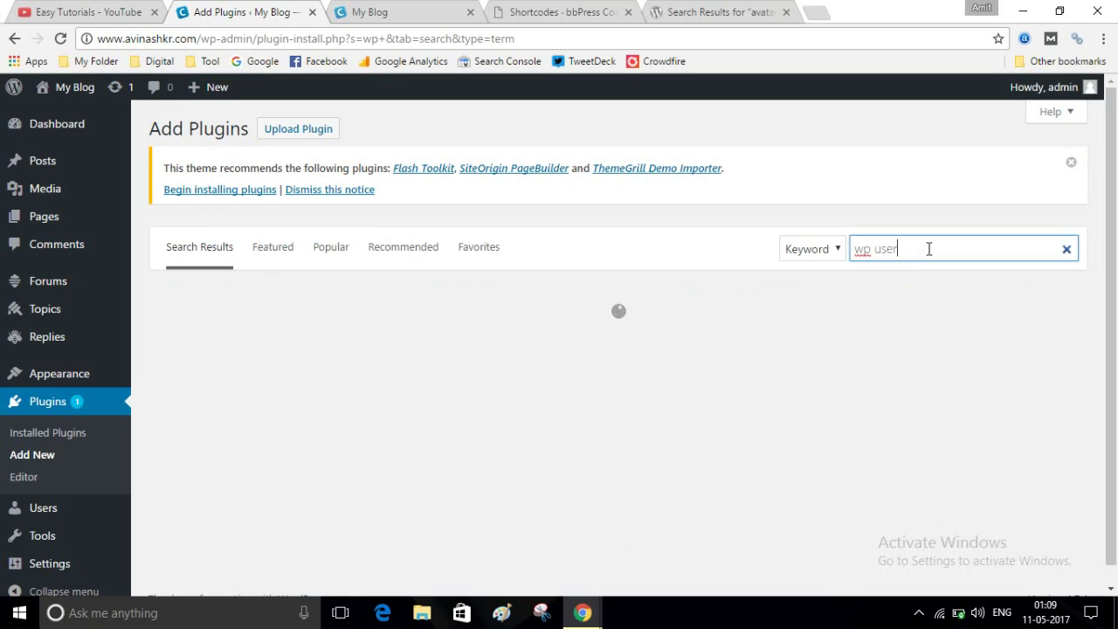
pyautogui.write(' avatar')
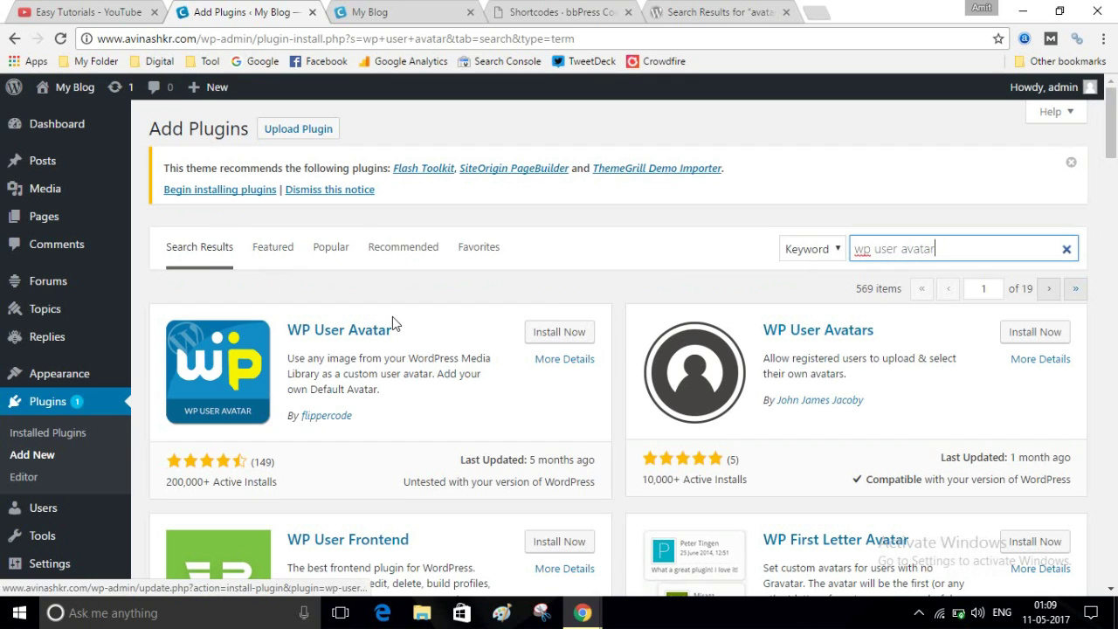
pyautogui.click(558, 337)
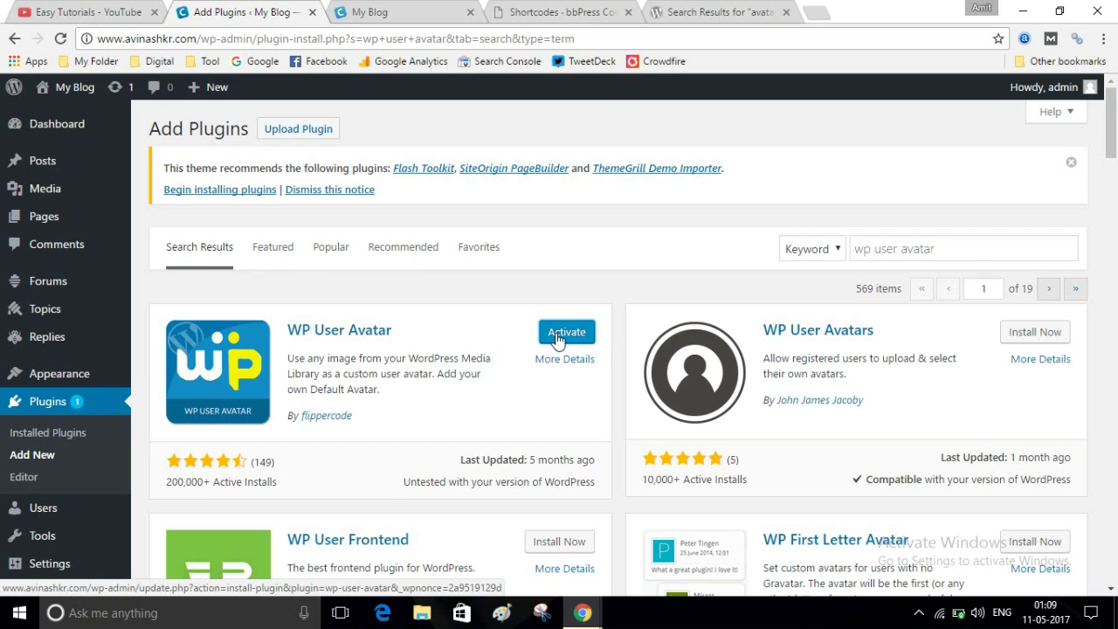
pyautogui.click(559, 337)
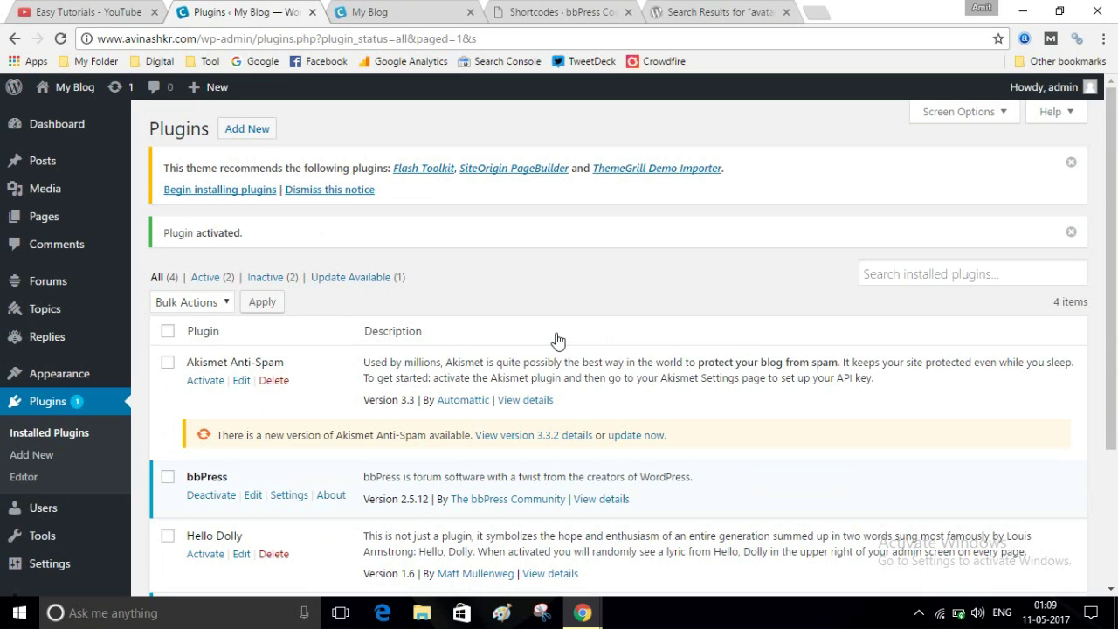
# Reload the admin's profile edit page and scroll to the new Avatar section with Choose Image.
pyautogui.click(365, 10)
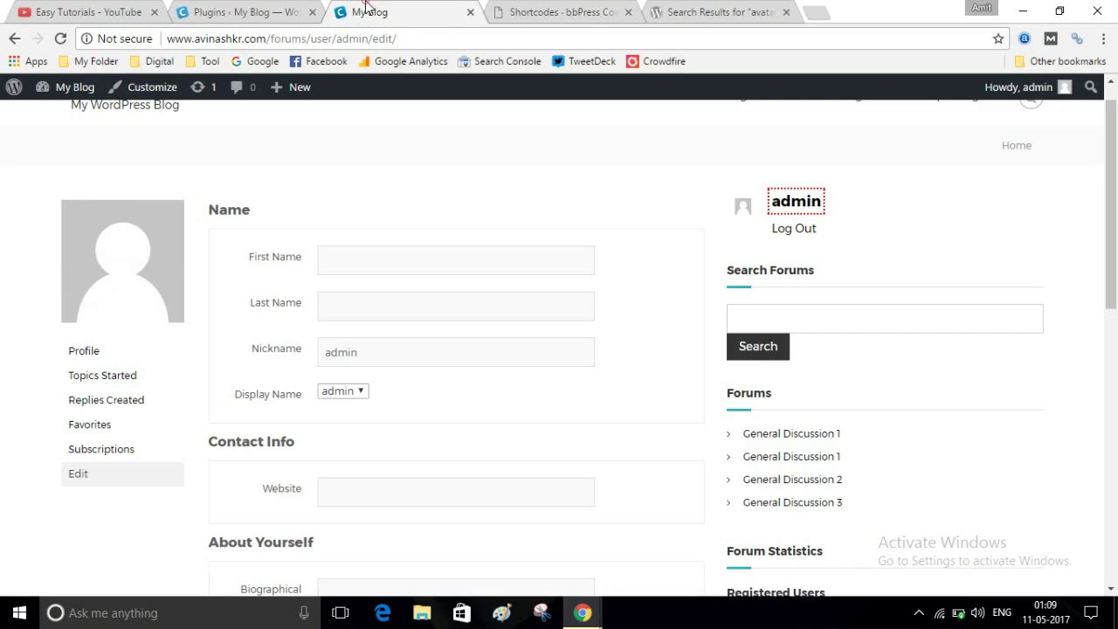
pyautogui.click(348, 38)
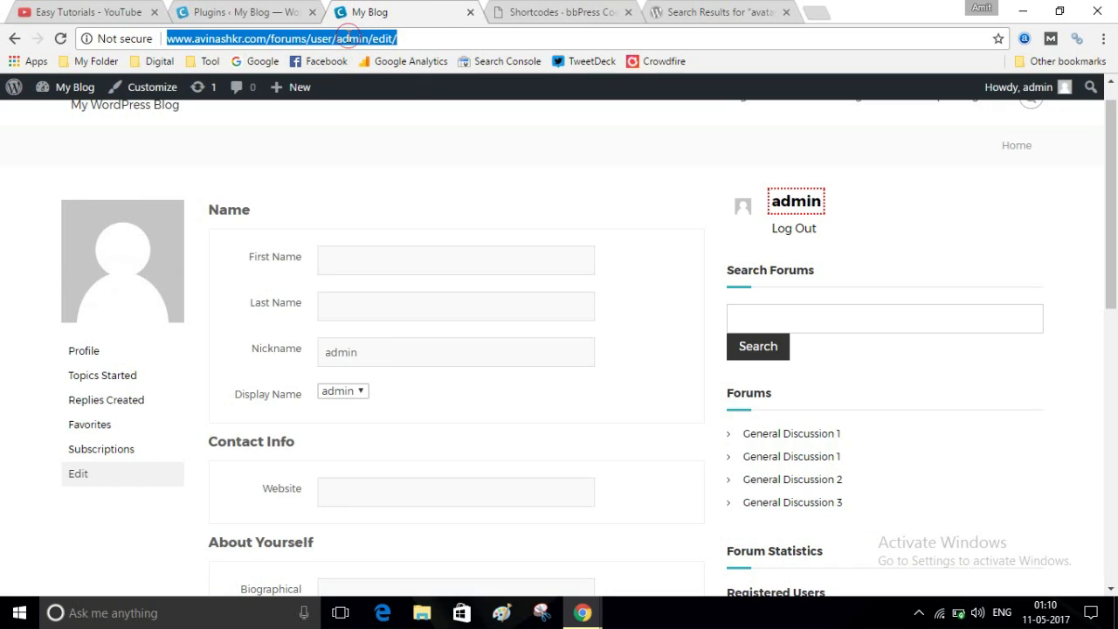
pyautogui.press('Return')
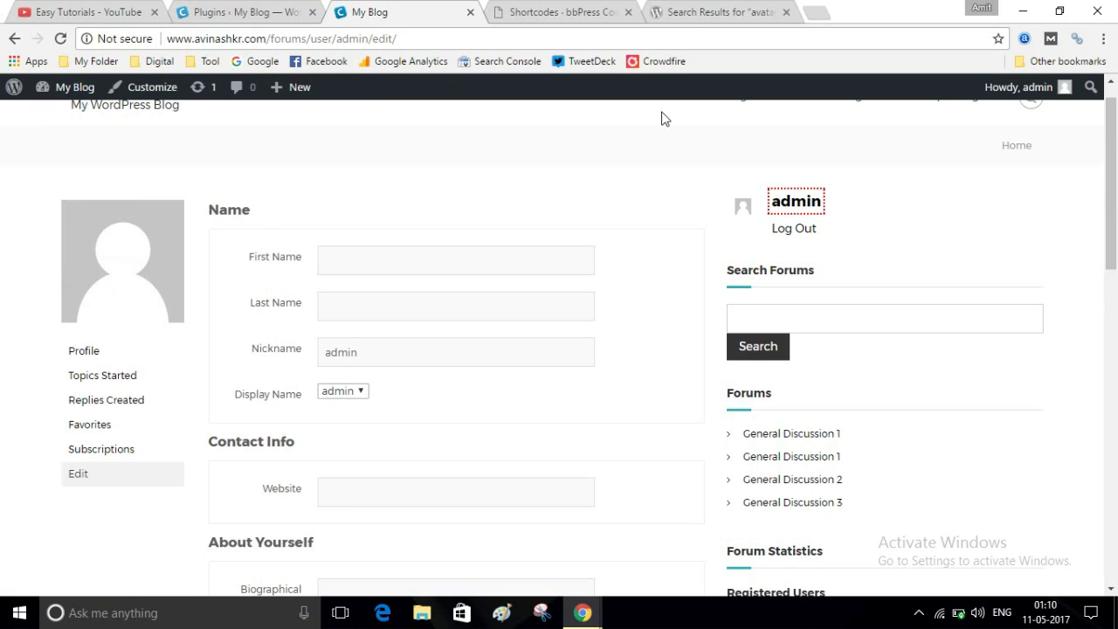
pyautogui.moveTo(1115, 194); pyautogui.dragTo(1111, 488)
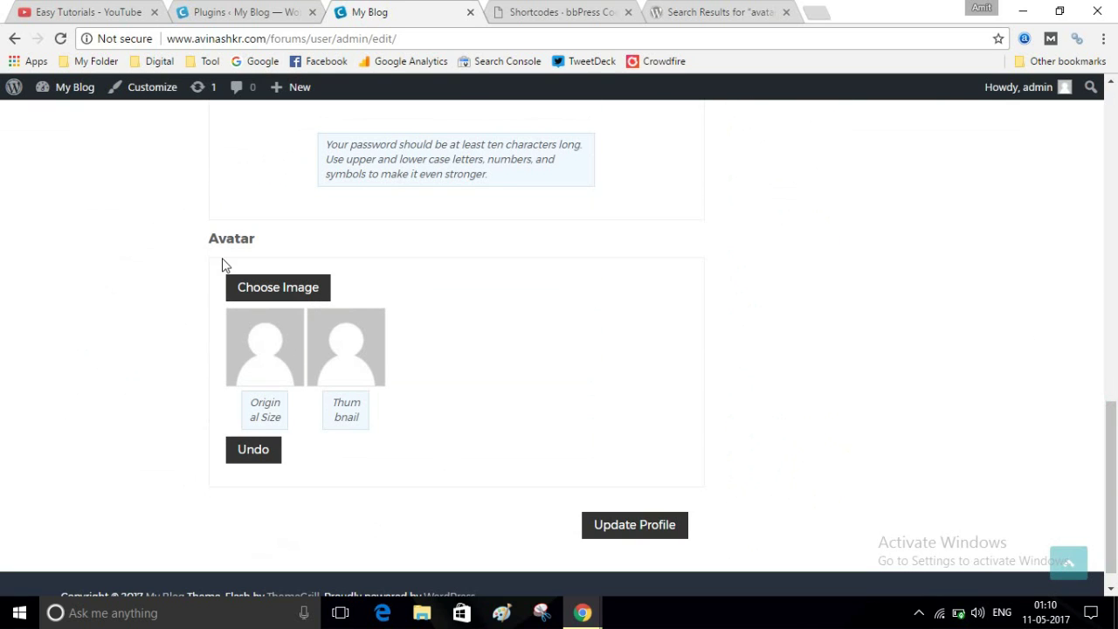
pyautogui.moveTo(203, 241); pyautogui.dragTo(314, 239)
pyautogui.click(314, 240)
pyautogui.click(314, 239)
pyautogui.moveTo(212, 237); pyautogui.dragTo(337, 236)
pyautogui.click(338, 235)
pyautogui.moveTo(1110, 481); pyautogui.dragTo(1115, 131)
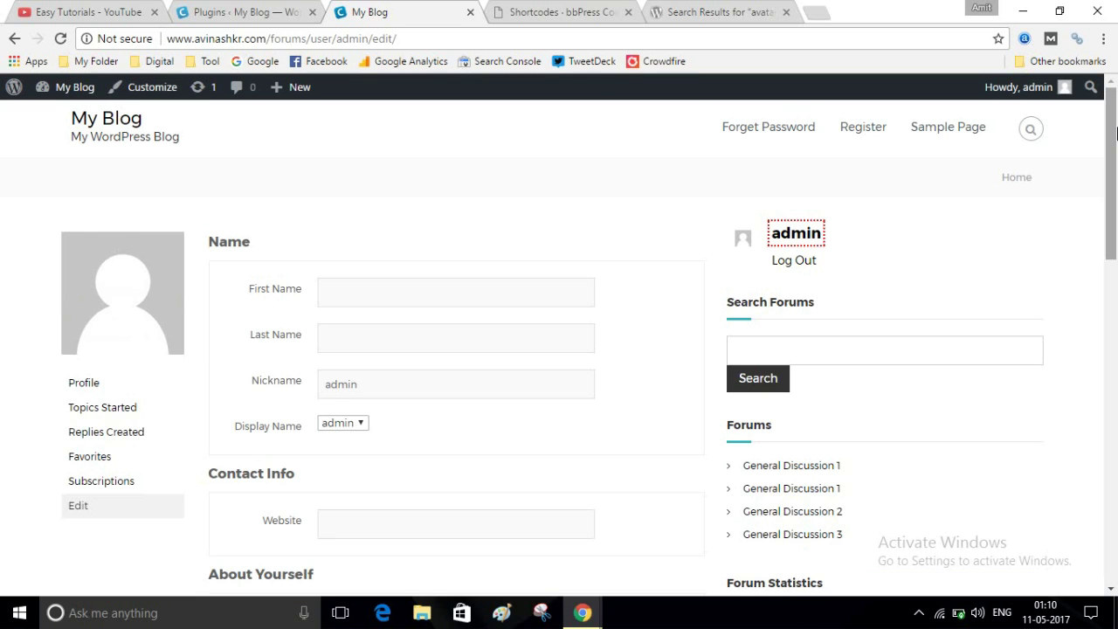